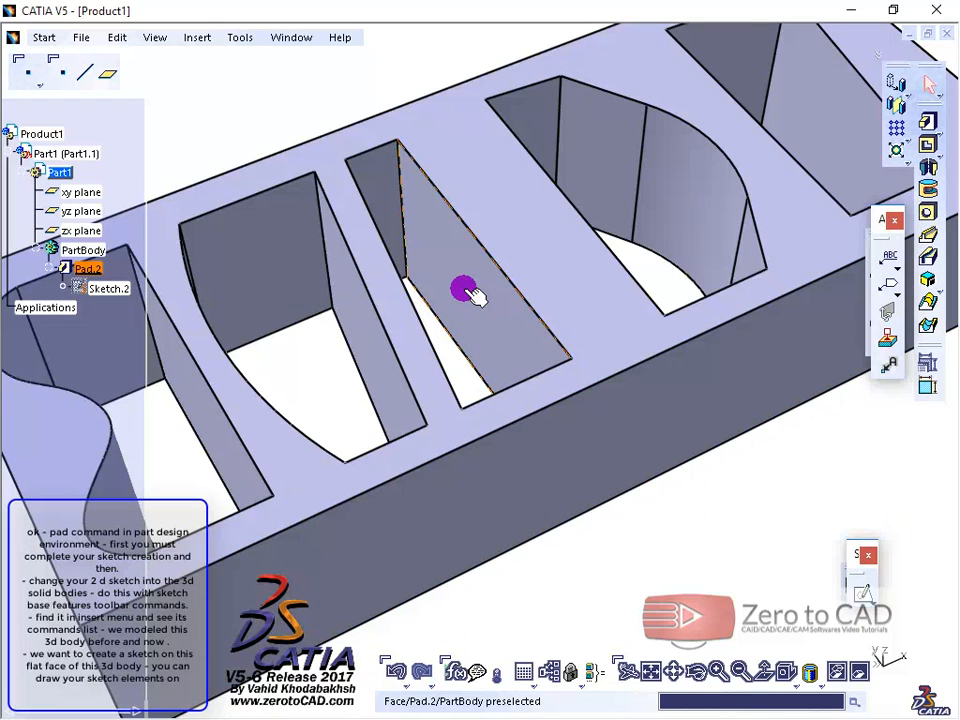
{"action": "middle_click_drag", "start_coordinate": [464, 289], "coordinate": [465, 326]}
{"action": "left_click", "coordinate": [198, 38]}
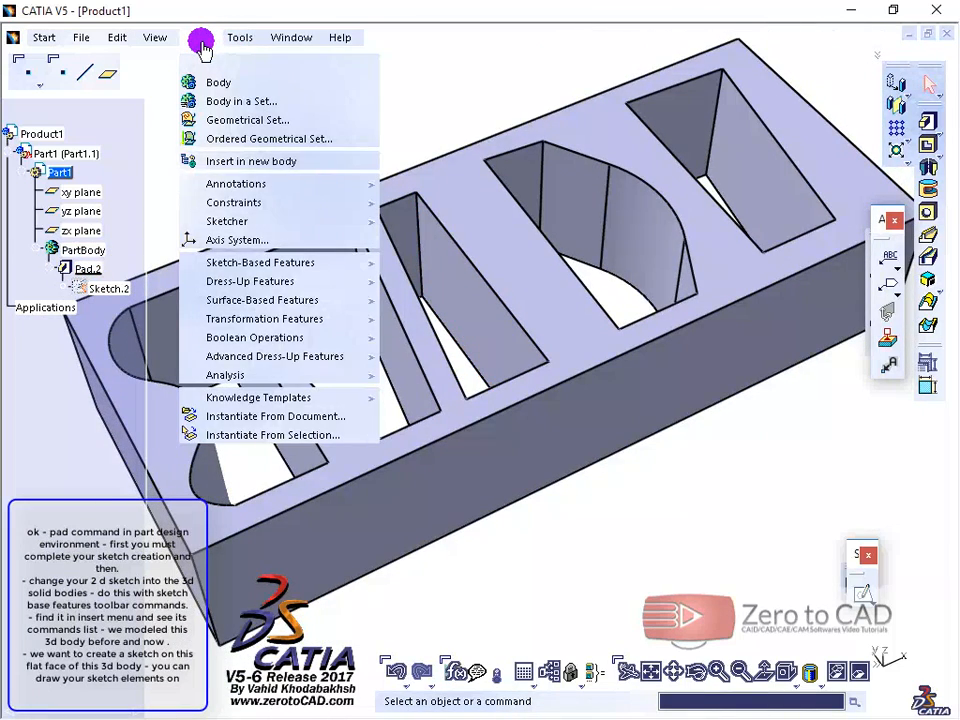
{"action": "mouse_move", "coordinate": [235, 262]}
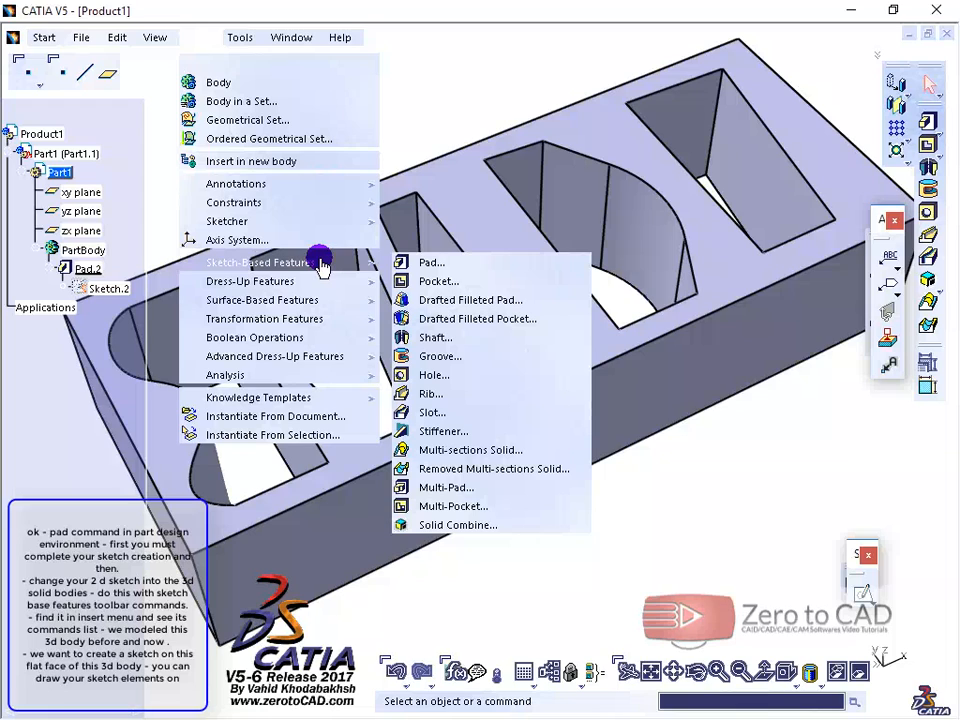
{"action": "left_click", "coordinate": [422, 98]}
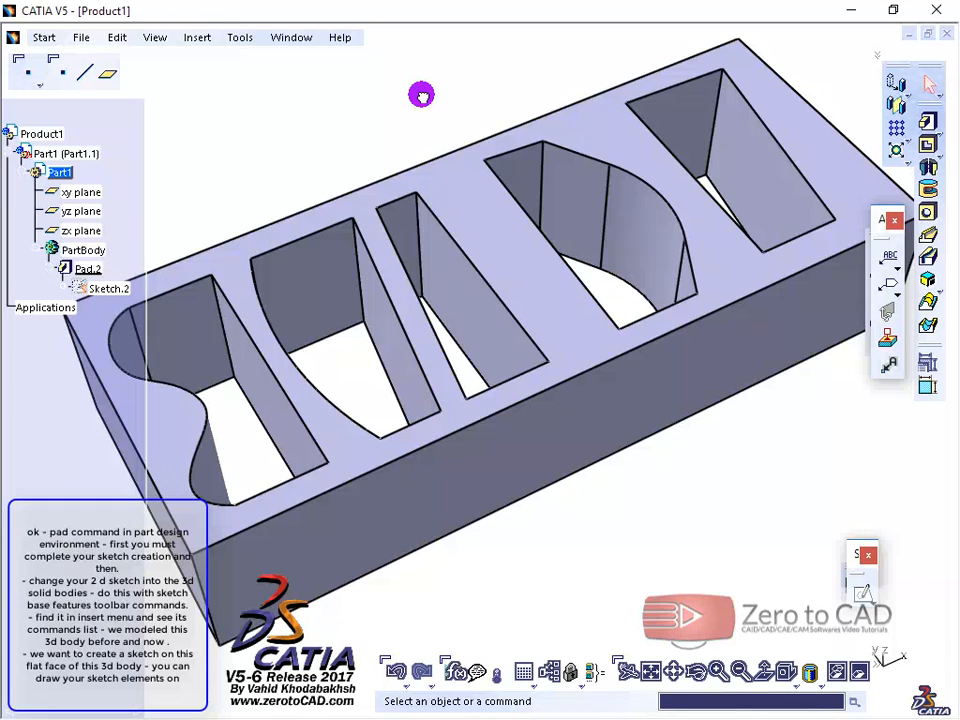
{"action": "middle_click_drag", "start_coordinate": [422, 95], "coordinate": [440, 88]}
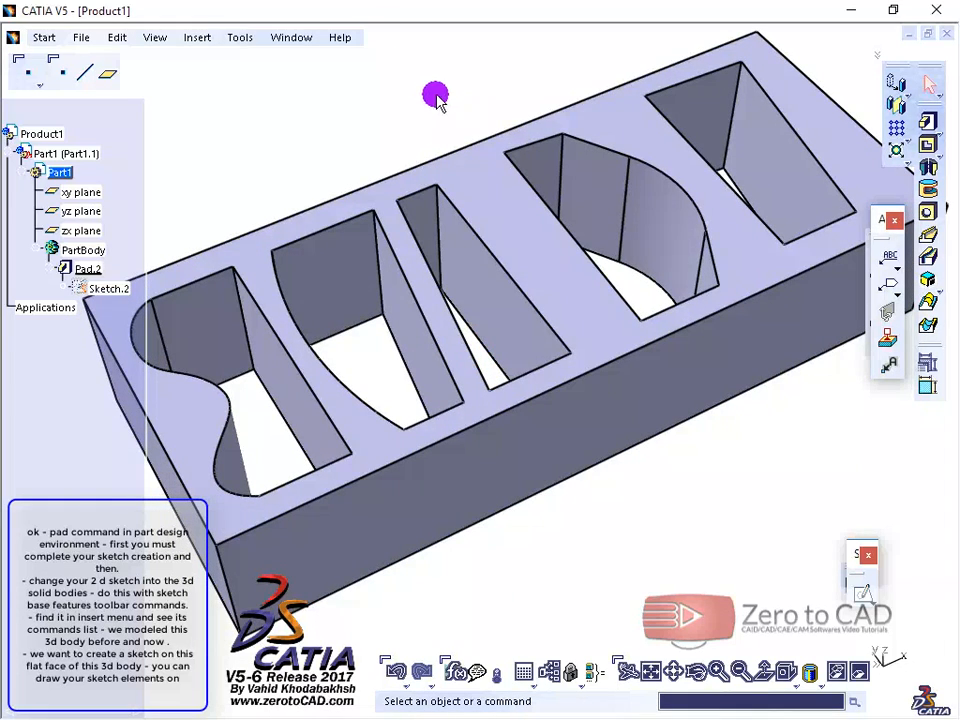
Step: Start a sketch on the flat inner side face of the narrow middle slot
{"action": "left_click", "coordinate": [455, 266]}
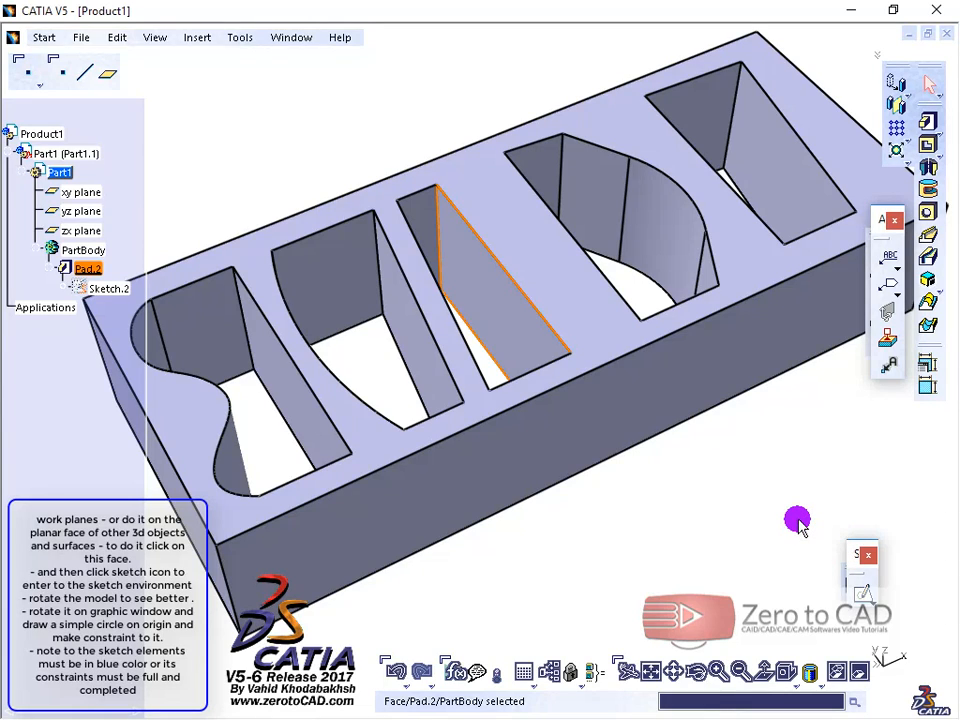
{"action": "left_click", "coordinate": [860, 594]}
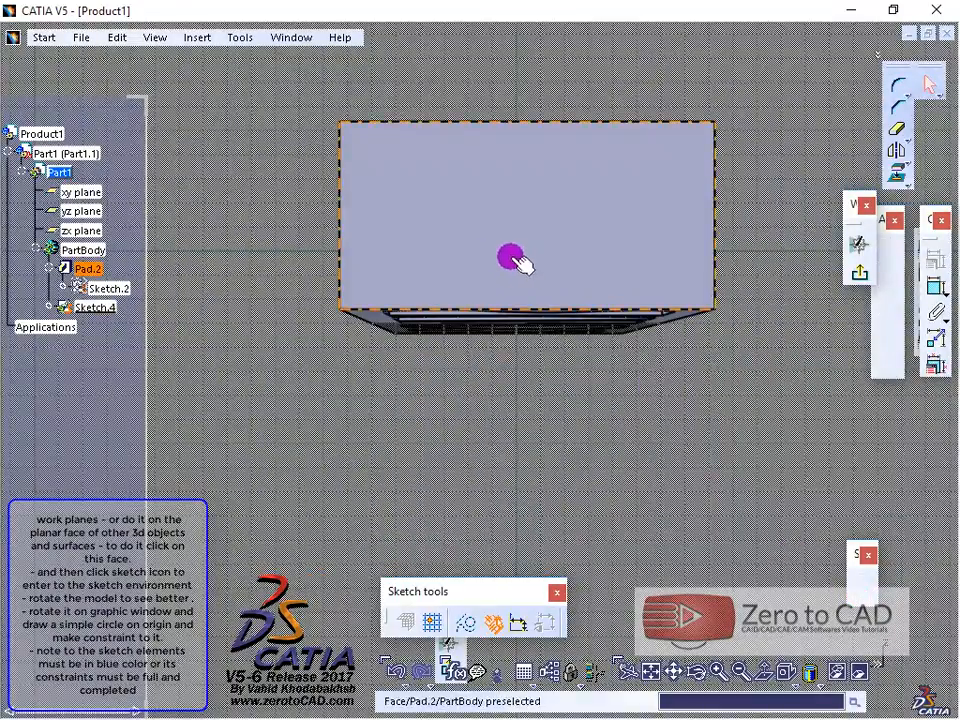
{"action": "middle_click_drag", "start_coordinate": [440, 262], "coordinate": [546, 606]}
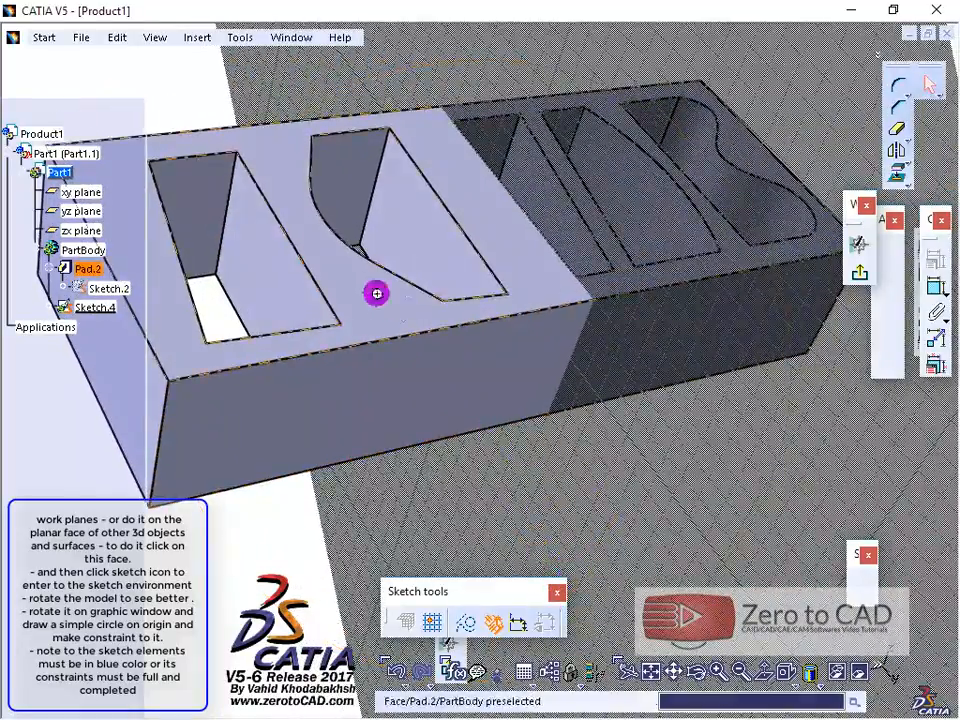
{"action": "mouse_move", "coordinate": [375, 289]}
{"action": "middle_mouse_down"}
{"action": "mouse_move", "coordinate": [530, 289]}
{"action": "mouse_move", "coordinate": [767, 210]}
{"action": "mouse_move", "coordinate": [437, 328]}
{"action": "mouse_move", "coordinate": [649, 133]}
{"action": "mouse_move", "coordinate": [660, 52]}
{"action": "mouse_move", "coordinate": [497, 444]}
{"action": "mouse_move", "coordinate": [452, 354]}
{"action": "mouse_move", "coordinate": [420, 450]}
{"action": "mouse_move", "coordinate": [510, 296]}
{"action": "mouse_move", "coordinate": [512, 422]}
{"action": "mouse_move", "coordinate": [521, 326]}
{"action": "mouse_move", "coordinate": [468, 430]}
{"action": "middle_mouse_up"}
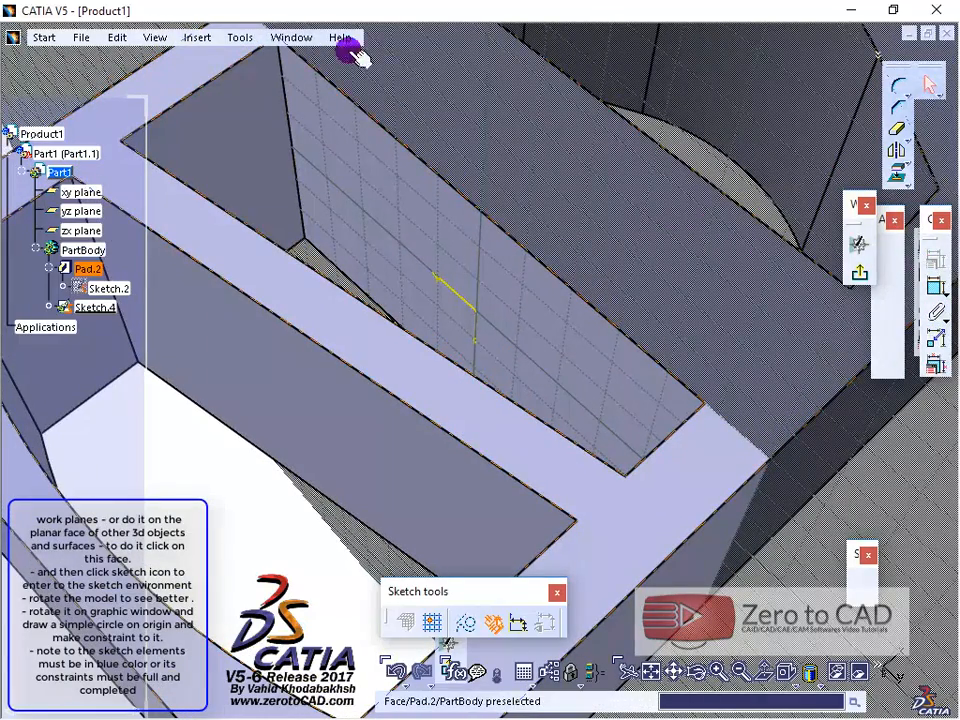
Step: Sketch a circle about 18 mm in diameter, centred on the sketch origin
{"action": "left_click", "coordinate": [199, 37]}
{"action": "mouse_move", "coordinate": [236, 100]}
{"action": "mouse_move", "coordinate": [352, 137]}
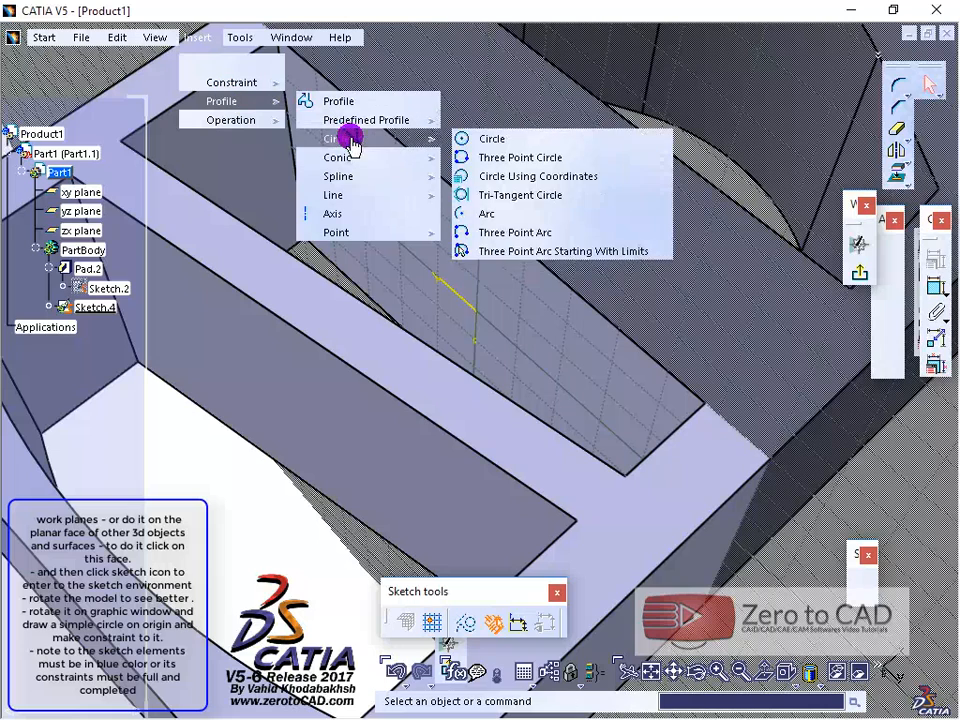
{"action": "left_click", "coordinate": [447, 140]}
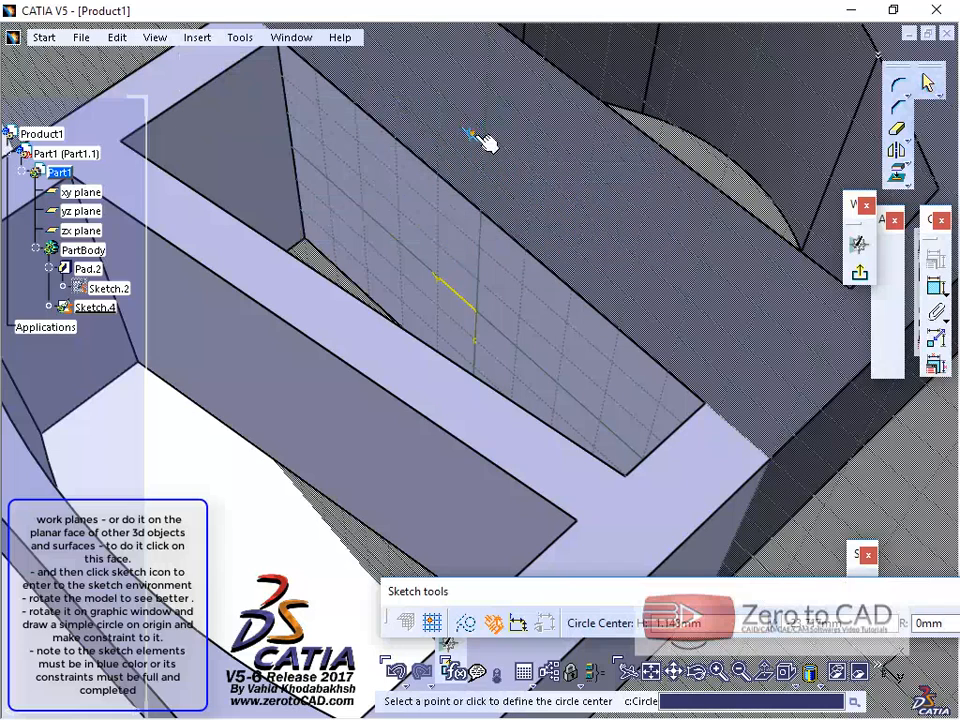
{"action": "left_click", "coordinate": [475, 313]}
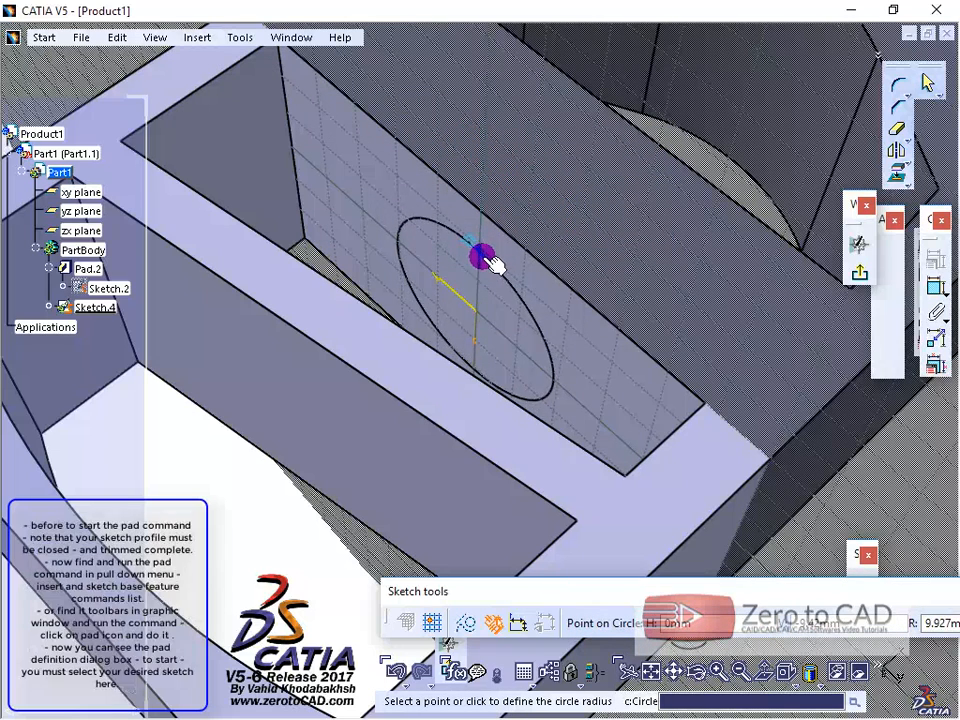
{"action": "left_click", "coordinate": [487, 261]}
{"action": "left_click", "coordinate": [934, 287]}
{"action": "left_click", "coordinate": [508, 290]}
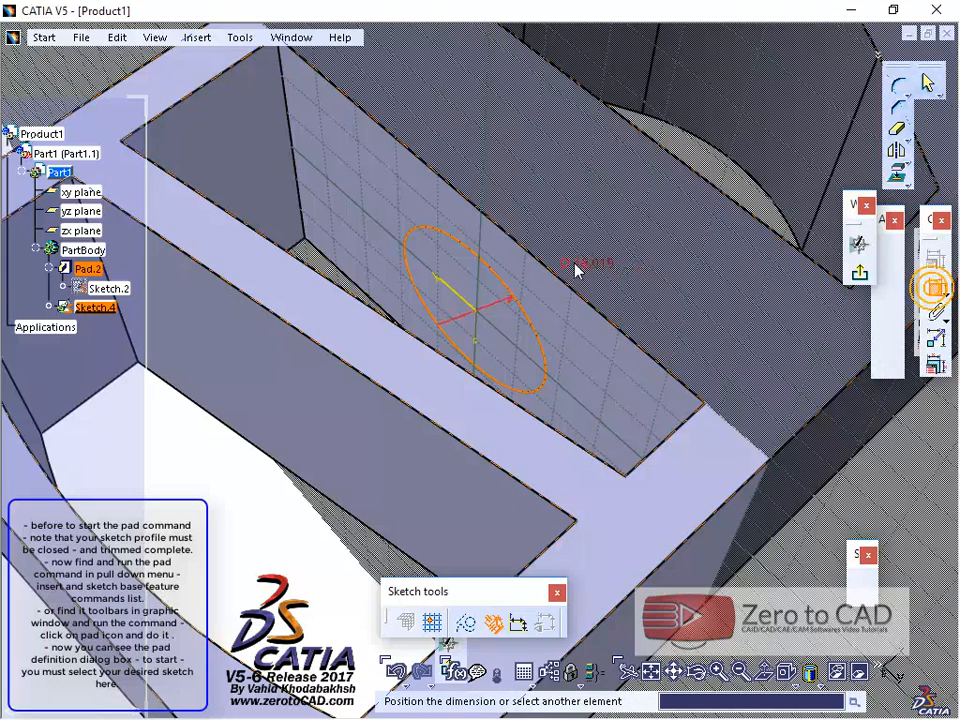
{"action": "left_click", "coordinate": [575, 258]}
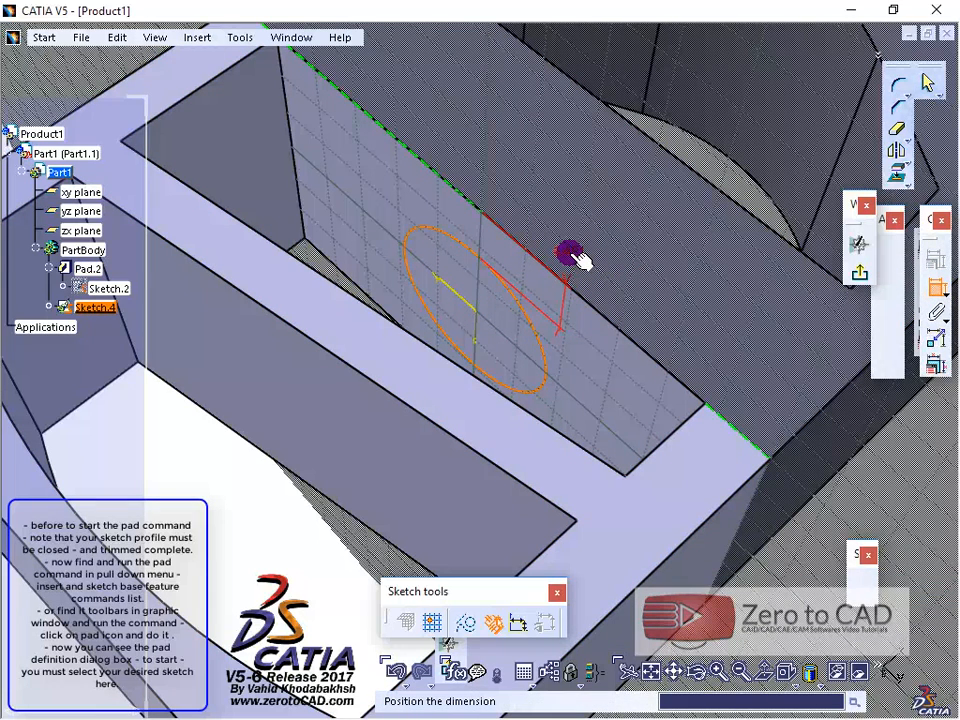
{"action": "key", "text": "Escape"}
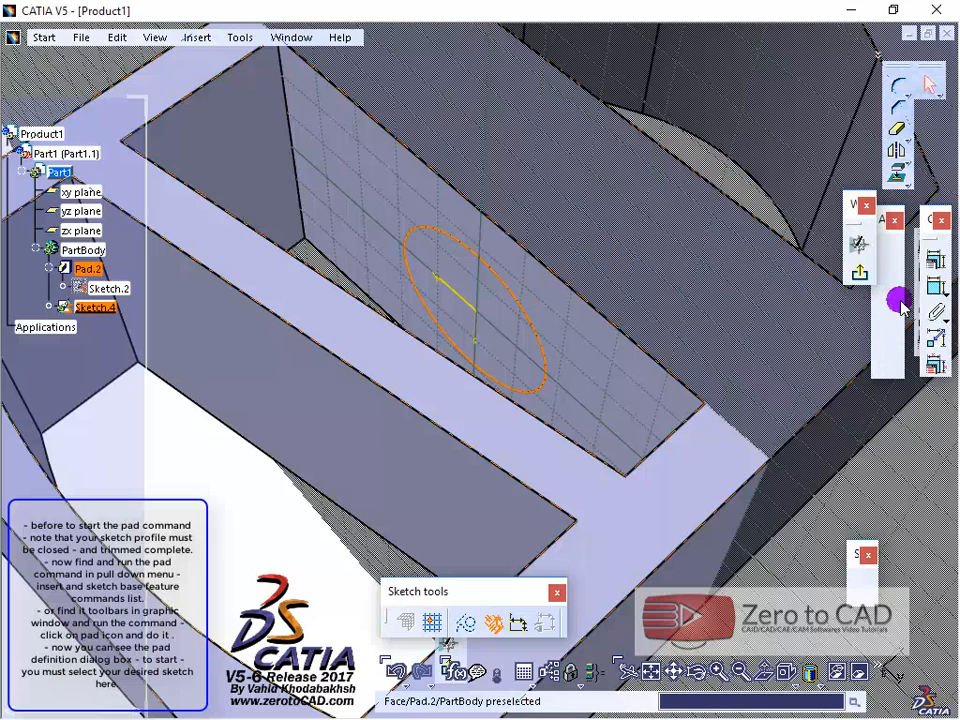
{"action": "left_click", "coordinate": [932, 288]}
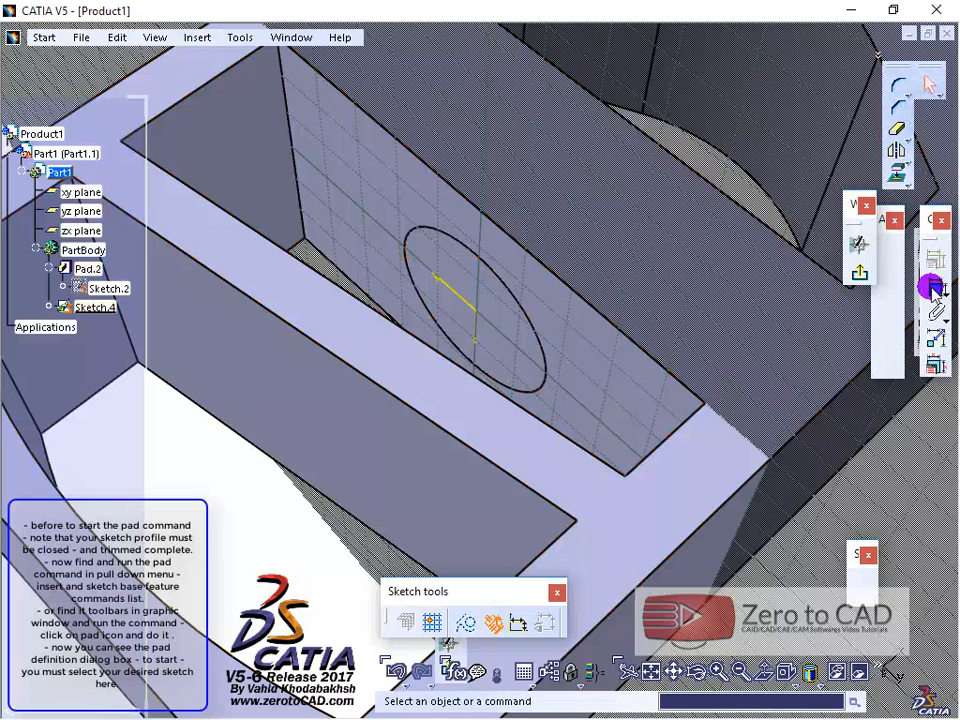
{"action": "left_click", "coordinate": [499, 281]}
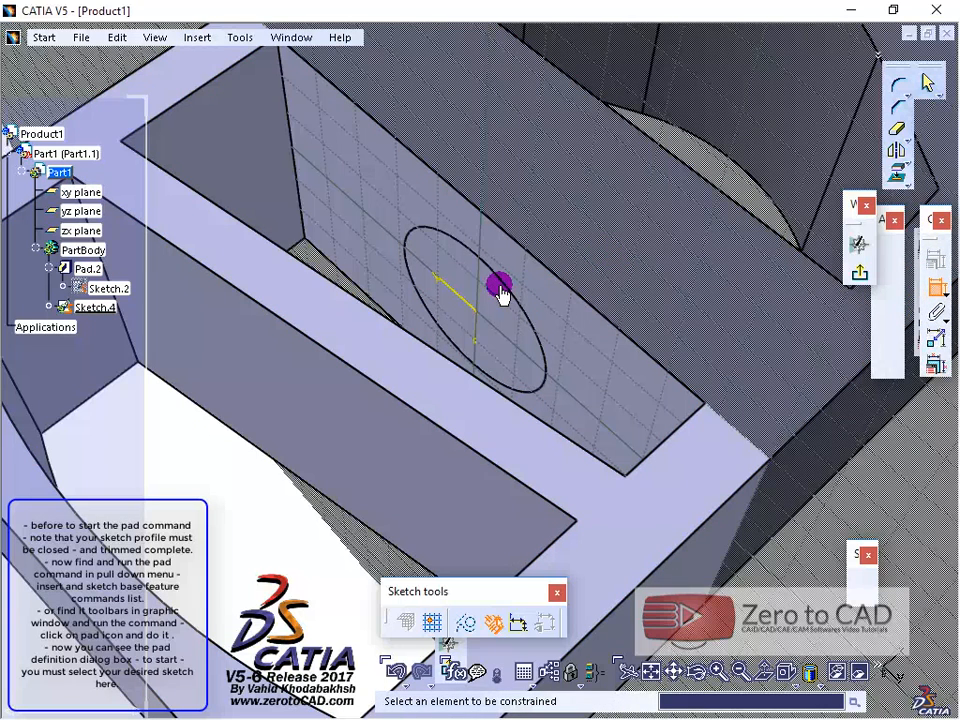
{"action": "left_click", "coordinate": [575, 250]}
{"action": "key", "text": "Escape"}
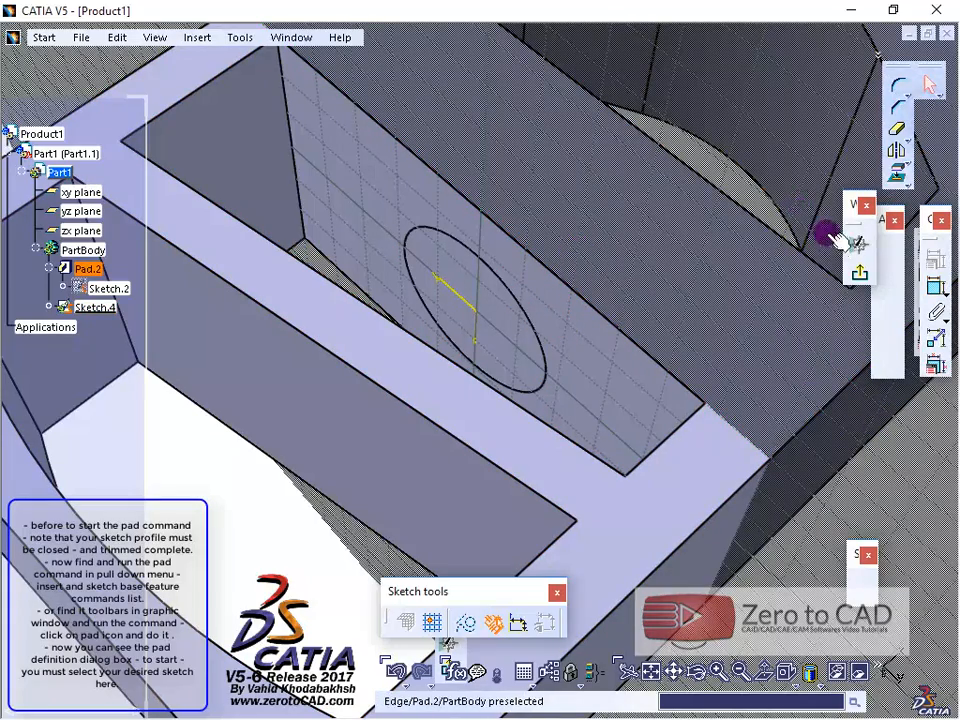
Step: Exit the sketch and start a Pad from the circle sketch on the slot's inner face
{"action": "left_click", "coordinate": [859, 273]}
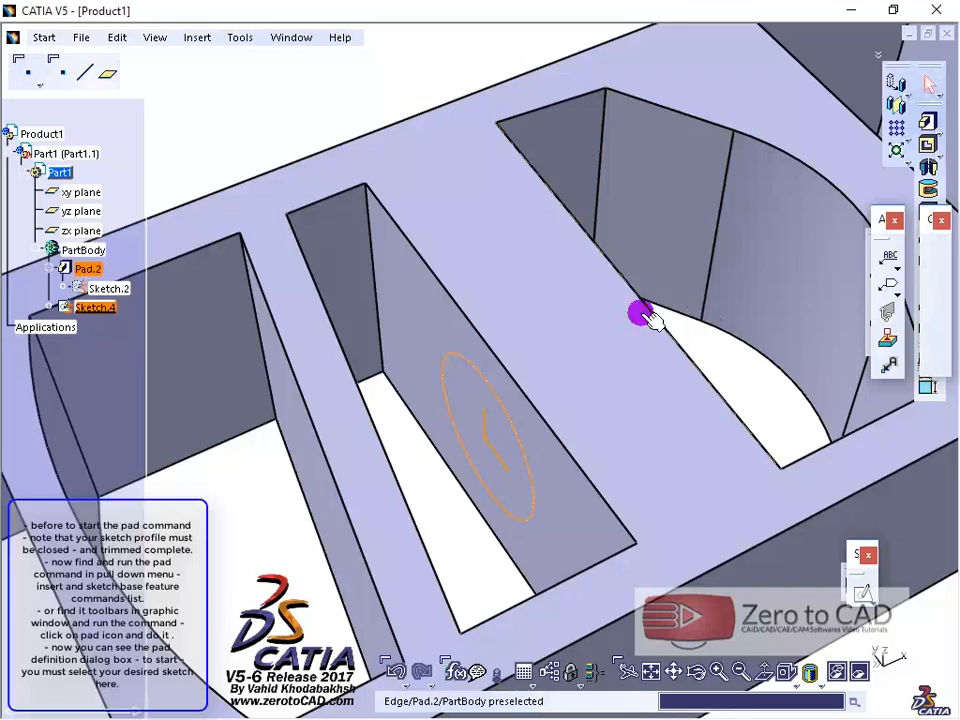
{"action": "middle_click_drag", "start_coordinate": [639, 313], "coordinate": [652, 268]}
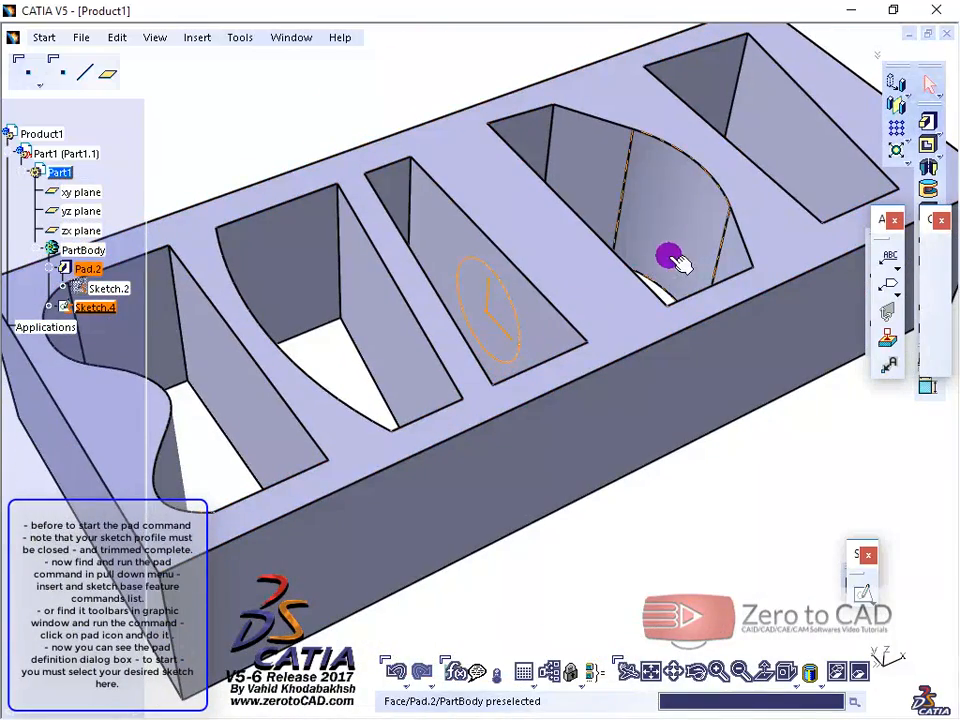
{"action": "left_click", "coordinate": [184, 40]}
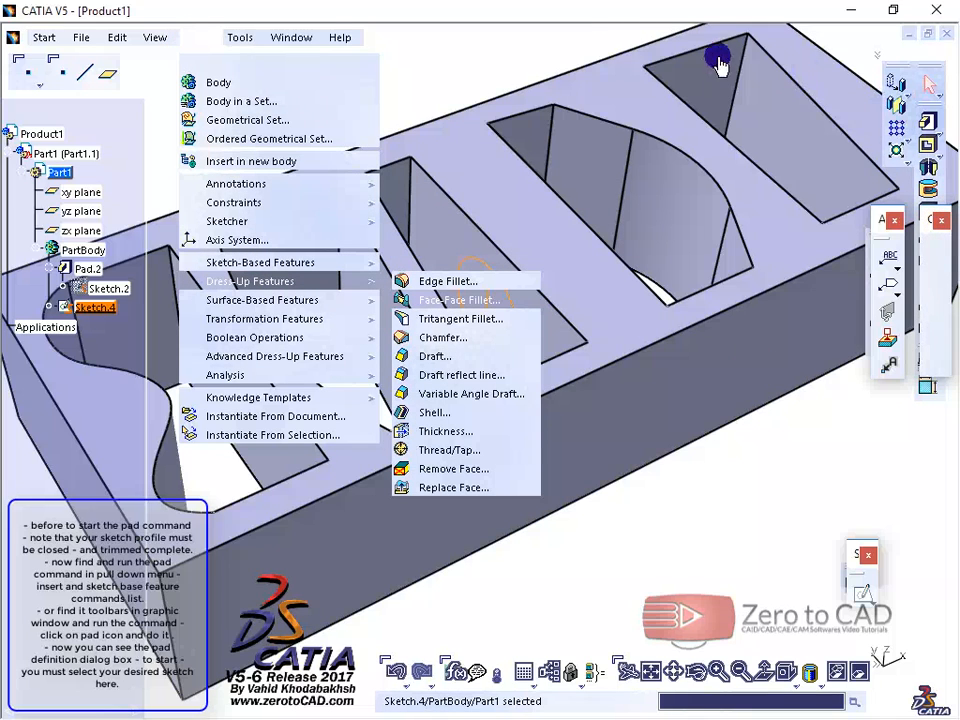
{"action": "left_click", "coordinate": [553, 43]}
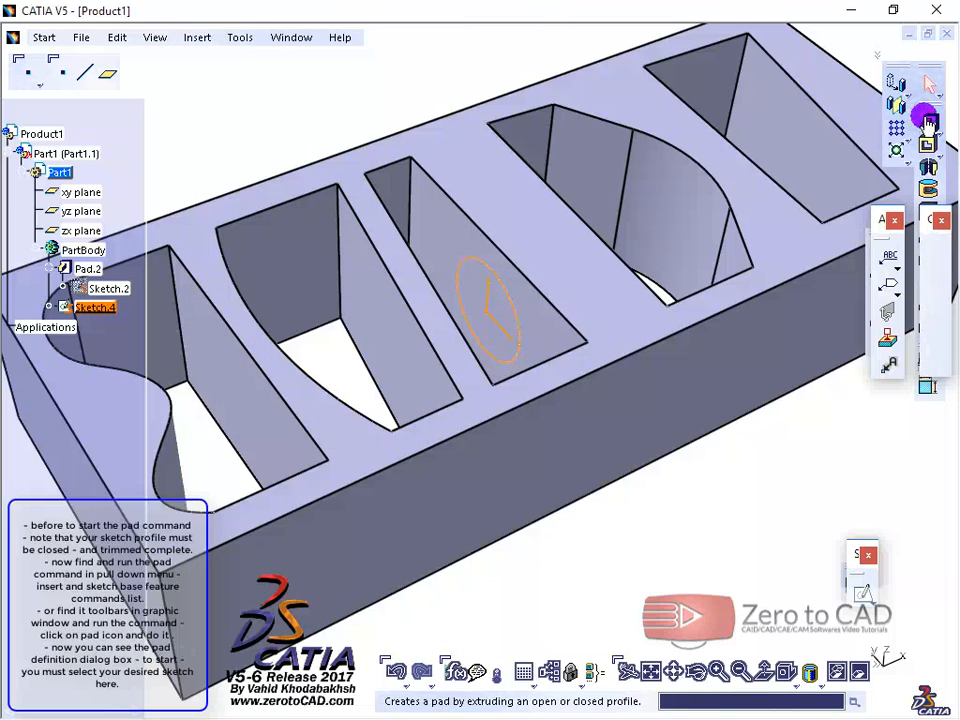
{"action": "left_click", "coordinate": [928, 121]}
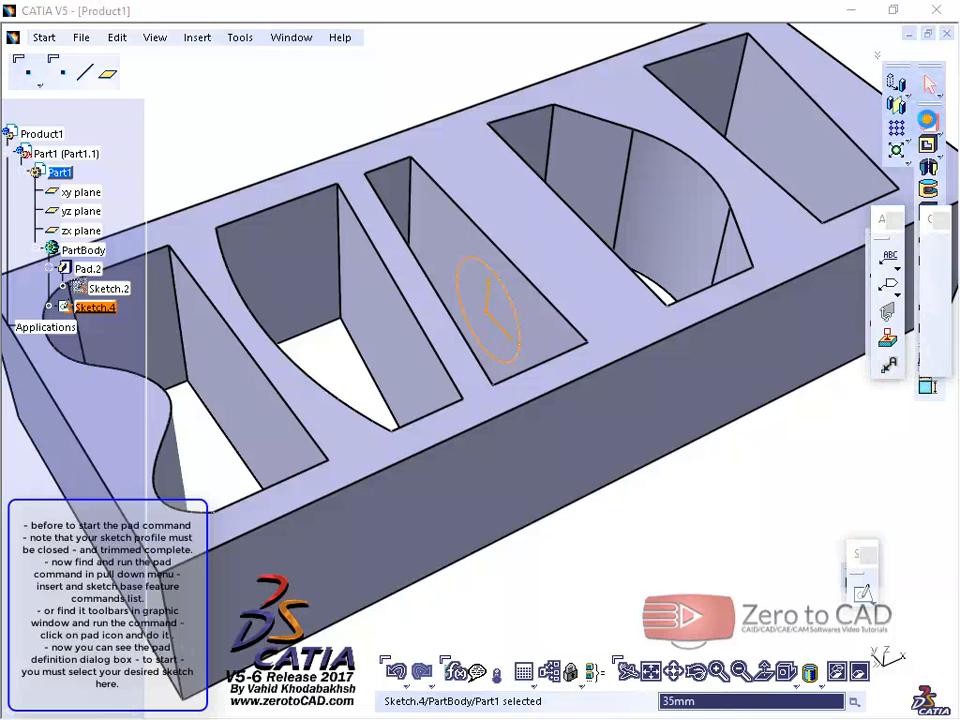
{"action": "left_click_drag", "start_coordinate": [139, 26], "coordinate": [71, 44]}
{"action": "middle_click_drag", "start_coordinate": [450, 172], "coordinate": [468, 262]}
{"action": "middle_click_drag", "start_coordinate": [465, 476], "coordinate": [360, 393]}
{"action": "middle_click_drag", "start_coordinate": [506, 236], "coordinate": [559, 392]}
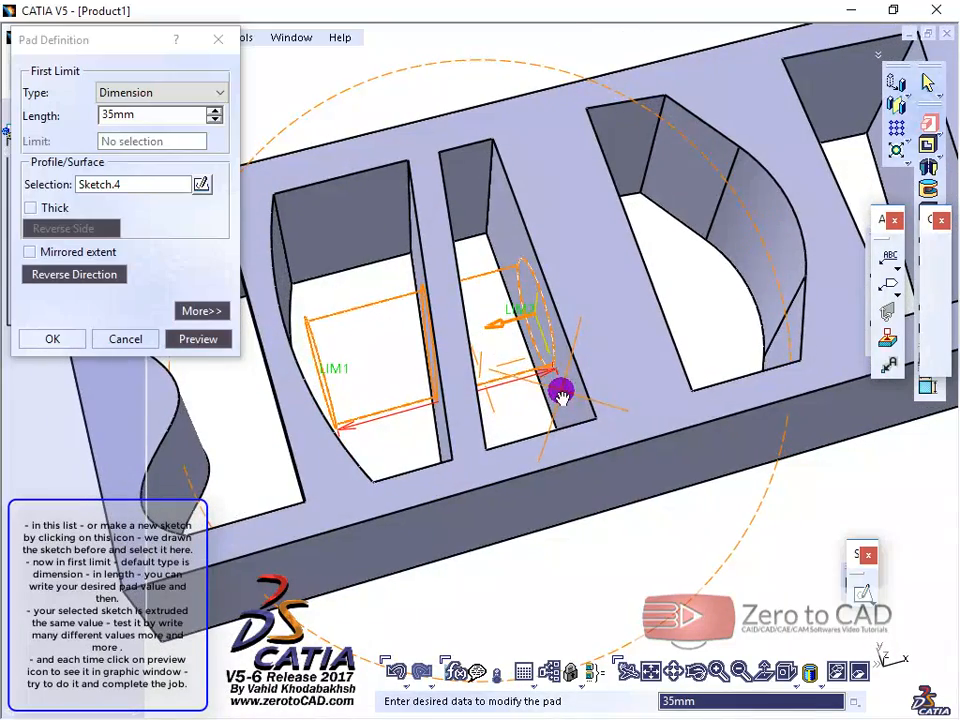
Step: Set the pad's first limit to a Dimension length of 15 mm and preview the extrusion
{"action": "left_click", "coordinate": [108, 188]}
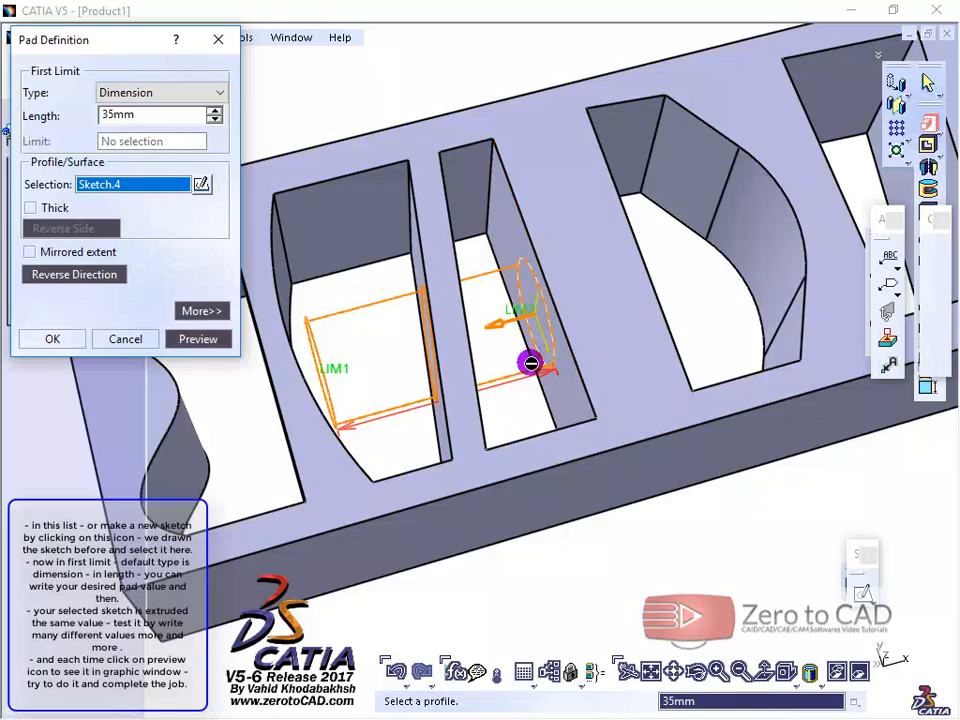
{"action": "middle_click_drag", "start_coordinate": [529, 360], "coordinate": [364, 388]}
{"action": "left_click", "coordinate": [126, 93]}
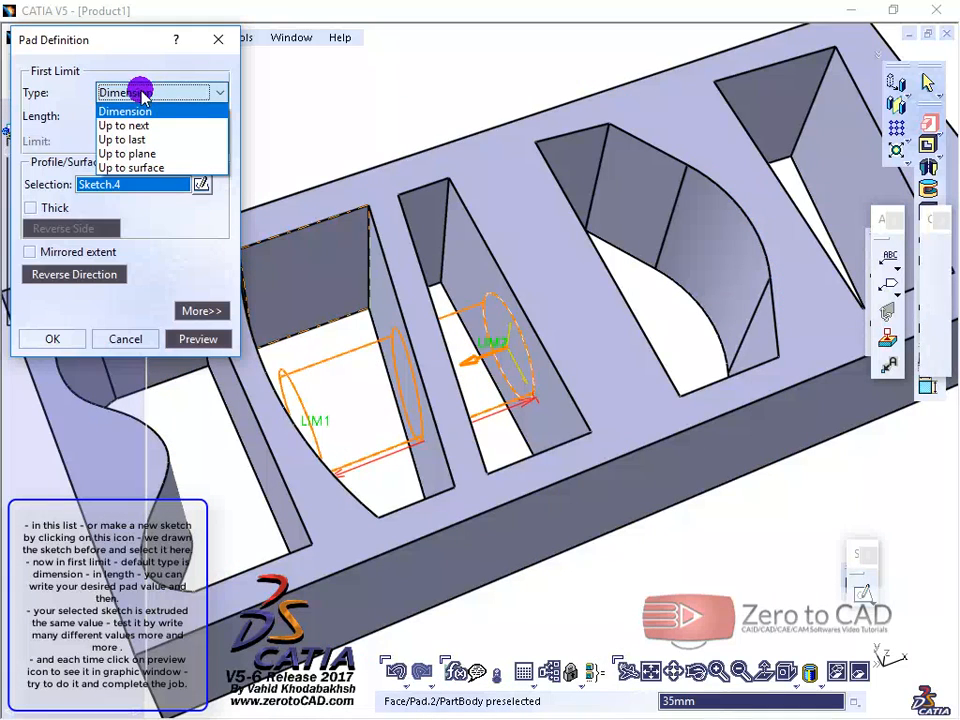
{"action": "left_click", "coordinate": [143, 94]}
{"action": "left_click", "coordinate": [139, 114]}
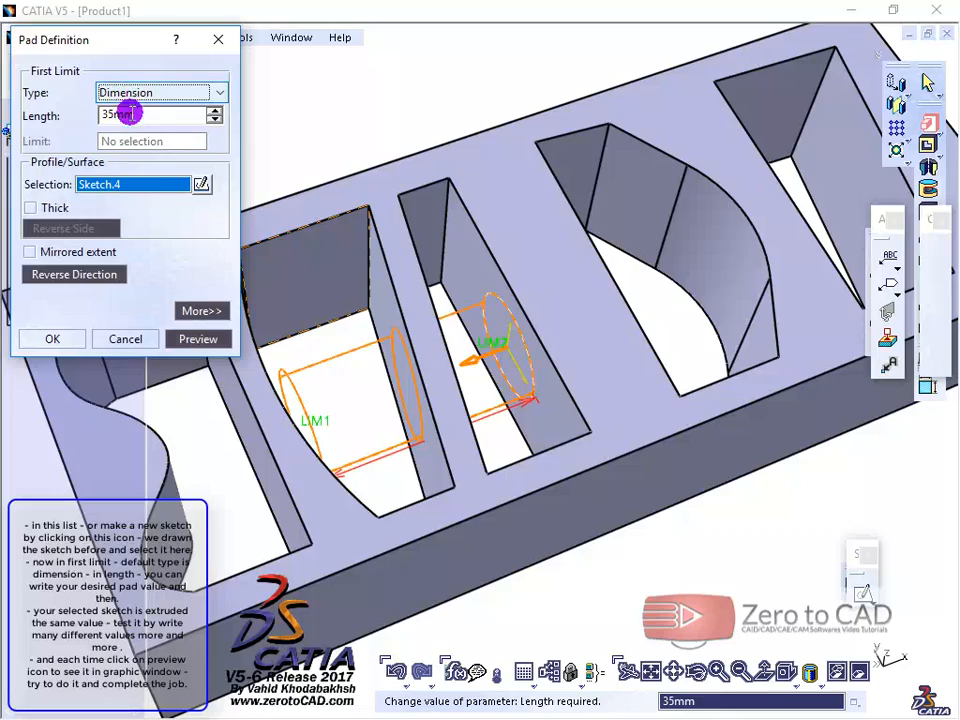
{"action": "double_click", "coordinate": [94, 114]}
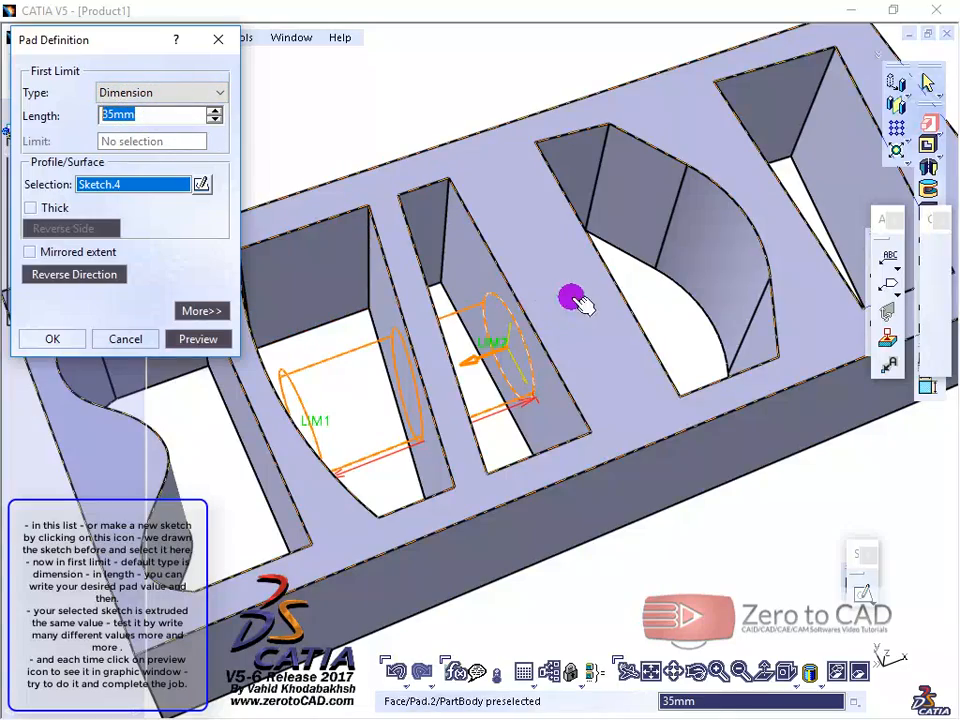
{"action": "middle_click_drag", "start_coordinate": [574, 296], "coordinate": [456, 336]}
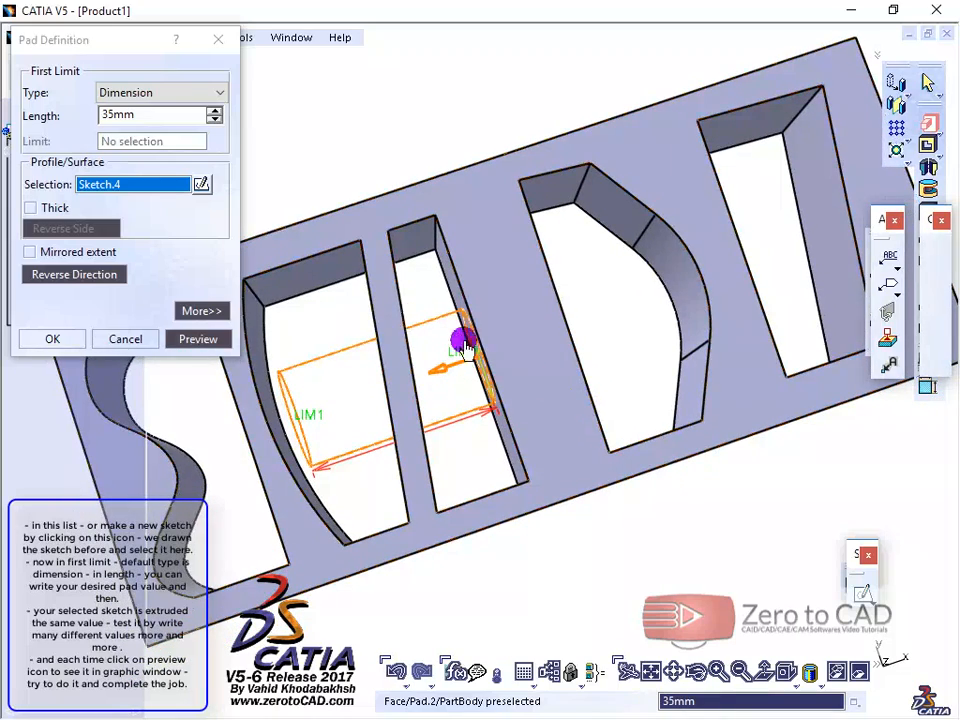
{"action": "left_click_drag", "start_coordinate": [155, 116], "coordinate": [79, 117]}
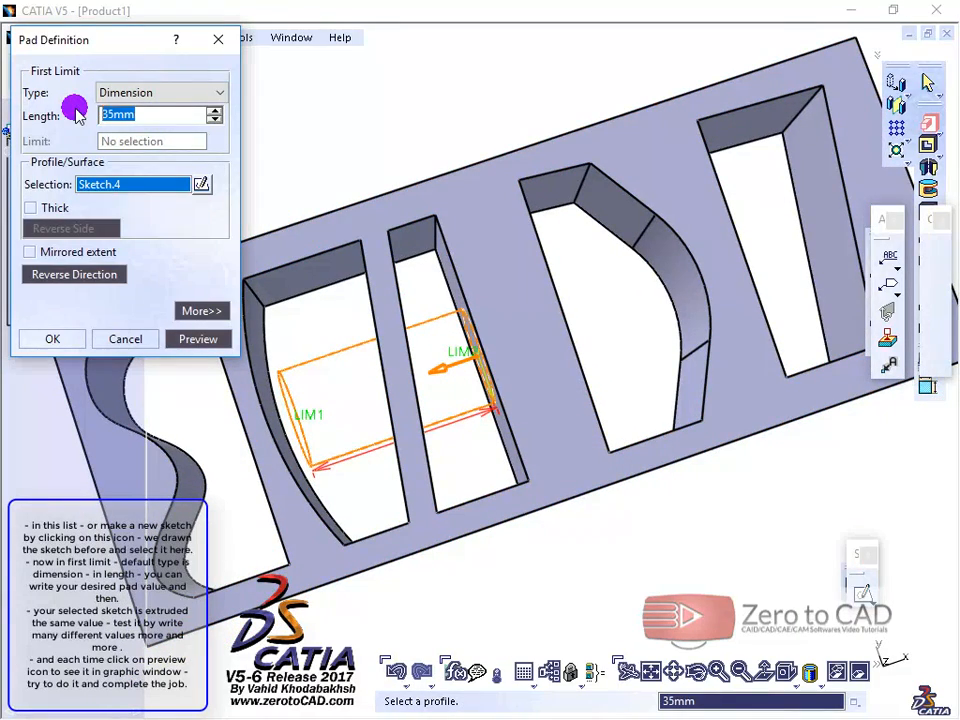
{"action": "type", "text": "15"}
{"action": "left_click", "coordinate": [118, 93]}
{"action": "left_click", "coordinate": [165, 91]}
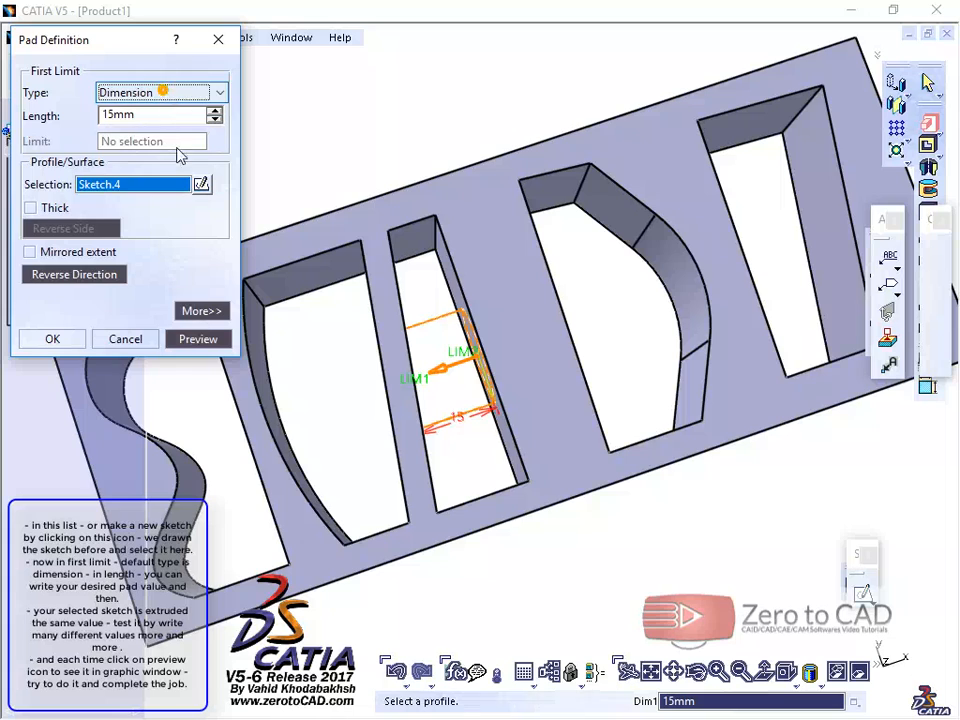
{"action": "left_click", "coordinate": [198, 338]}
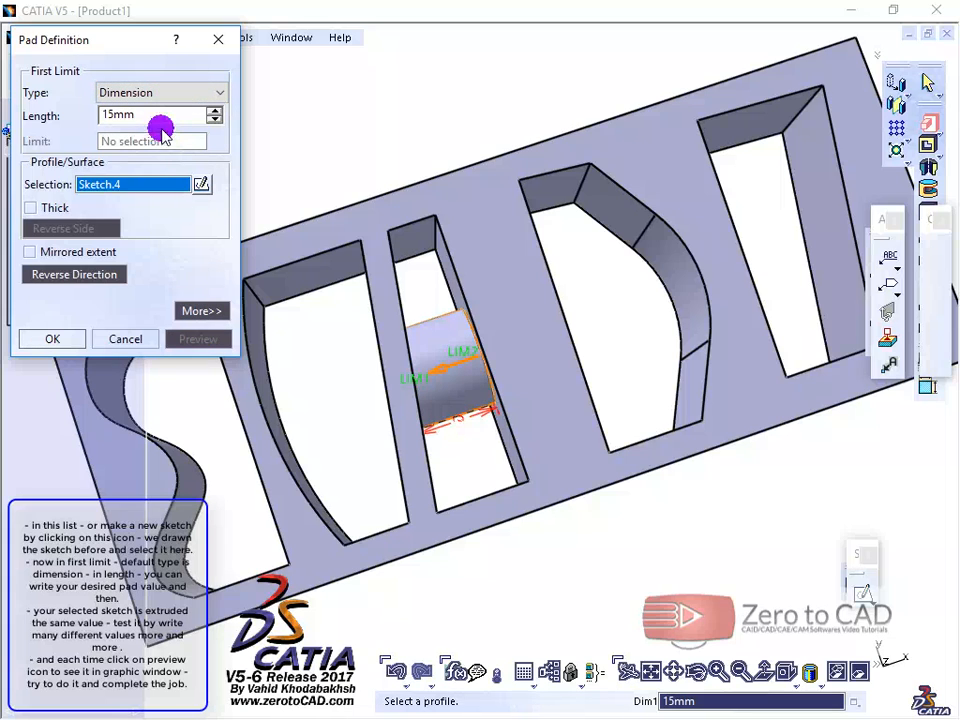
Step: Increase the pad length to 22 mm and preview the longer cylinder
{"action": "left_click", "coordinate": [190, 114]}
{"action": "left_click", "coordinate": [213, 112]}
{"action": "left_click", "coordinate": [213, 112]}
{"action": "left_click", "coordinate": [213, 112]}
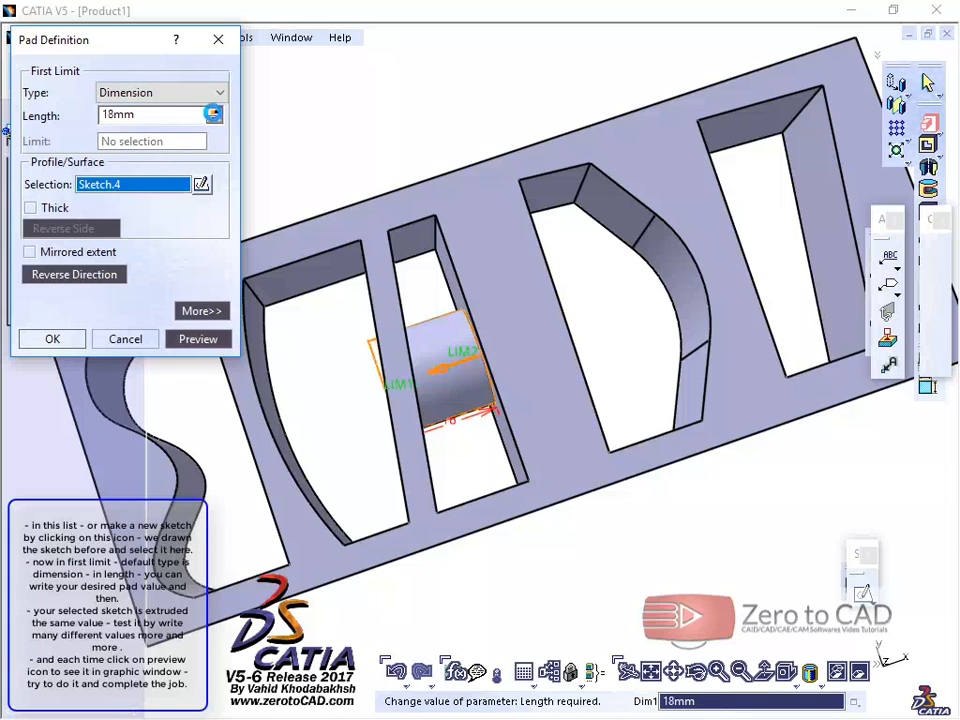
{"action": "left_click", "coordinate": [213, 112]}
{"action": "left_click", "coordinate": [213, 112]}
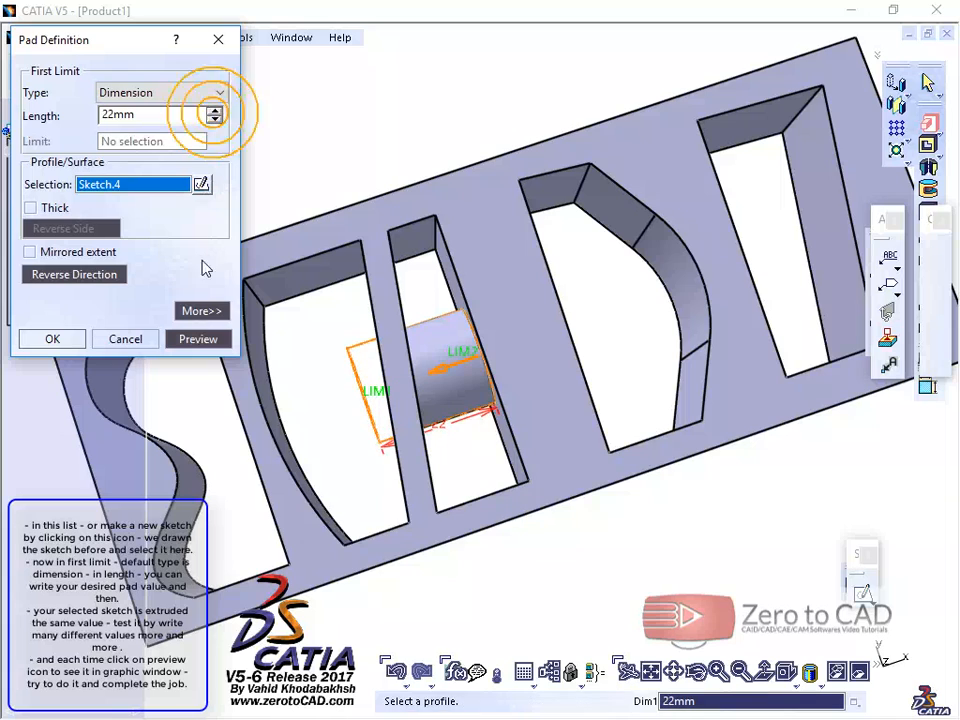
{"action": "left_click", "coordinate": [198, 339]}
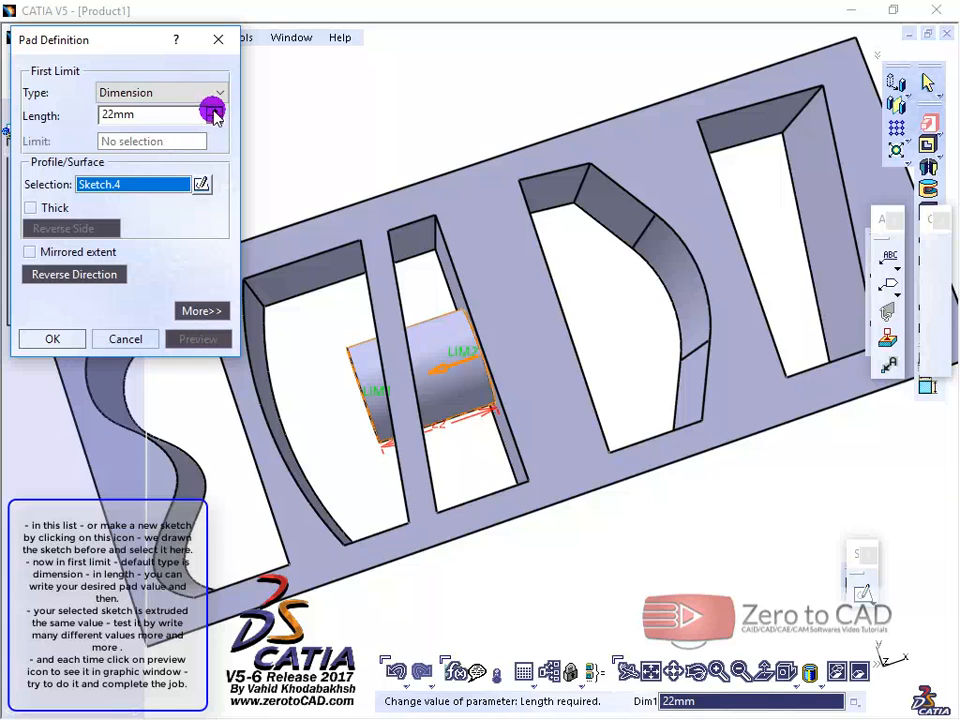
Step: Increase the pad's first-limit length to 25 mm and preview the extrusion
{"action": "left_click", "coordinate": [213, 111]}
{"action": "left_click", "coordinate": [213, 111]}
{"action": "left_click", "coordinate": [213, 111]}
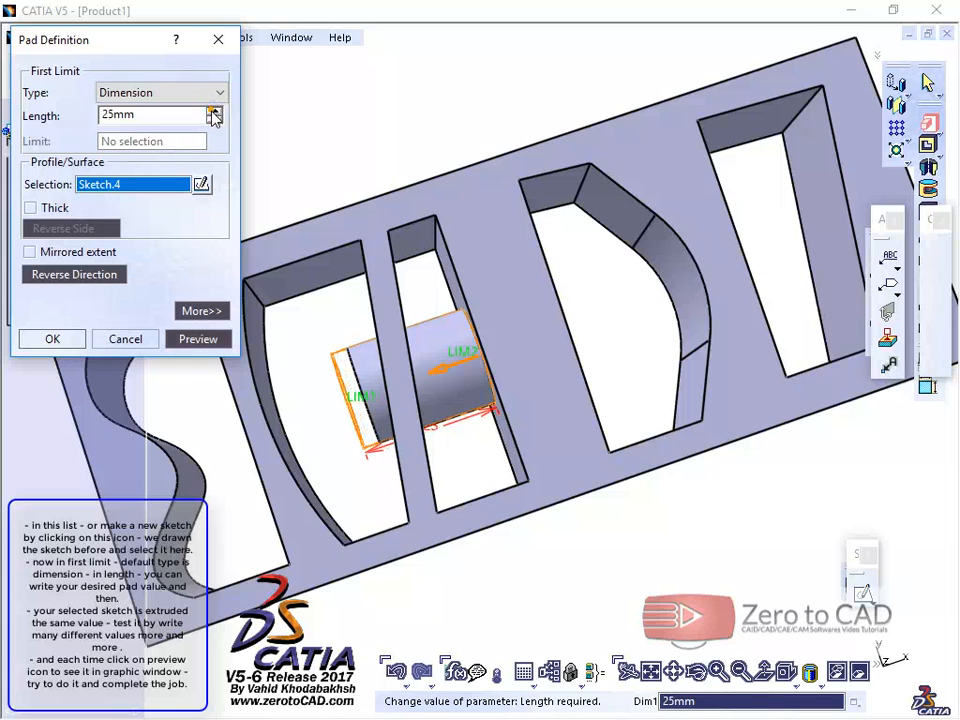
{"action": "left_click", "coordinate": [198, 339]}
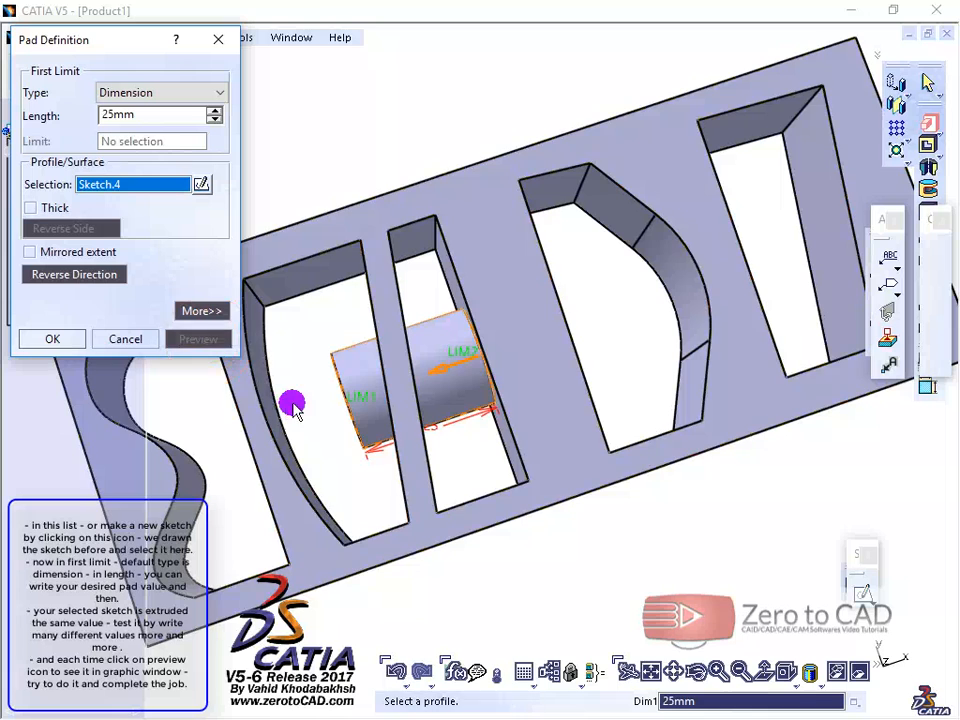
Step: Stretch the pad's first limit directly in the model to a length of 29 mm
{"action": "left_click", "coordinate": [360, 400]}
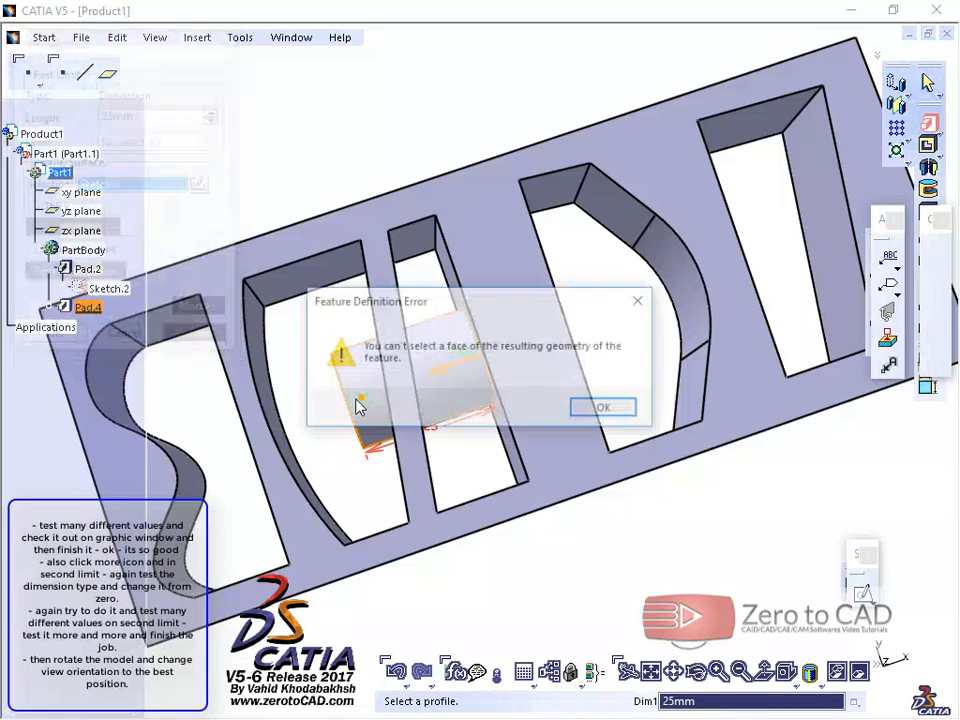
{"action": "left_click", "coordinate": [596, 407]}
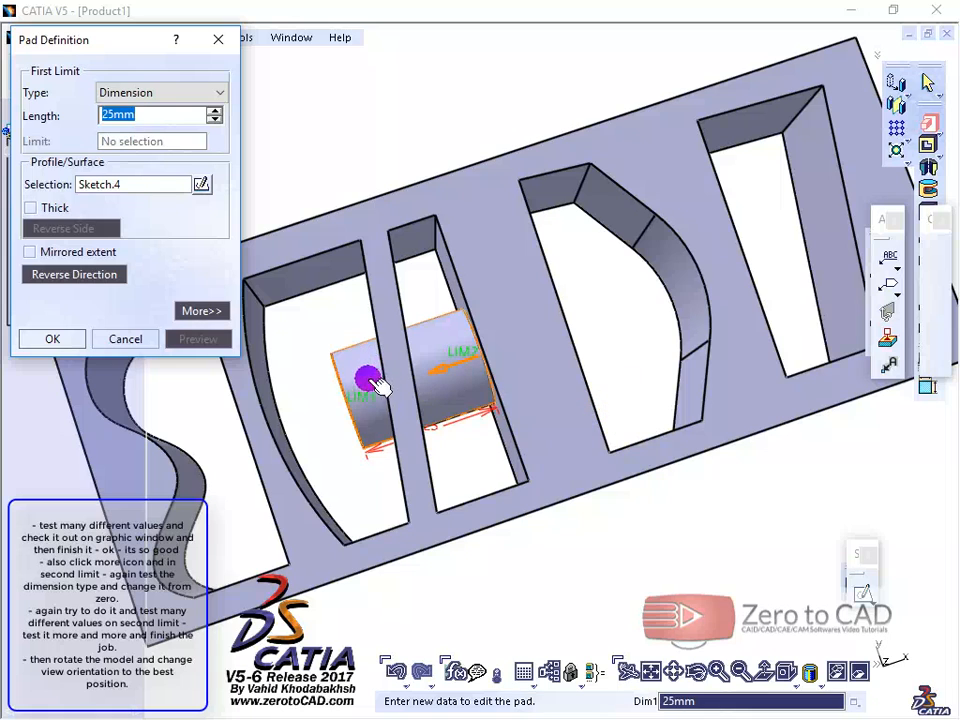
{"action": "middle_click_drag", "start_coordinate": [365, 412], "coordinate": [372, 388]}
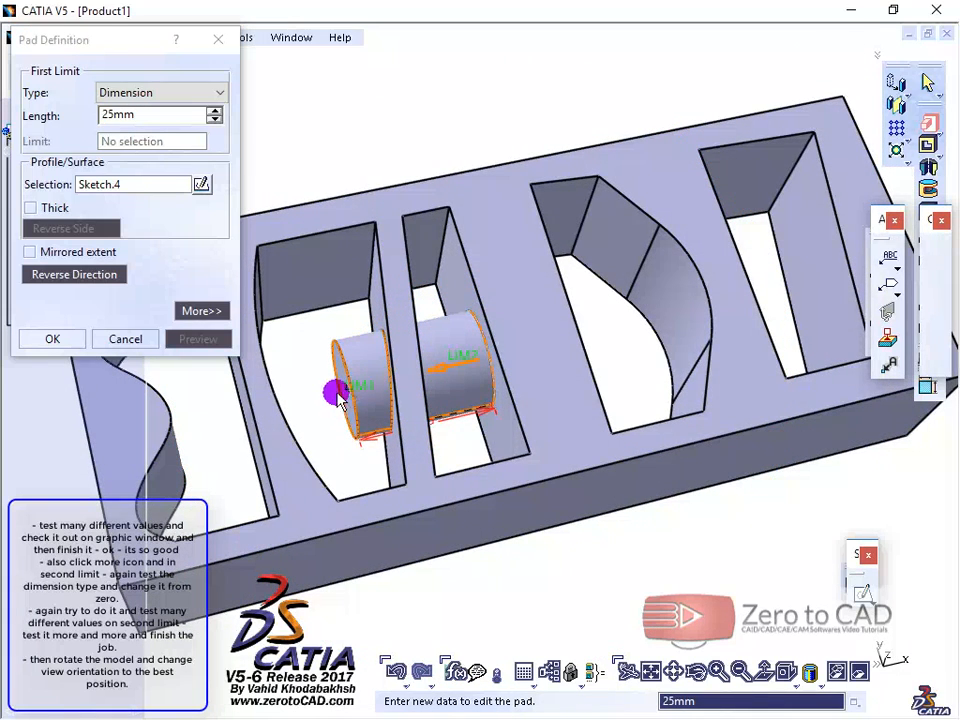
{"action": "left_click_drag", "start_coordinate": [348, 395], "coordinate": [300, 418]}
Step: Expand the extra pad options, set the second limit to a Dimension length of 35 mm and preview the two-sided extrusion
{"action": "left_click", "coordinate": [203, 311]}
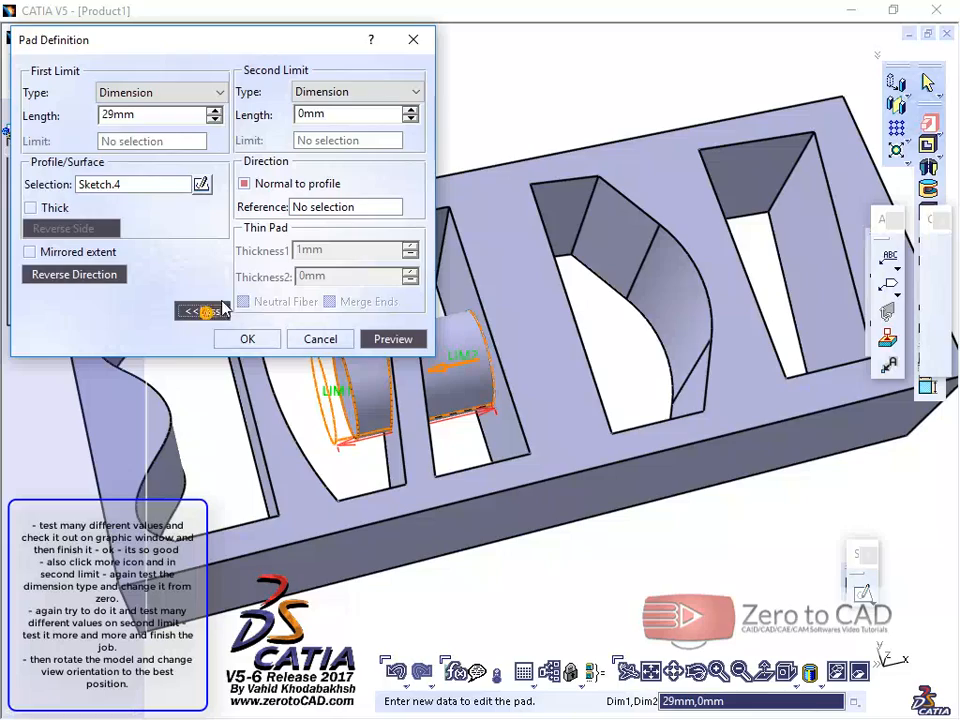
{"action": "middle_click_drag", "start_coordinate": [515, 248], "coordinate": [489, 193]}
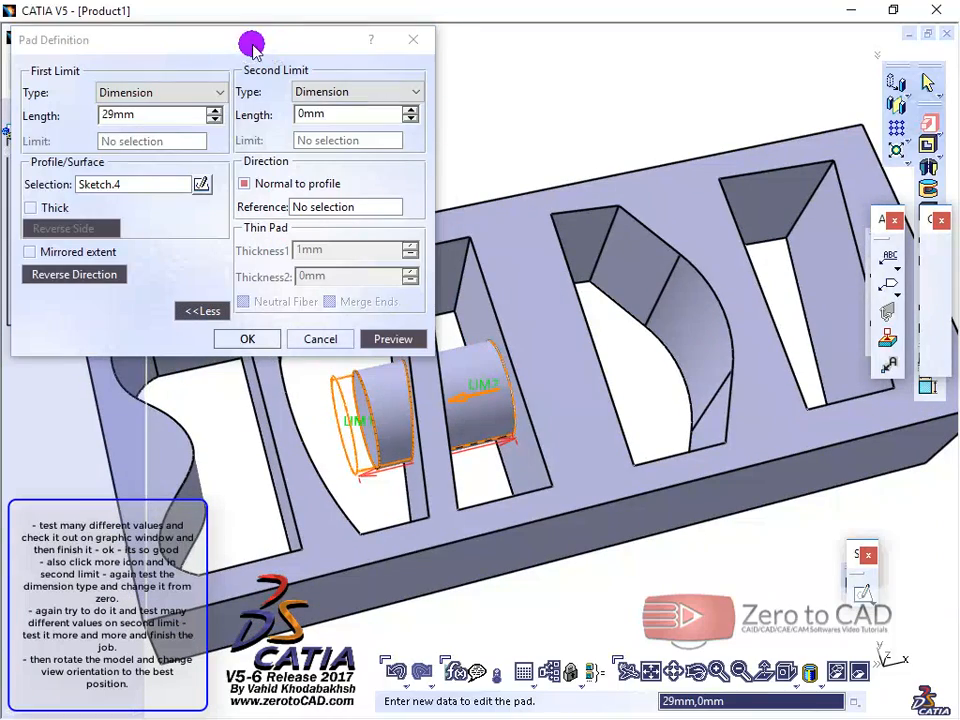
{"action": "left_click_drag", "start_coordinate": [253, 43], "coordinate": [242, 21]}
{"action": "middle_click_drag", "start_coordinate": [444, 326], "coordinate": [422, 309]}
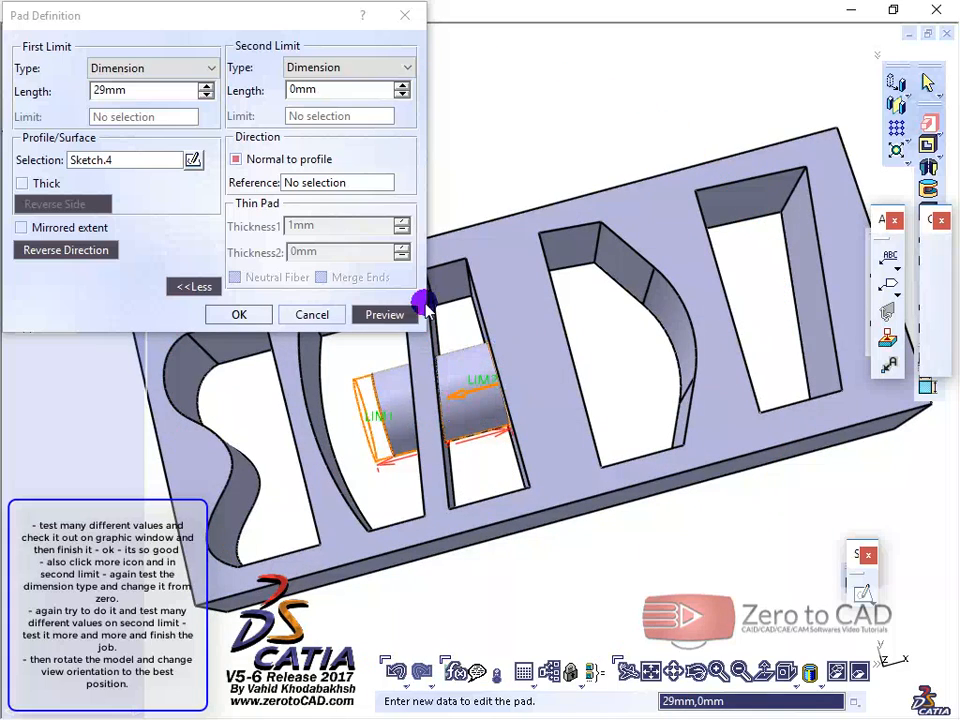
{"action": "left_click", "coordinate": [333, 88]}
{"action": "left_click", "coordinate": [401, 87]}
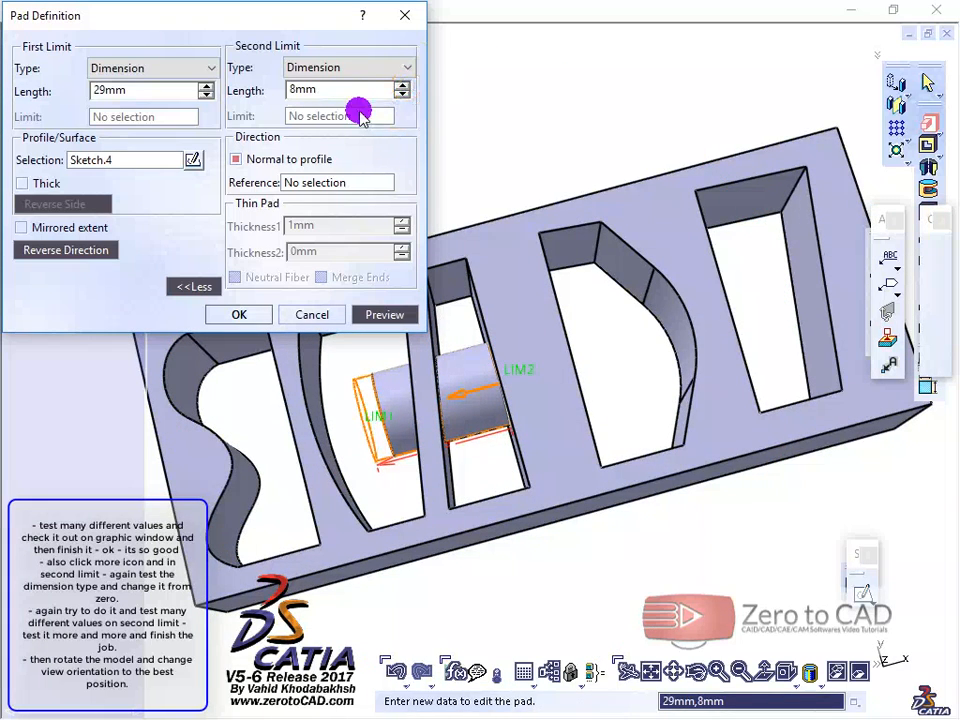
{"action": "double_click", "coordinate": [333, 90]}
{"action": "type", "text": "35"}
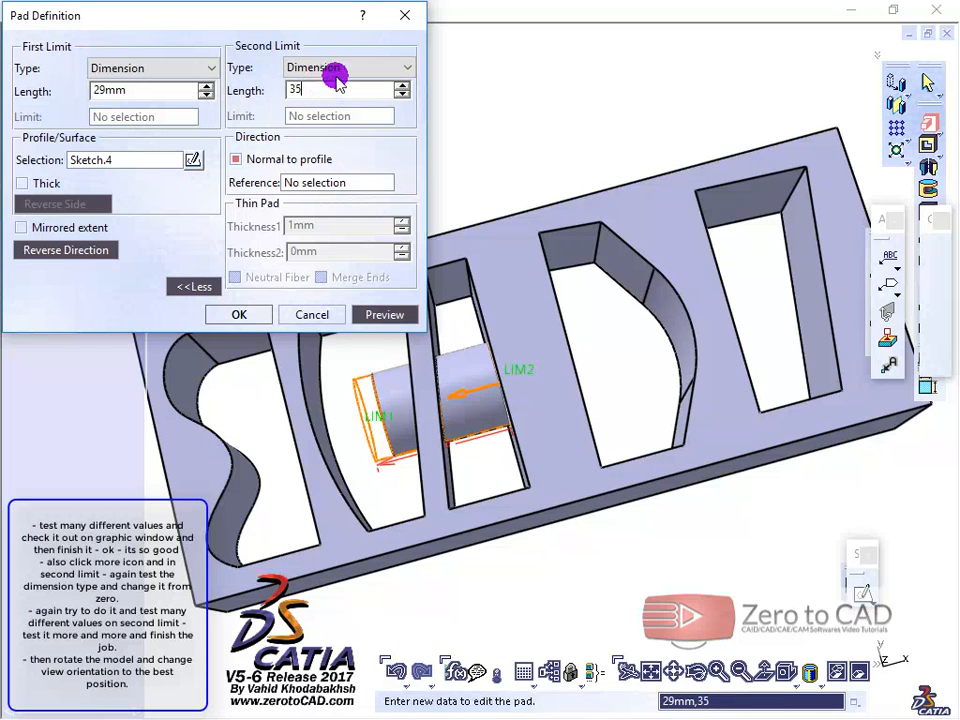
{"action": "left_click", "coordinate": [354, 67]}
{"action": "left_click", "coordinate": [356, 69]}
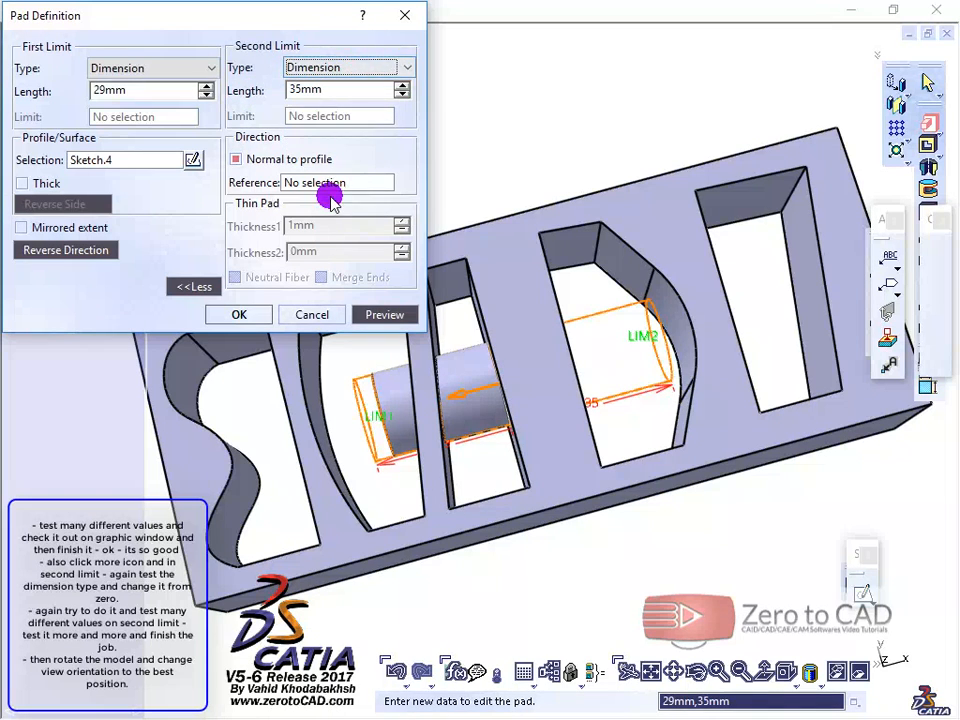
{"action": "left_click", "coordinate": [380, 314]}
Step: Turn off Normal to profile, choose the upper edge of the curved-sided slot as the pad's direction reference, and preview
{"action": "middle_click_drag", "start_coordinate": [536, 223], "coordinate": [523, 259]}
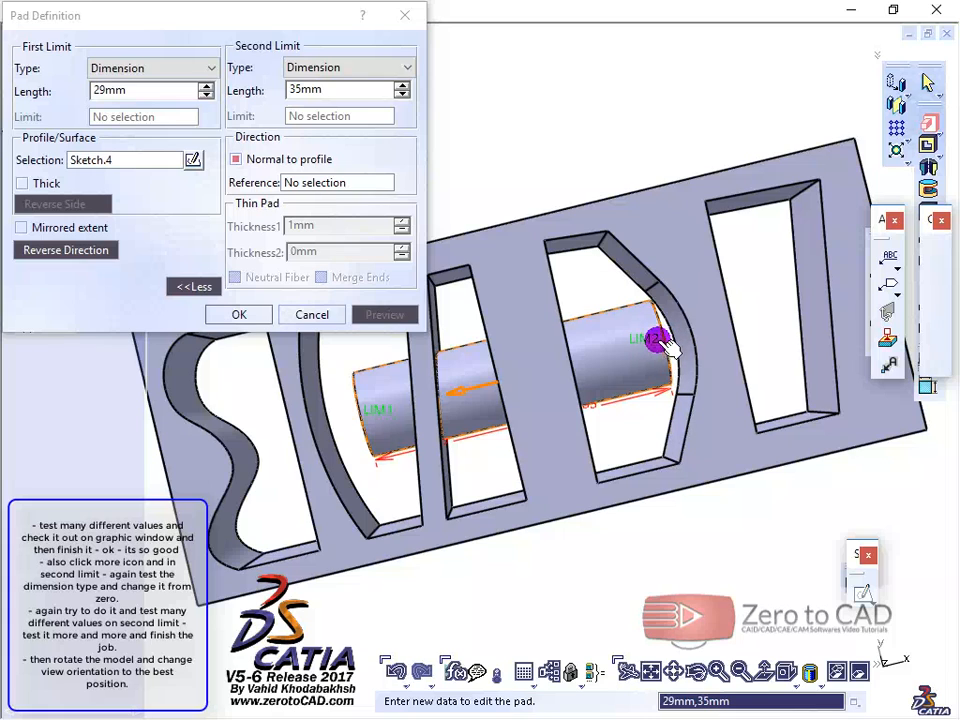
{"action": "middle_click_drag", "start_coordinate": [544, 356], "coordinate": [672, 372]}
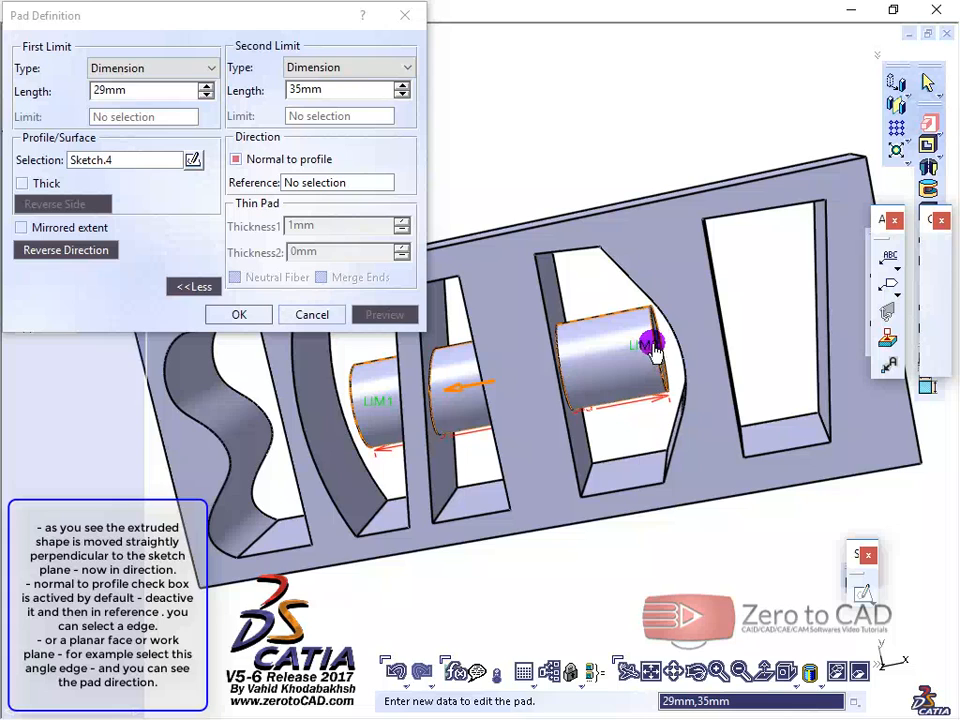
{"action": "middle_click_drag", "start_coordinate": [514, 368], "coordinate": [574, 317]}
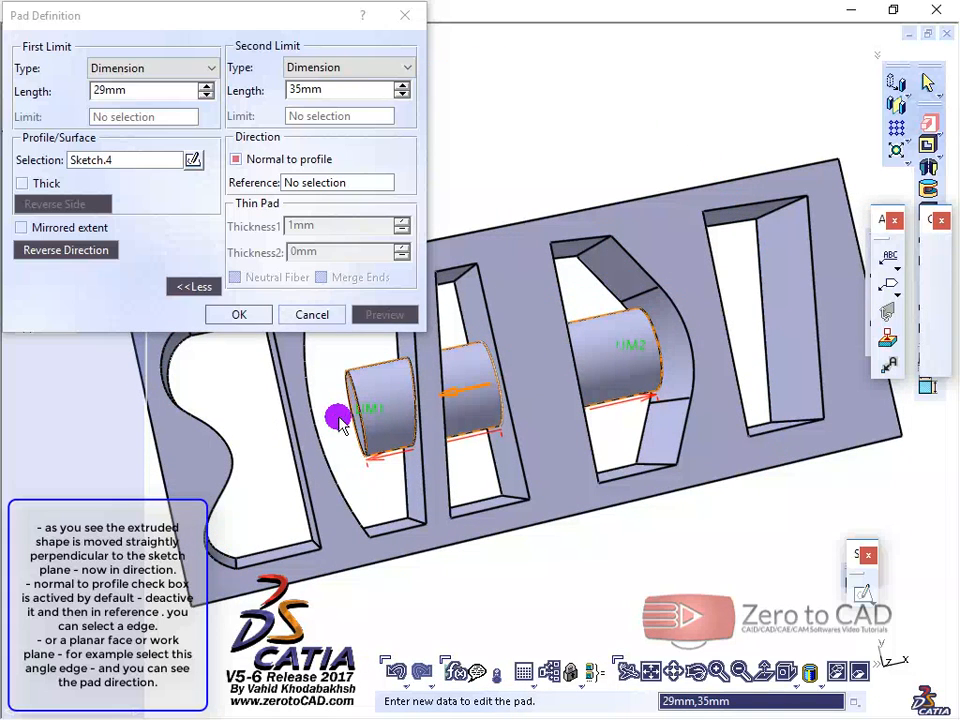
{"action": "middle_click_drag", "start_coordinate": [621, 381], "coordinate": [500, 465]}
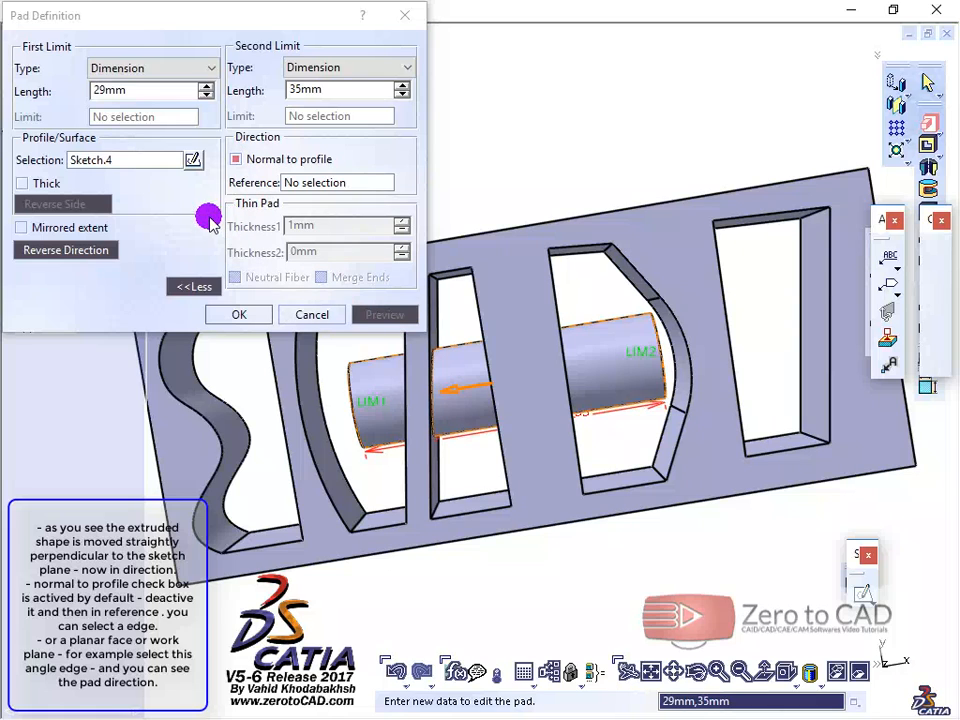
{"action": "left_click", "coordinate": [237, 160]}
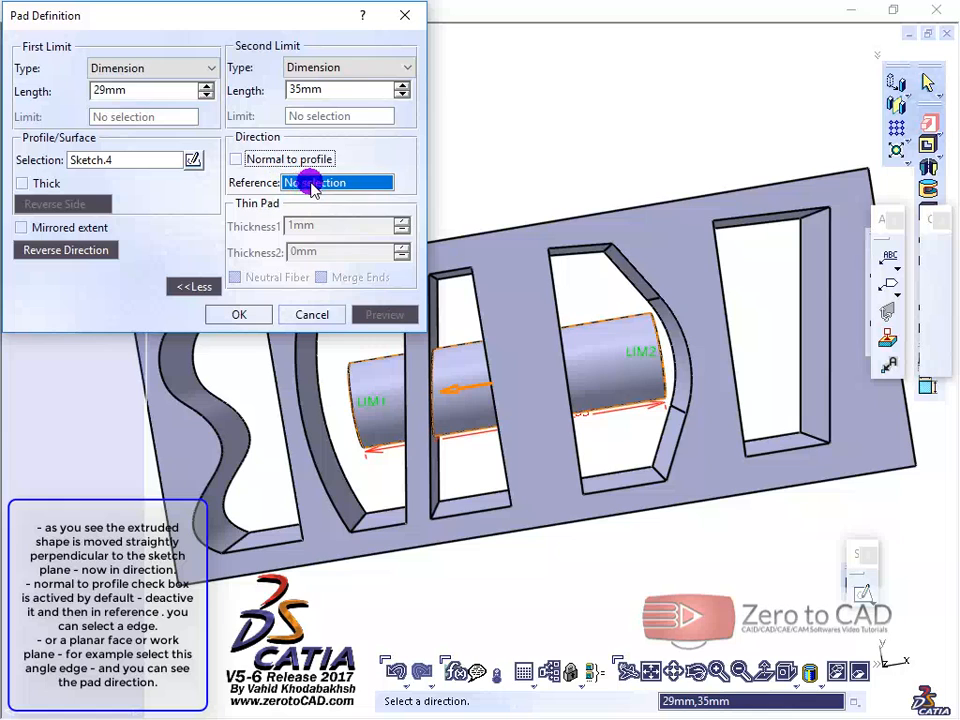
{"action": "left_click", "coordinate": [571, 243]}
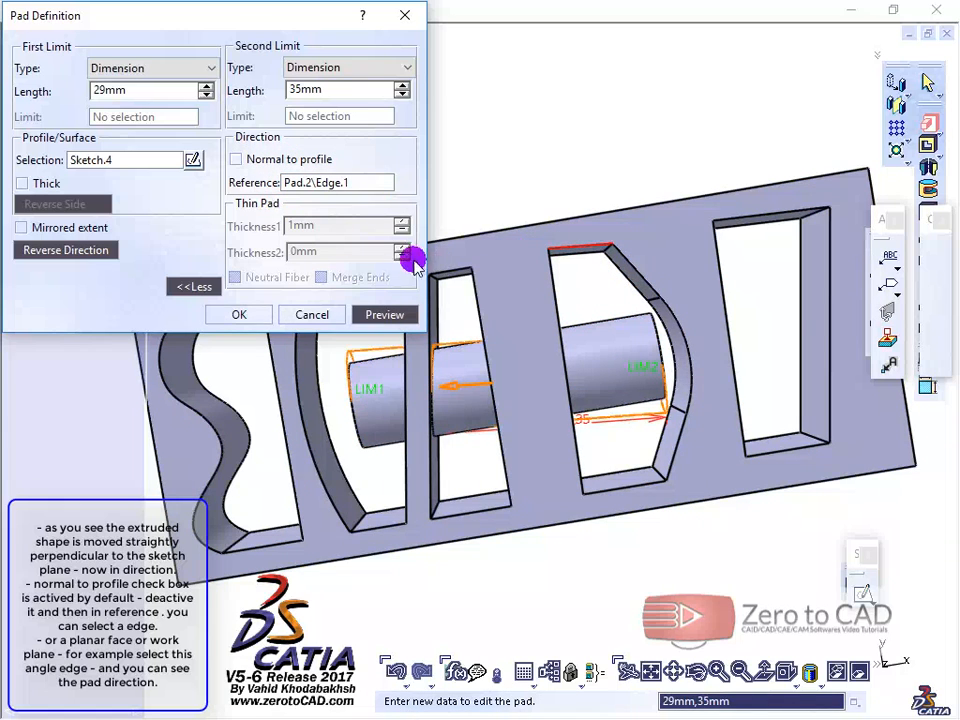
{"action": "left_click", "coordinate": [379, 316]}
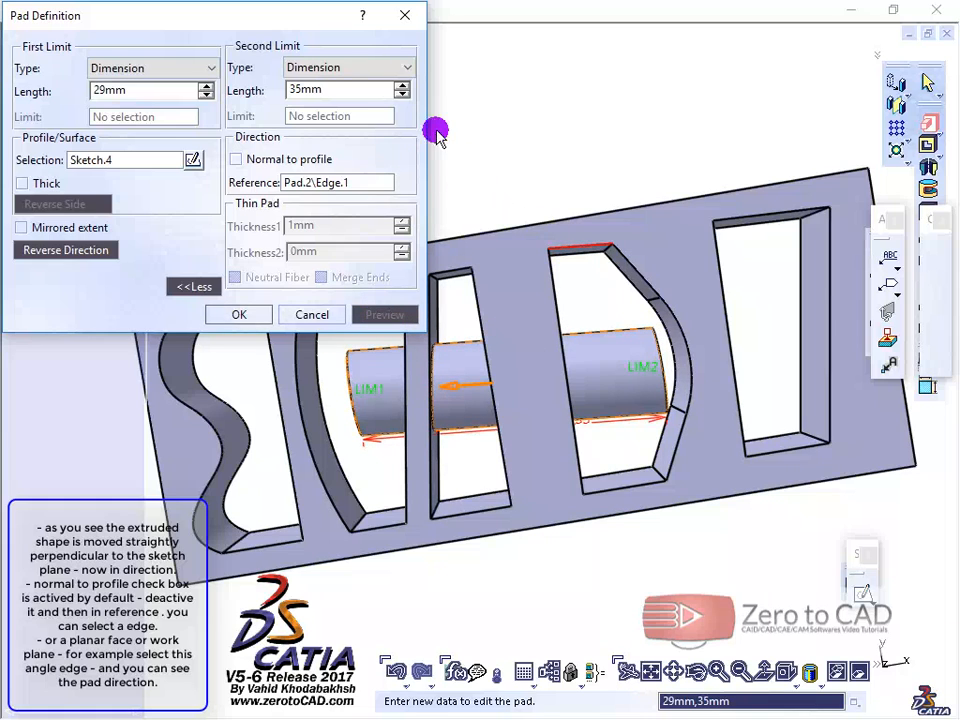
Step: Increase the second-limit length to 42 mm and the first-limit length to 38 mm, and preview the pad
{"action": "left_click", "coordinate": [402, 85]}
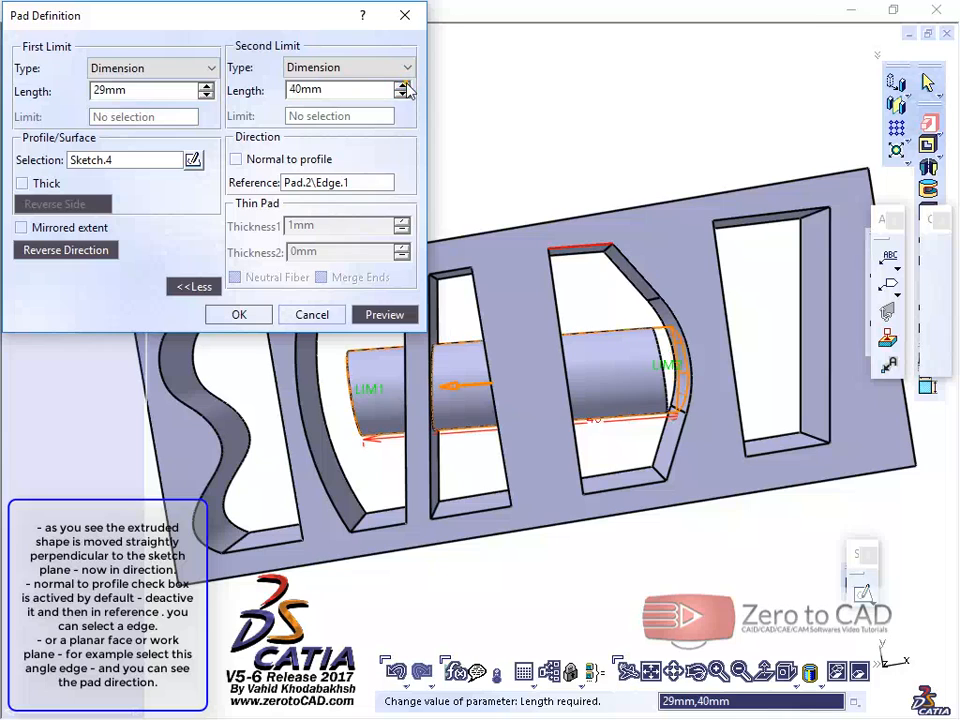
{"action": "left_click", "coordinate": [206, 86]}
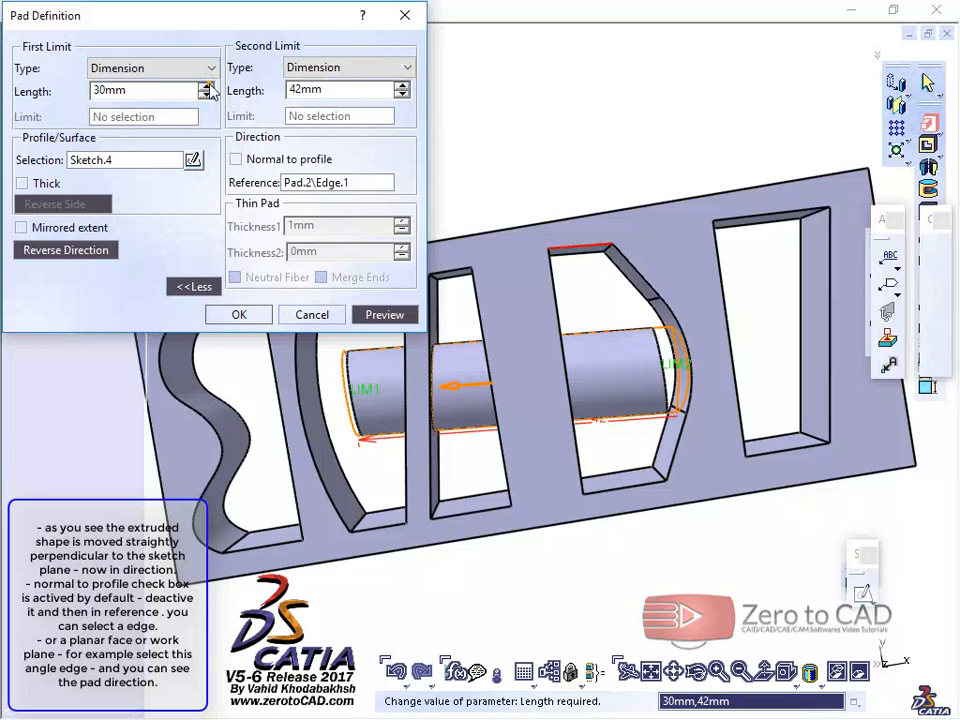
{"action": "left_click", "coordinate": [205, 86]}
{"action": "left_click", "coordinate": [205, 86]}
{"action": "left_click", "coordinate": [205, 86]}
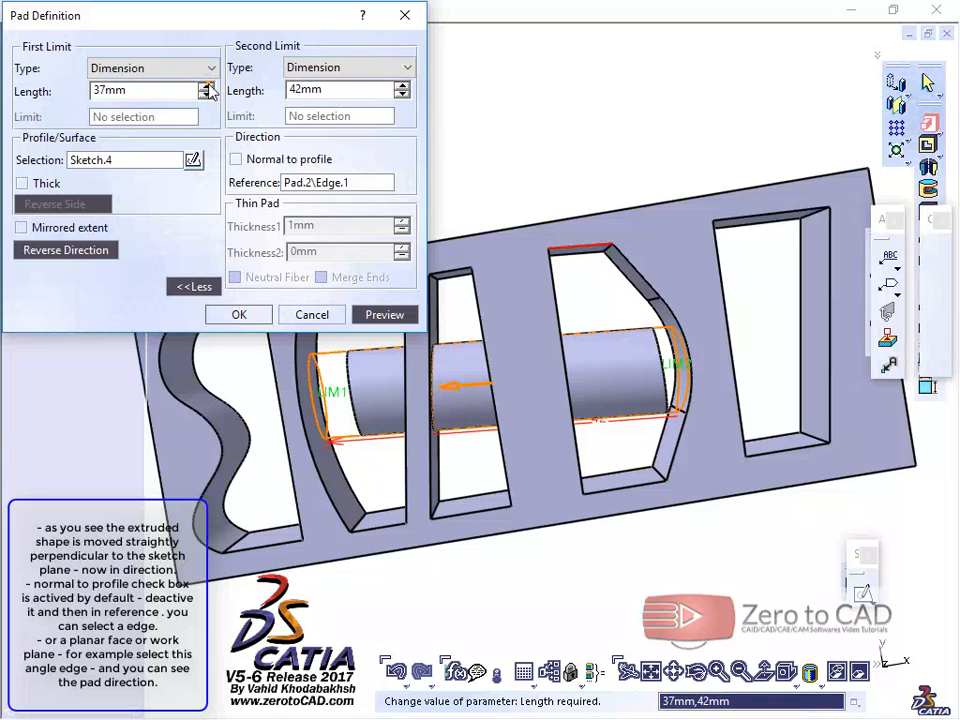
{"action": "left_click", "coordinate": [206, 86]}
{"action": "left_click", "coordinate": [385, 314]}
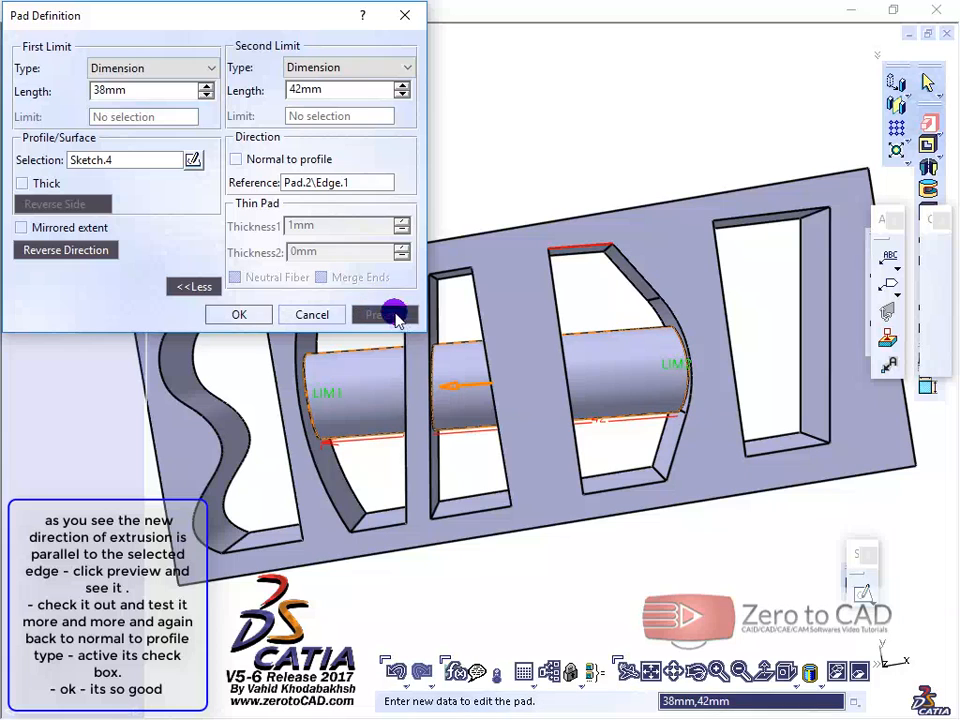
Step: Compare previews of the pad normal to its profile and along the curved-sided slot's upper edge, ending with Normal to profile enabled
{"action": "left_click", "coordinate": [236, 160]}
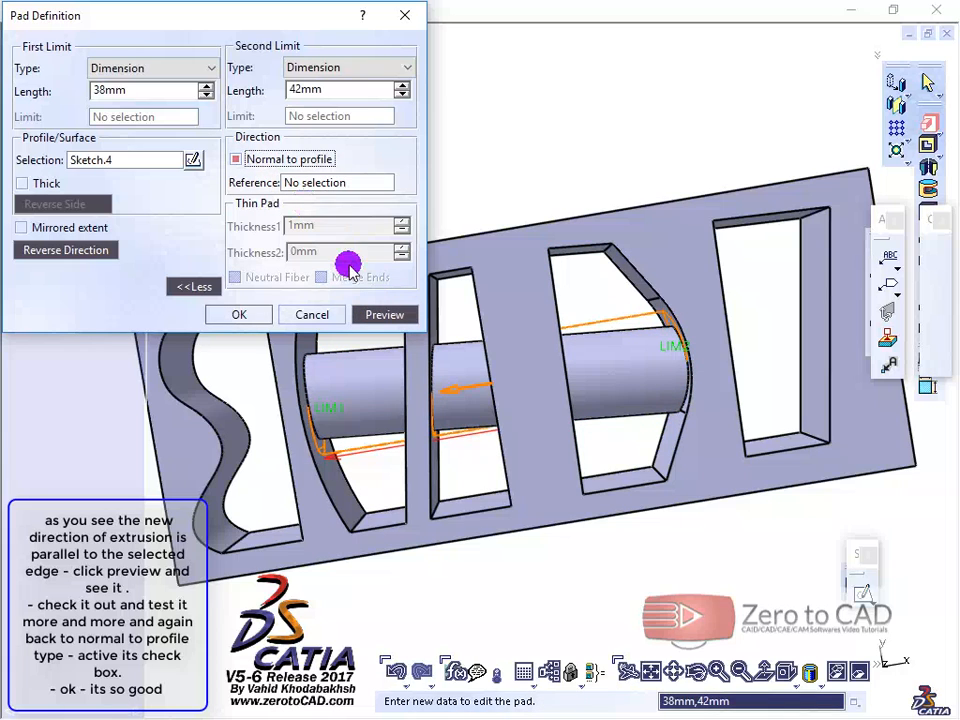
{"action": "left_click", "coordinate": [384, 314]}
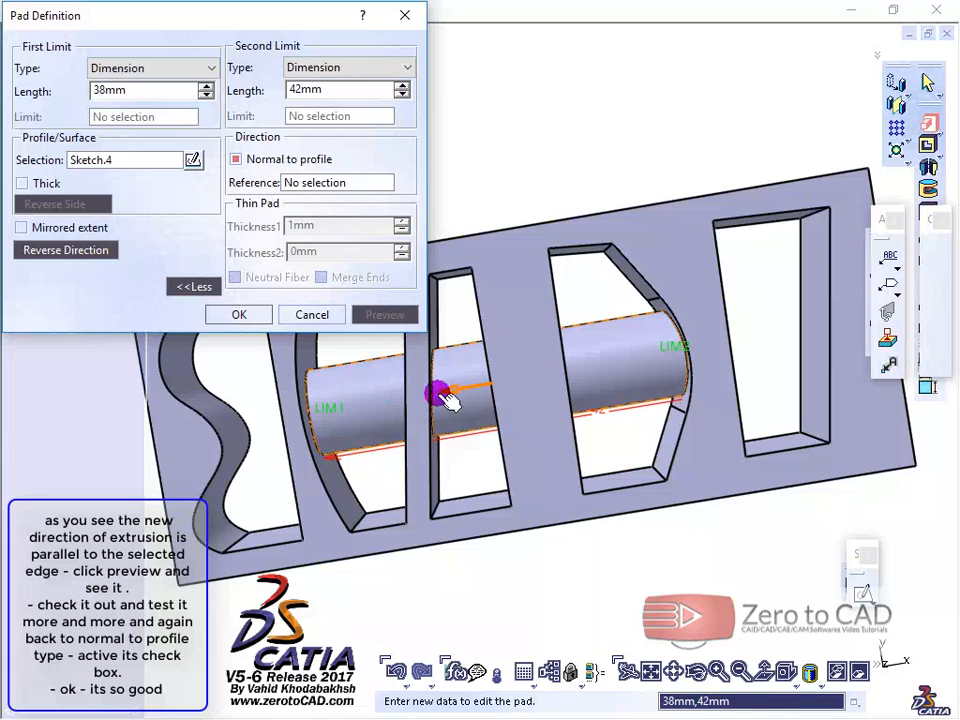
{"action": "left_click", "coordinate": [241, 162]}
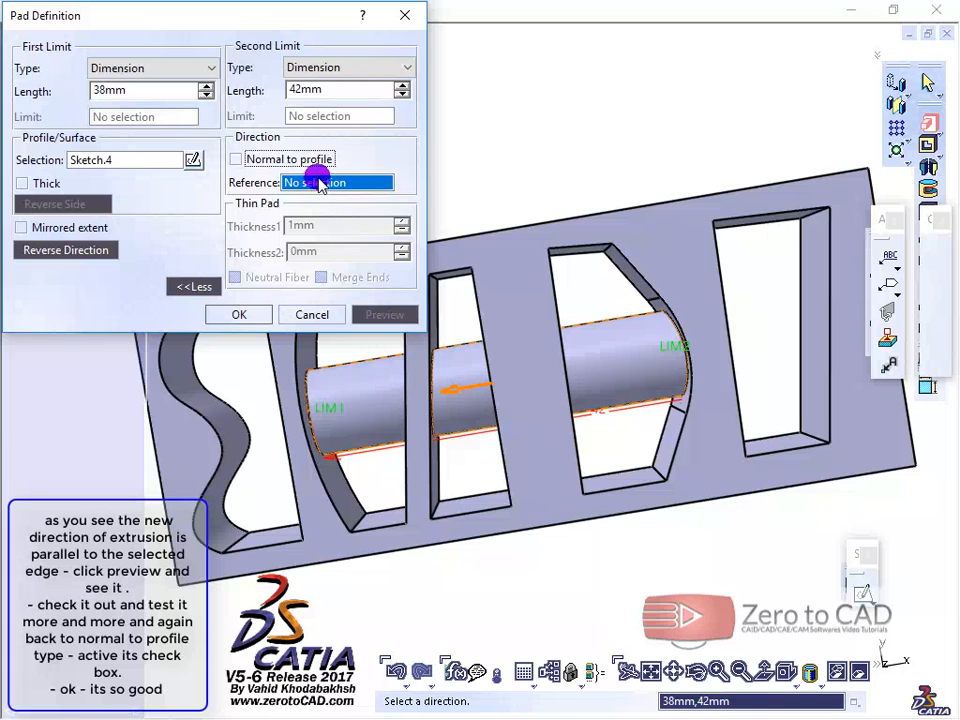
{"action": "left_click", "coordinate": [577, 250]}
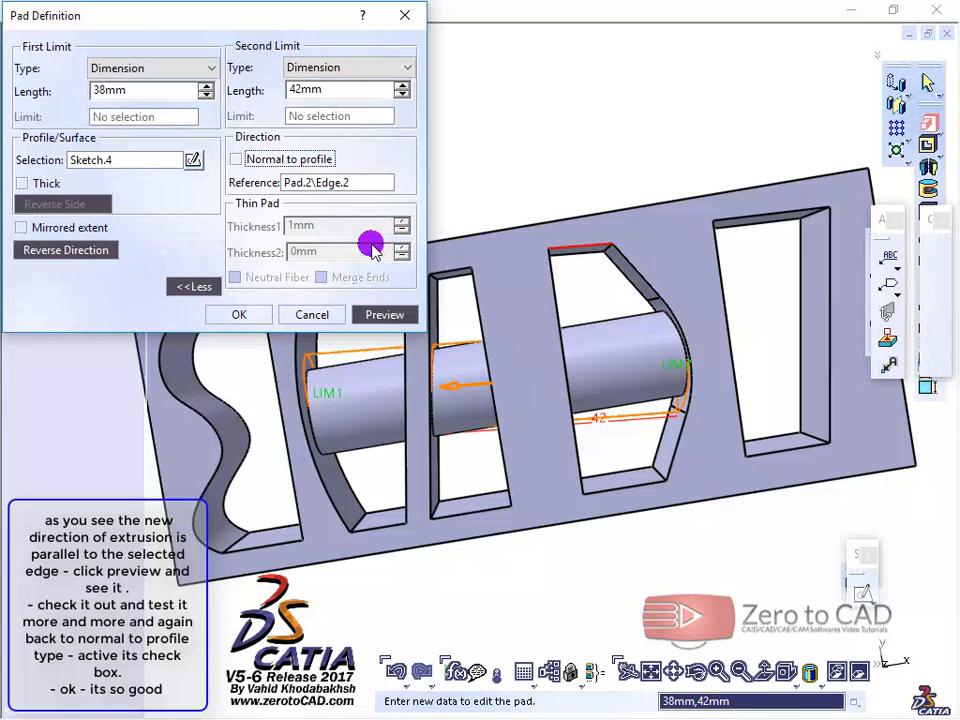
{"action": "left_click", "coordinate": [381, 315]}
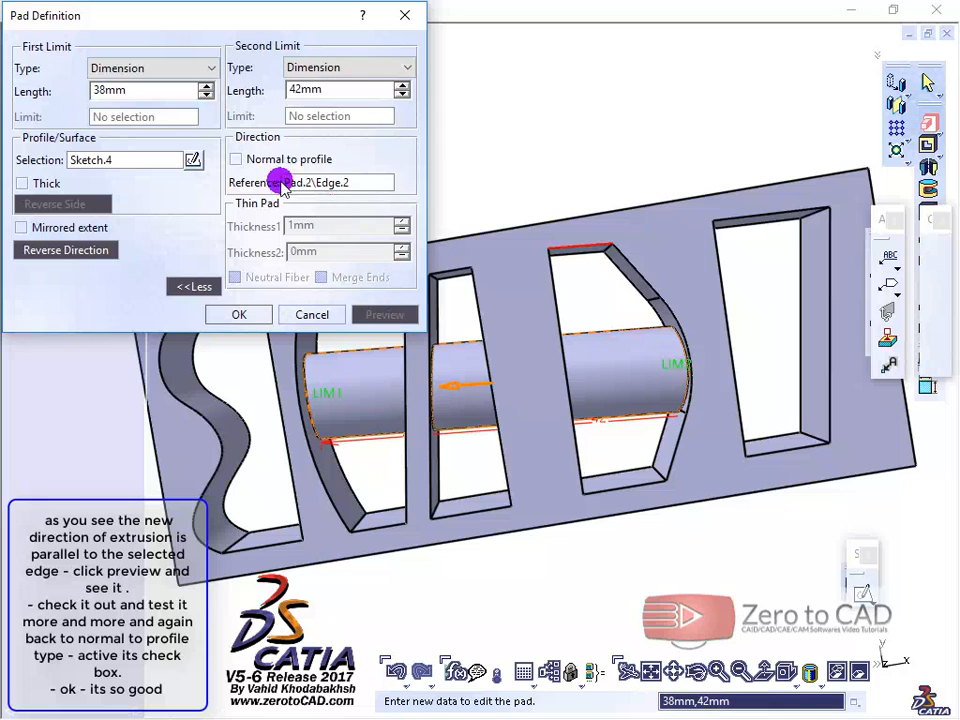
{"action": "left_click", "coordinate": [237, 159]}
{"action": "left_click", "coordinate": [389, 316]}
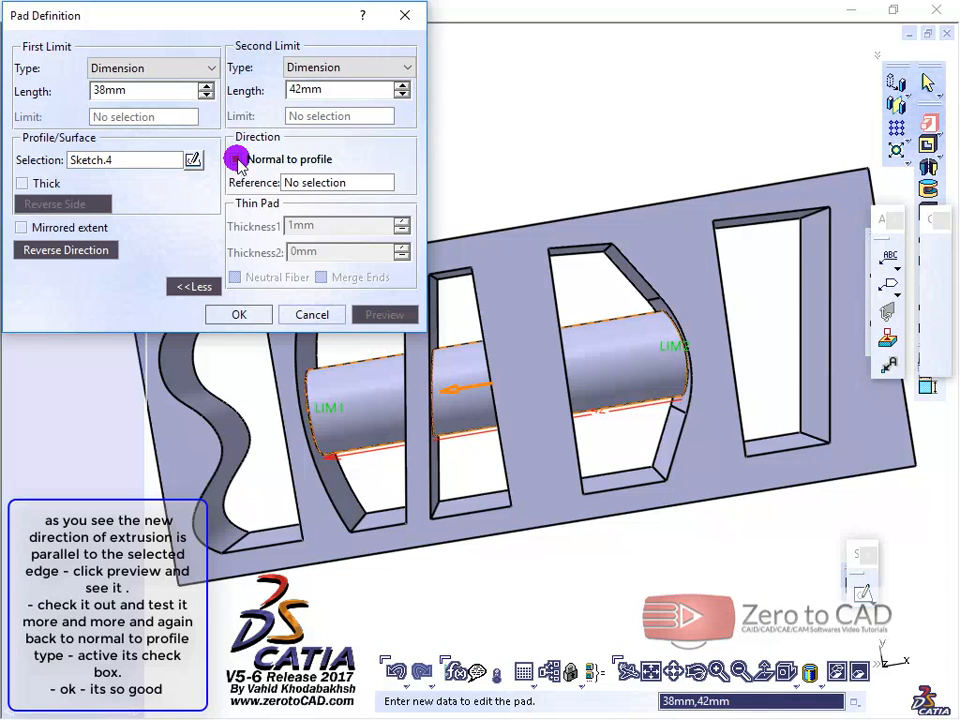
Step: Set the pad's second-limit length to 0 mm, keeping its Dimension type, and preview the one-sided cylinder
{"action": "middle_click_drag", "start_coordinate": [489, 368], "coordinate": [476, 433]}
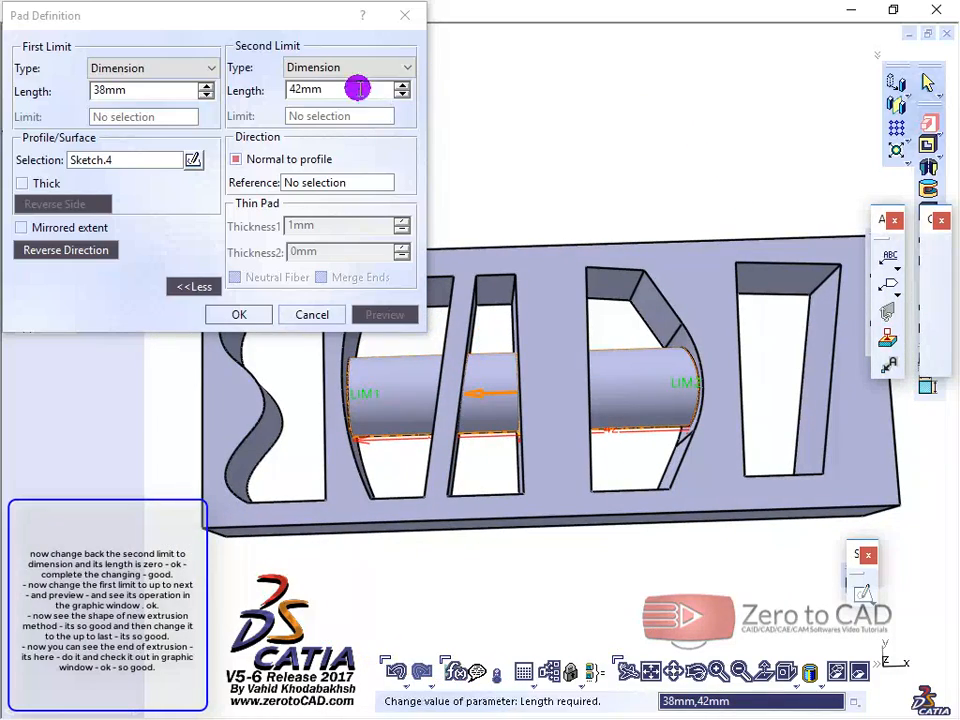
{"action": "left_click", "coordinate": [331, 67]}
{"action": "left_click", "coordinate": [332, 72]}
{"action": "left_click_drag", "start_coordinate": [332, 86], "coordinate": [275, 94]}
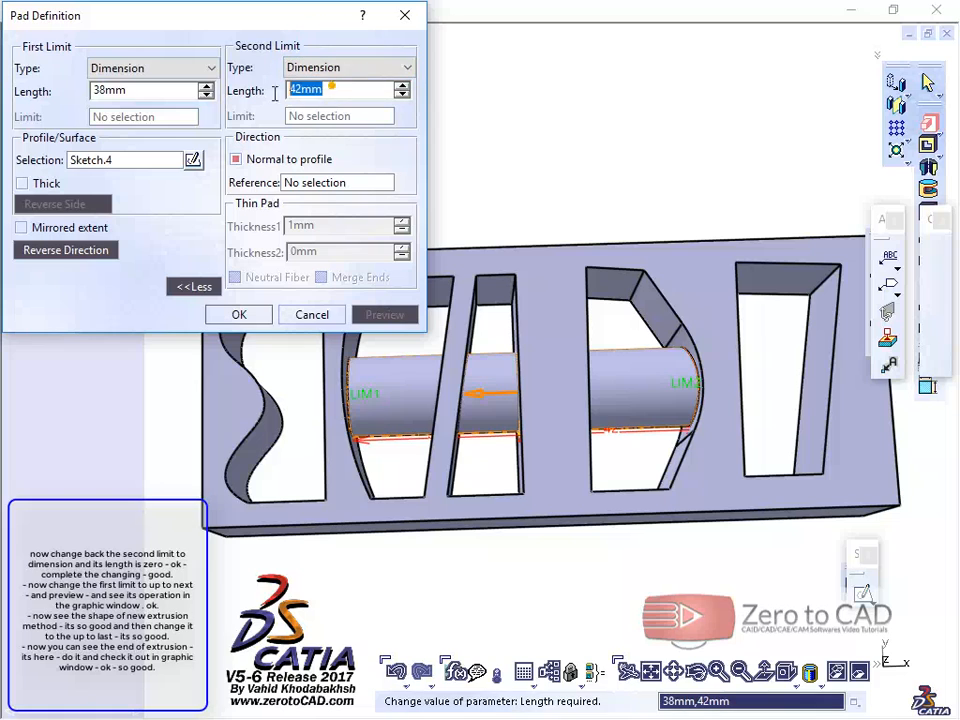
{"action": "left_click", "coordinate": [247, 107]}
{"action": "left_click", "coordinate": [125, 67]}
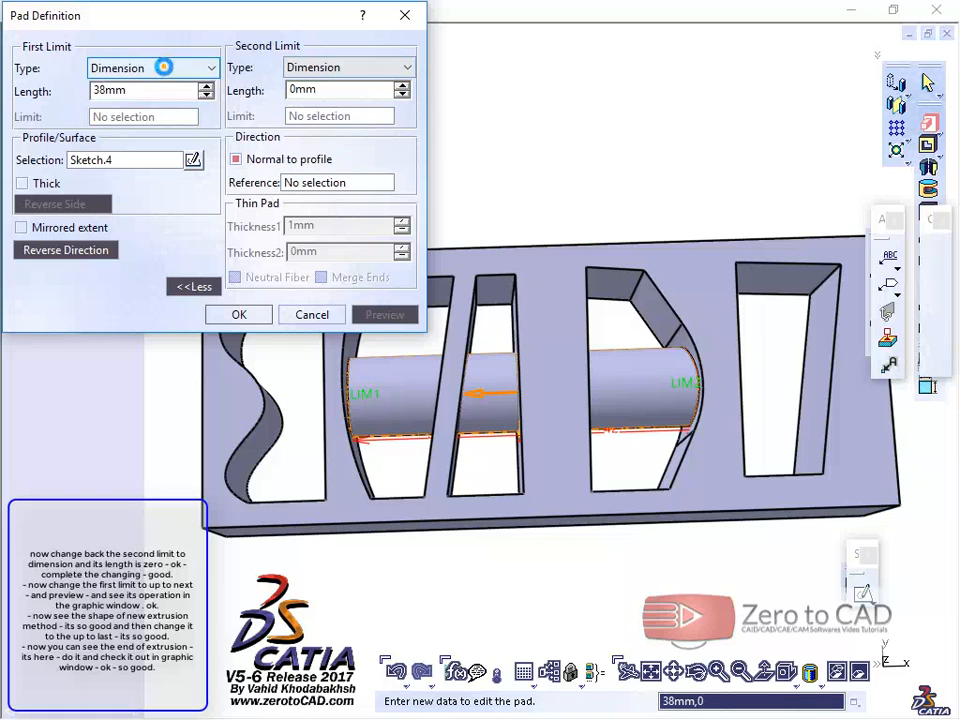
{"action": "left_click", "coordinate": [152, 68]}
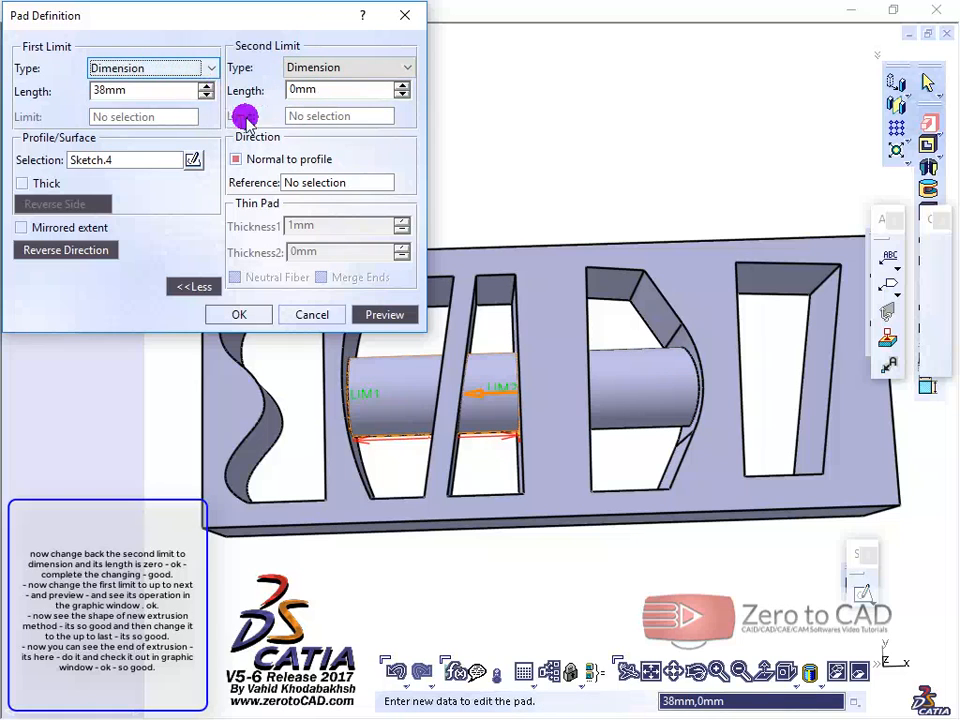
{"action": "left_click", "coordinate": [370, 315]}
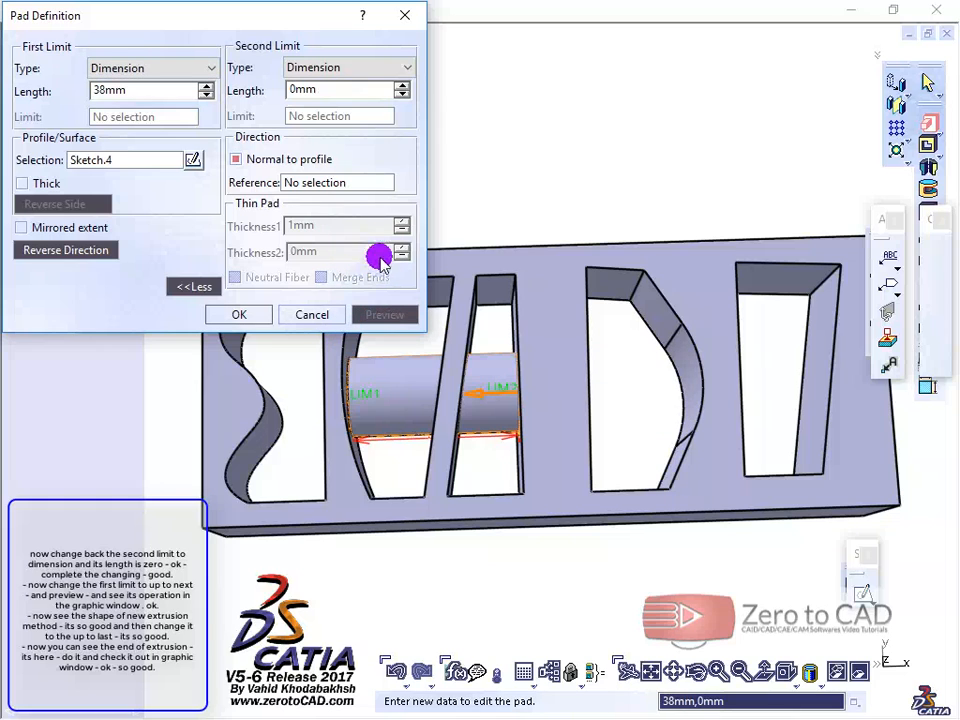
Step: Change the pad's first-limit type to Up to next and preview the extrusion
{"action": "left_click", "coordinate": [131, 67]}
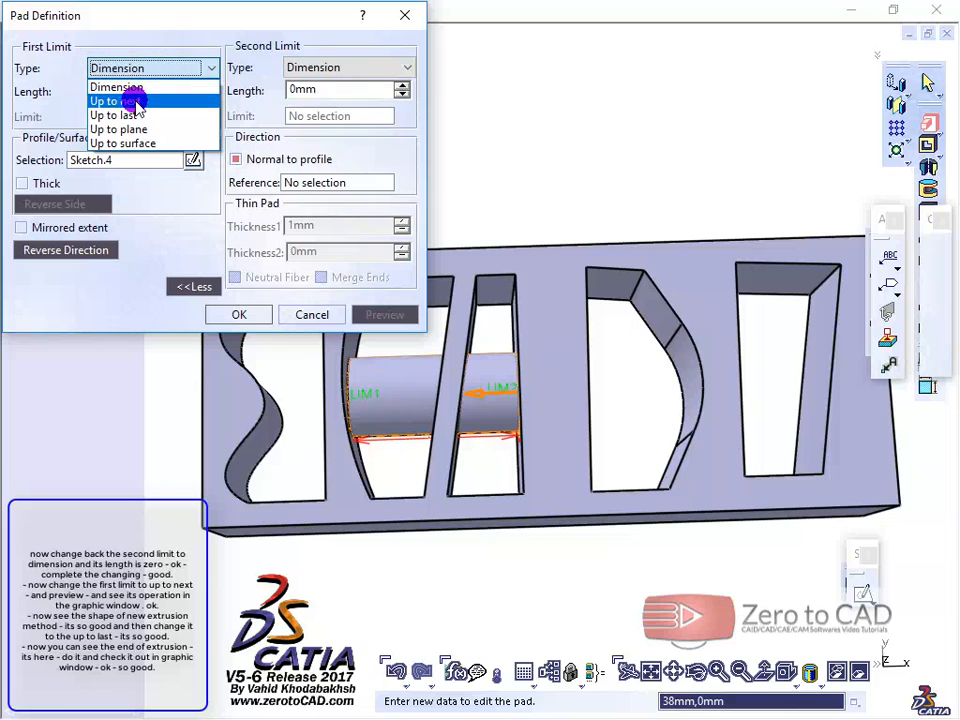
{"action": "left_click", "coordinate": [130, 99]}
{"action": "left_click", "coordinate": [384, 315]}
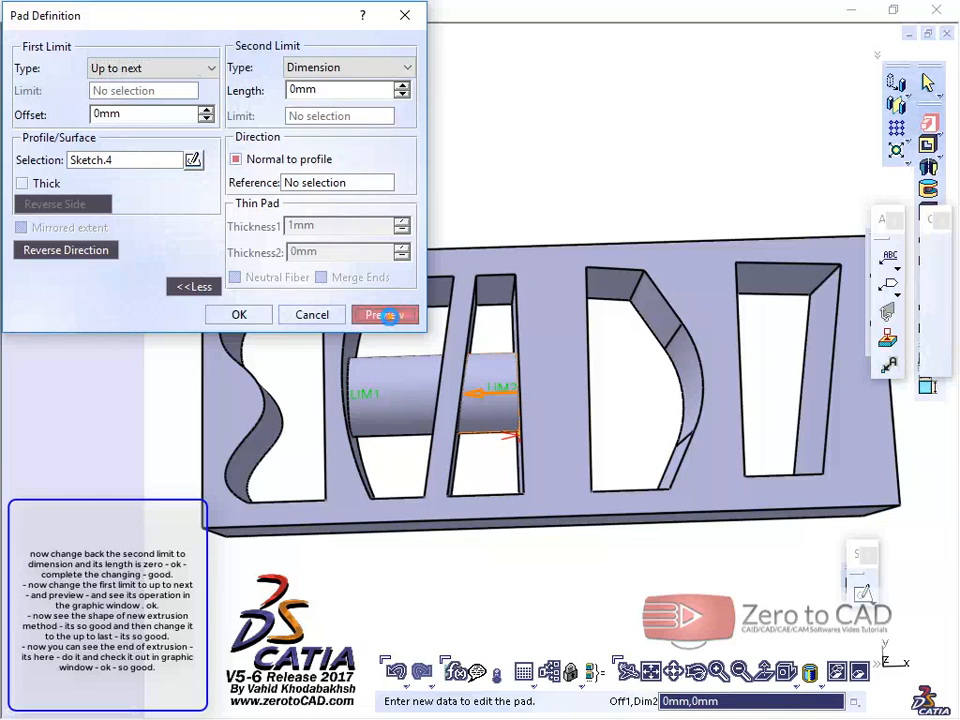
Step: Inspect the Up to next preview, set the pad's first-limit type to Up to last and examine its extent outline
{"action": "left_click", "coordinate": [468, 392]}
{"action": "middle_click_drag", "start_coordinate": [468, 392], "coordinate": [467, 230]}
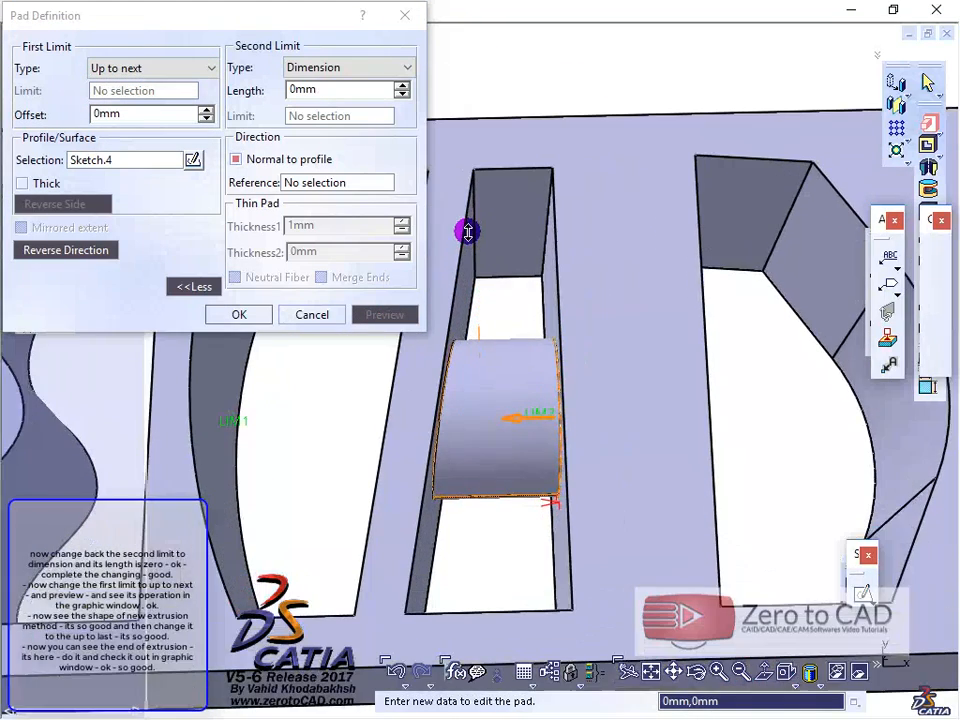
{"action": "mouse_move", "coordinate": [459, 469]}
{"action": "middle_mouse_down"}
{"action": "mouse_move", "coordinate": [479, 410]}
{"action": "mouse_move", "coordinate": [399, 369]}
{"action": "mouse_move", "coordinate": [461, 416]}
{"action": "mouse_move", "coordinate": [493, 467]}
{"action": "mouse_move", "coordinate": [454, 347]}
{"action": "mouse_move", "coordinate": [468, 410]}
{"action": "mouse_move", "coordinate": [480, 403]}
{"action": "mouse_move", "coordinate": [486, 414]}
{"action": "mouse_move", "coordinate": [435, 401]}
{"action": "middle_mouse_up"}
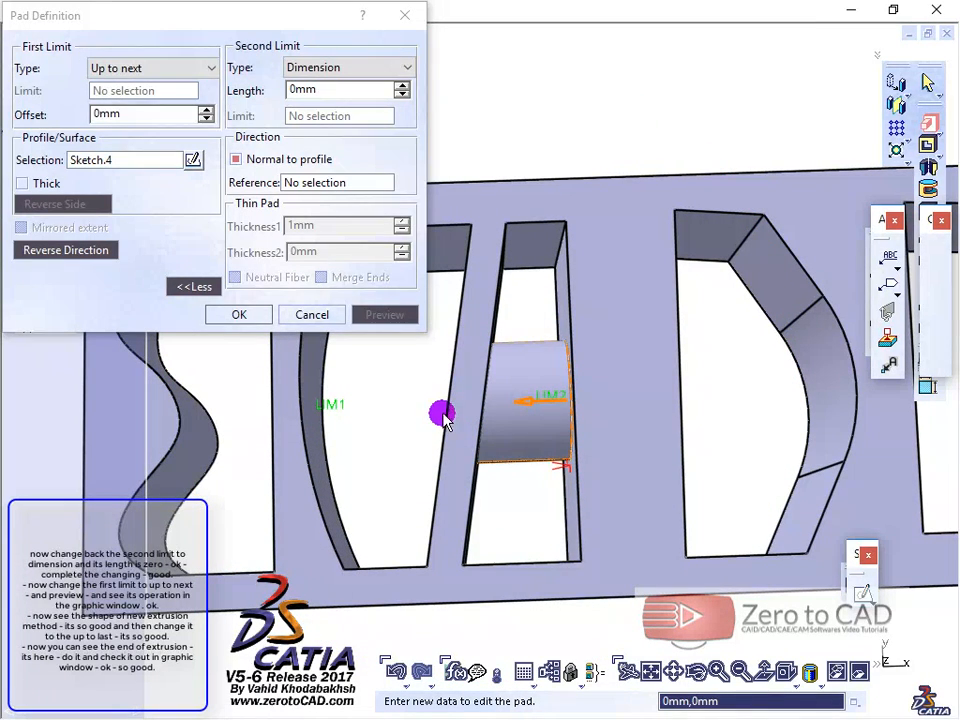
{"action": "left_click", "coordinate": [161, 68]}
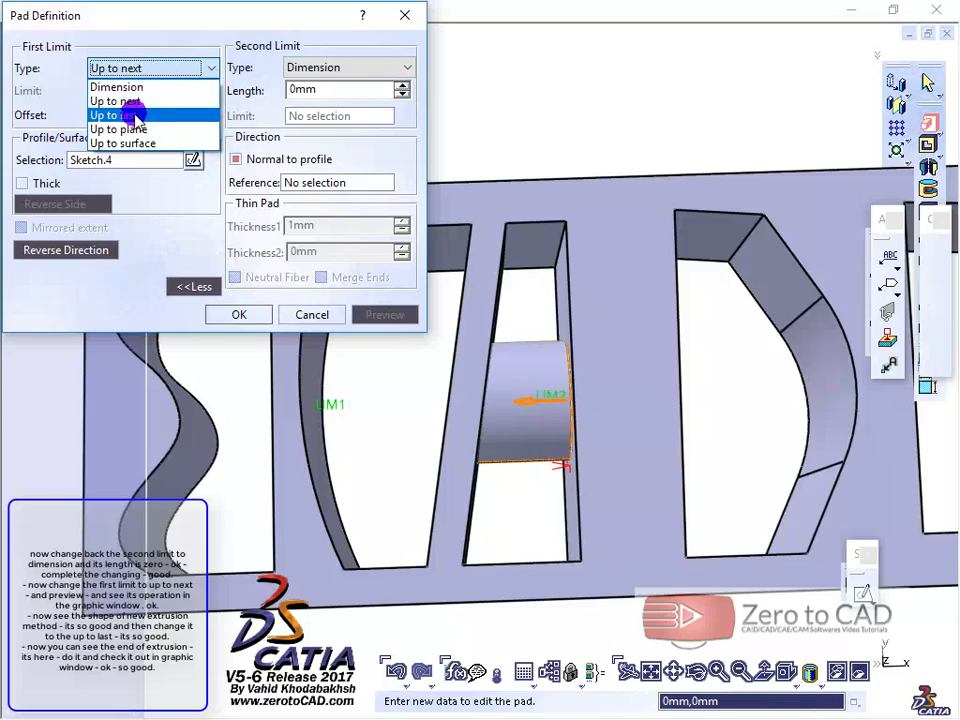
{"action": "left_click", "coordinate": [134, 113]}
{"action": "middle_click_drag", "start_coordinate": [279, 371], "coordinate": [399, 437]}
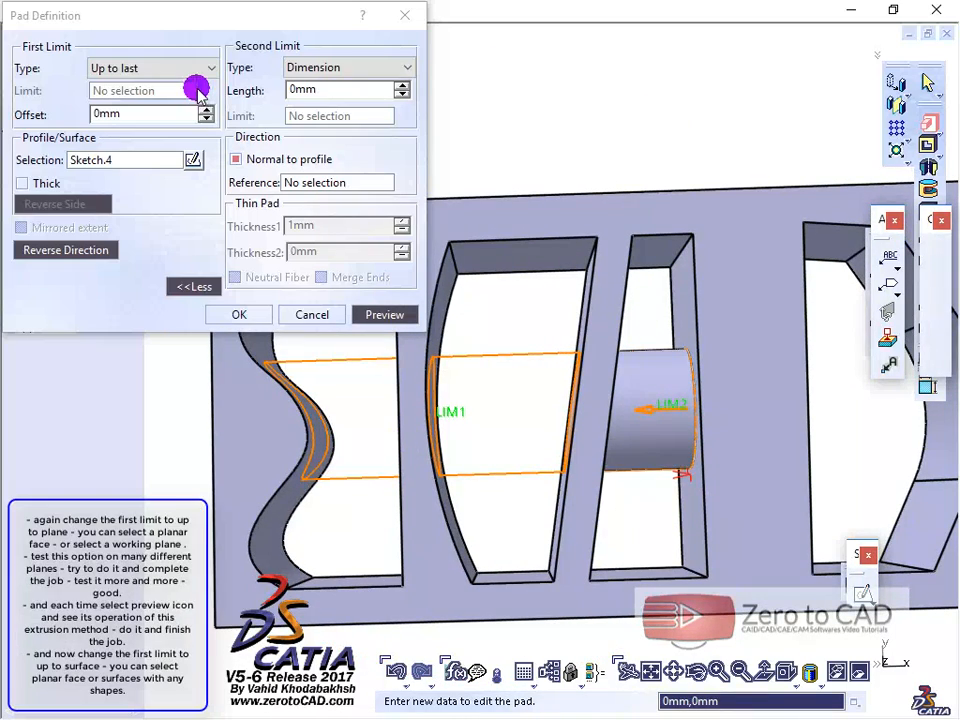
Step: Set the pad's first-limit type to Up to plane, limited by the slanted inner face of the curved-sided slot
{"action": "left_click", "coordinate": [193, 68]}
{"action": "left_click", "coordinate": [193, 68]}
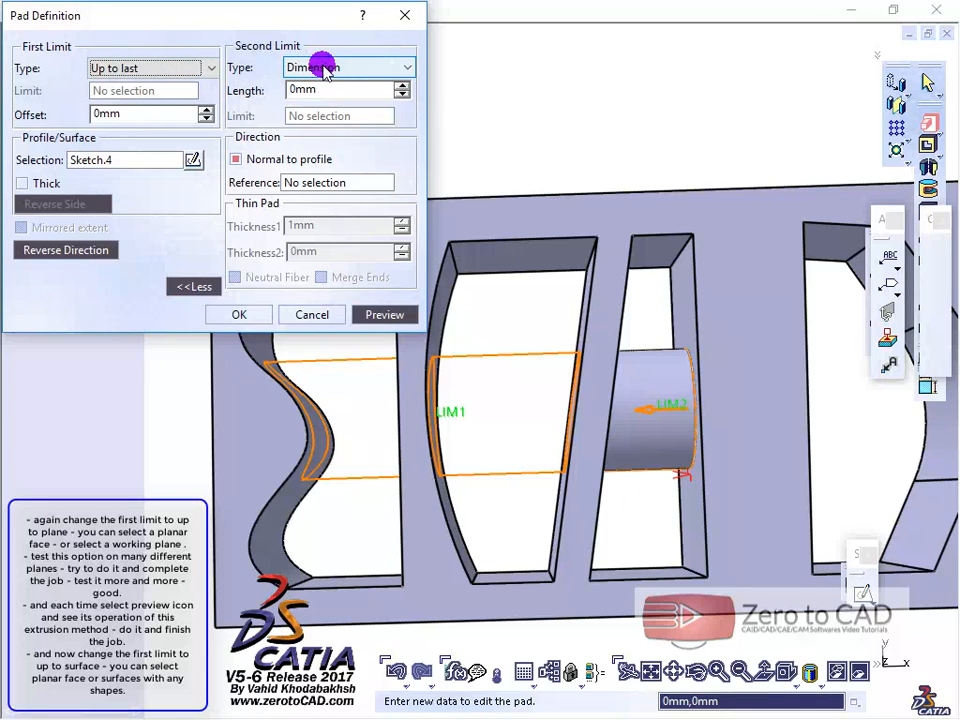
{"action": "left_click", "coordinate": [190, 68]}
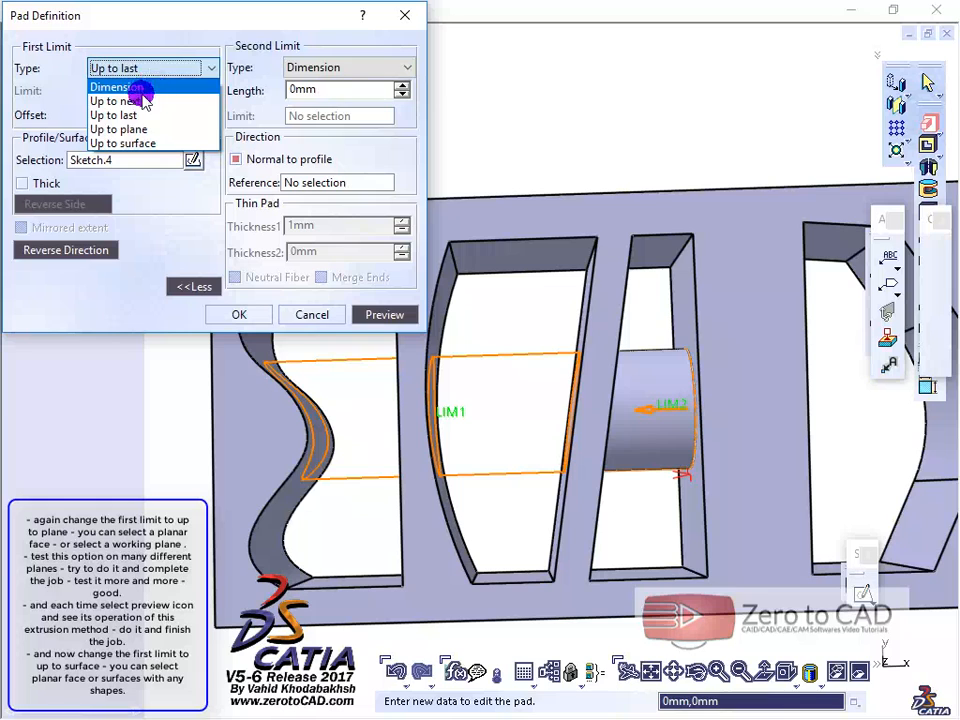
{"action": "left_click", "coordinate": [135, 130]}
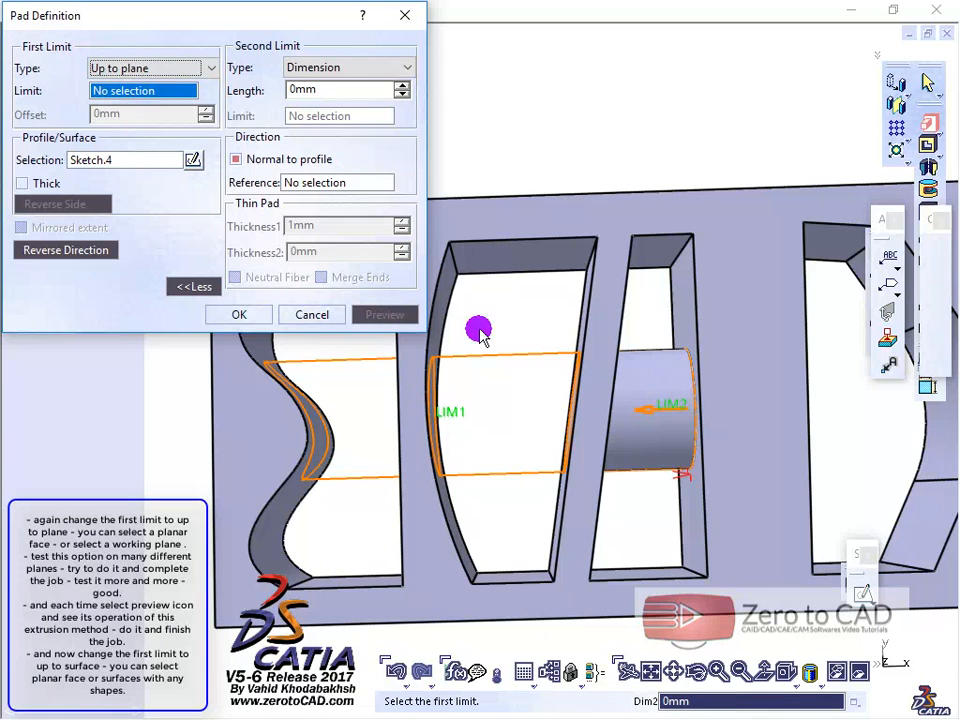
{"action": "middle_click_drag", "start_coordinate": [498, 298], "coordinate": [590, 333]}
{"action": "left_click", "coordinate": [593, 332]}
{"action": "mouse_move", "coordinate": [529, 330]}
{"action": "middle_mouse_down"}
{"action": "mouse_move", "coordinate": [458, 333]}
{"action": "mouse_move", "coordinate": [514, 339]}
{"action": "middle_mouse_up"}
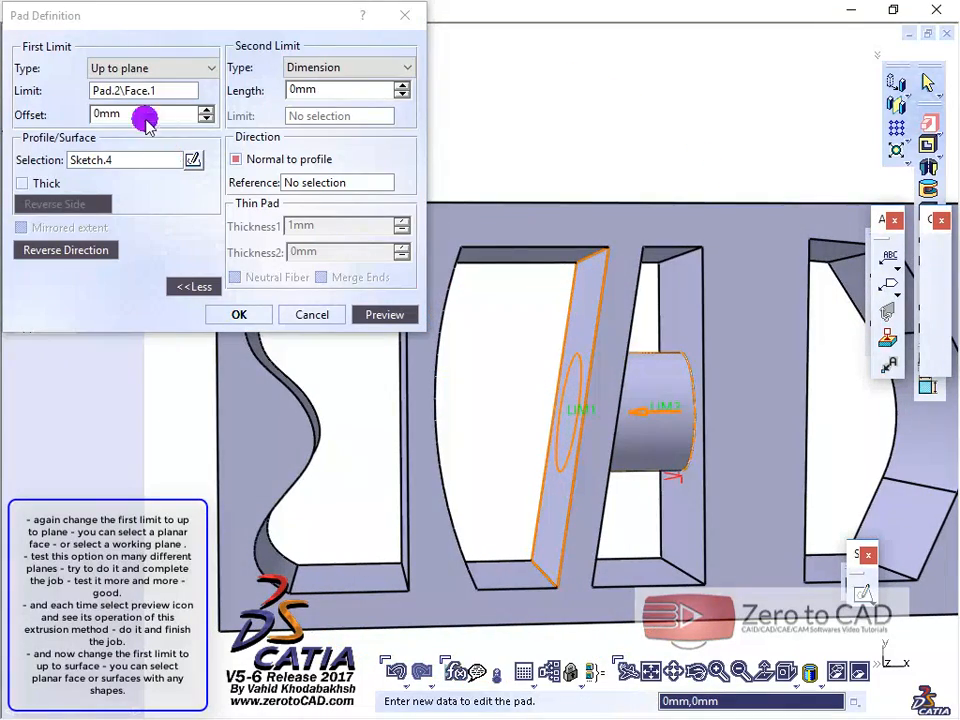
Step: Change the limit to the flat inner face of the wavy-sided slot, set its offset to 4 mm and preview the pad
{"action": "left_click", "coordinate": [120, 90]}
{"action": "middle_click", "coordinate": [420, 396]}
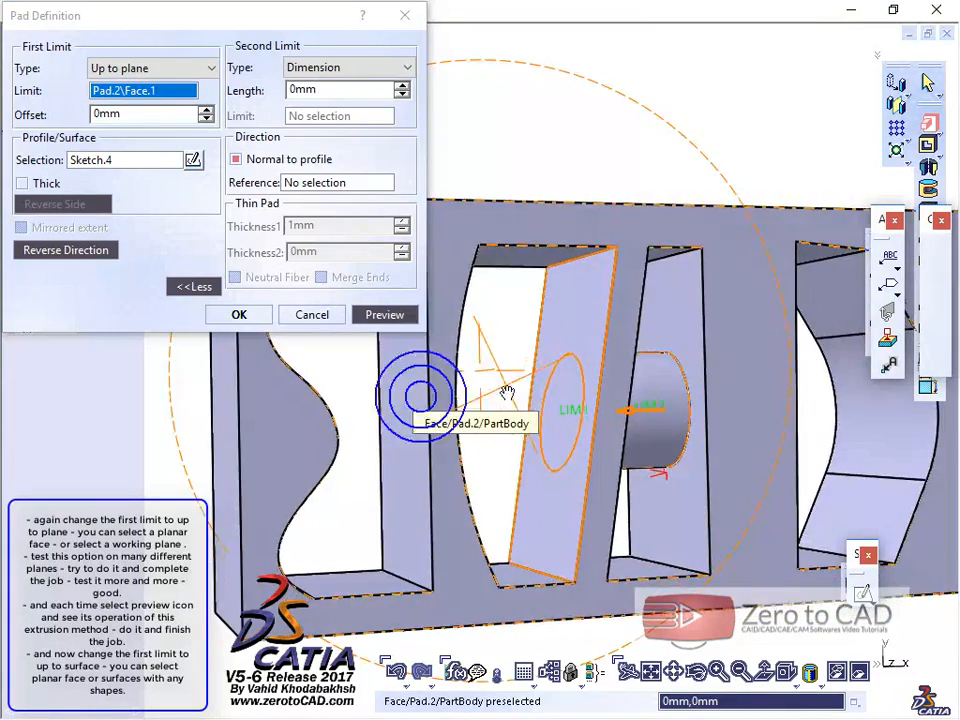
{"action": "left_click", "coordinate": [414, 396]}
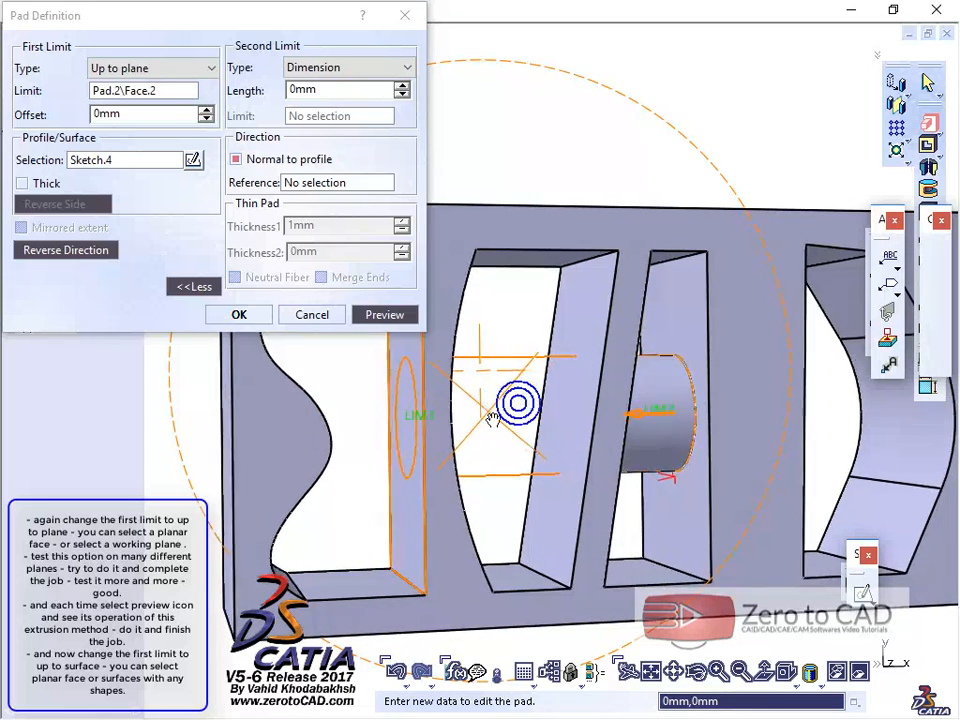
{"action": "left_click", "coordinate": [205, 109]}
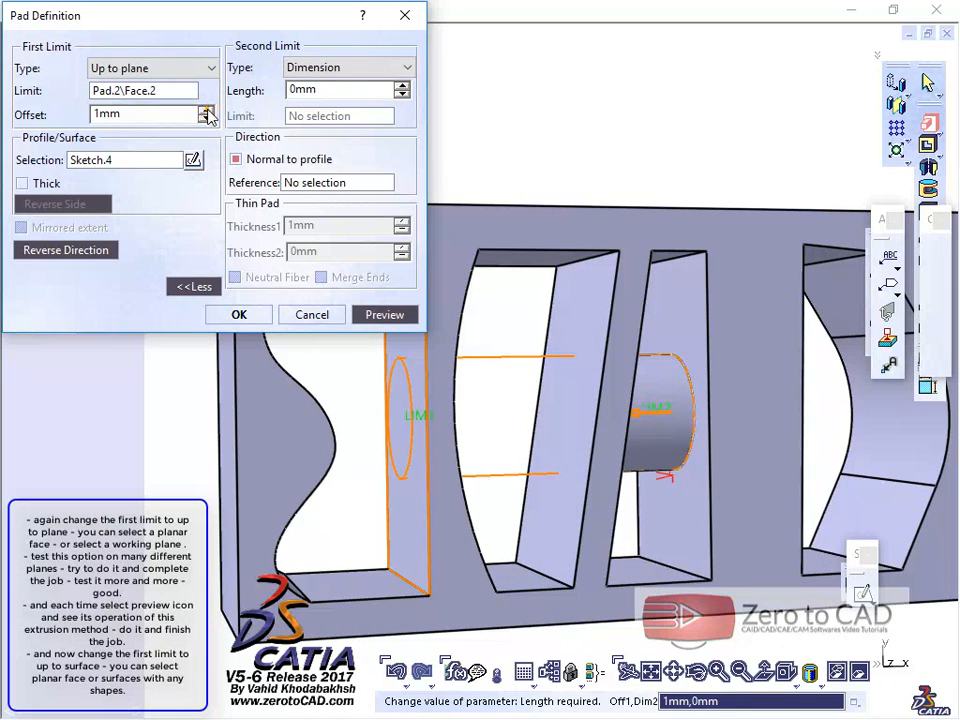
{"action": "left_click", "coordinate": [205, 109]}
{"action": "left_click", "coordinate": [368, 314]}
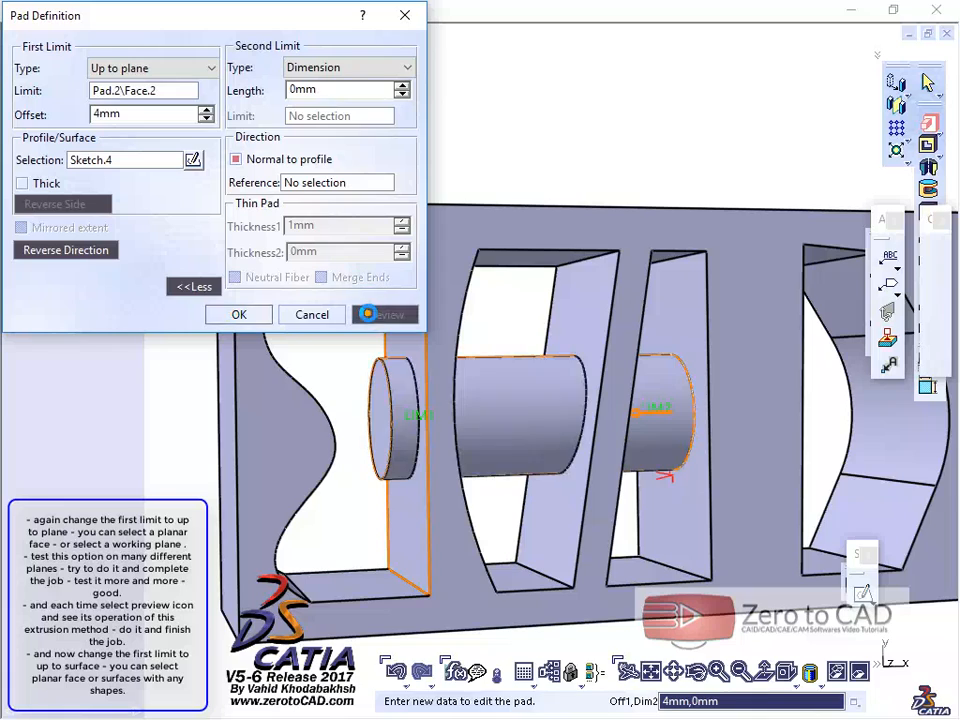
{"action": "mouse_move", "coordinate": [497, 400]}
{"action": "middle_mouse_down"}
{"action": "mouse_move", "coordinate": [456, 388]}
{"action": "mouse_move", "coordinate": [513, 401]}
{"action": "middle_mouse_up"}
Step: Change the plane limit to the block's outer end face beside the wavy-sided slot and preview the pad
{"action": "left_click", "coordinate": [115, 89]}
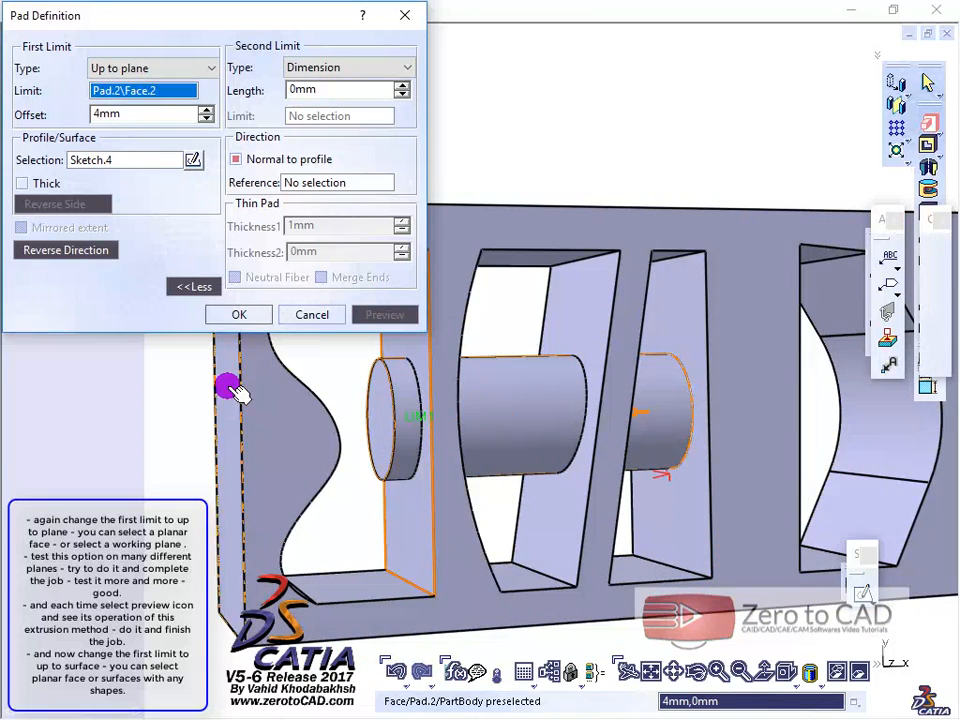
{"action": "left_click", "coordinate": [228, 388]}
{"action": "left_click", "coordinate": [388, 316]}
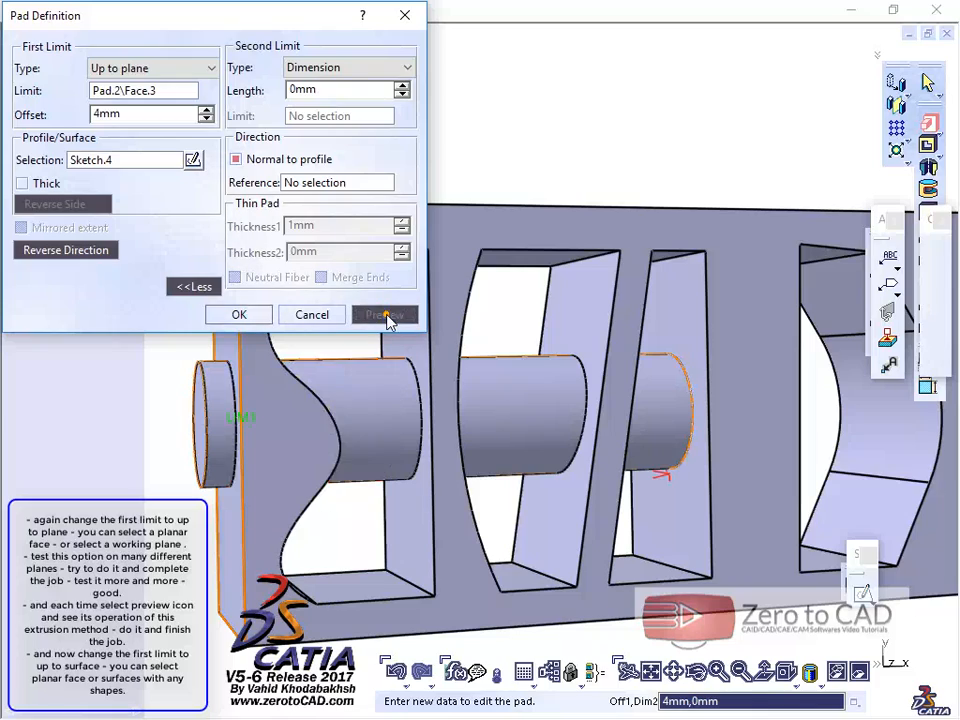
{"action": "middle_click_drag", "start_coordinate": [480, 452], "coordinate": [449, 431]}
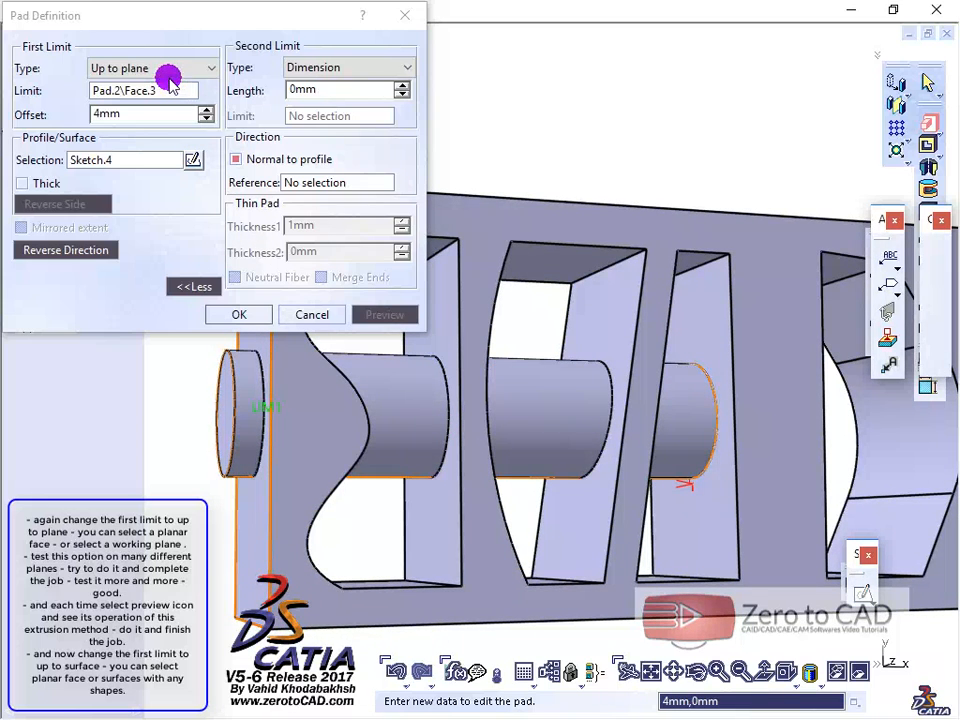
Step: Set the first-limit type to Up to surface, pick the slanted face opposite the sketched circle and preview the pad
{"action": "left_click", "coordinate": [156, 70]}
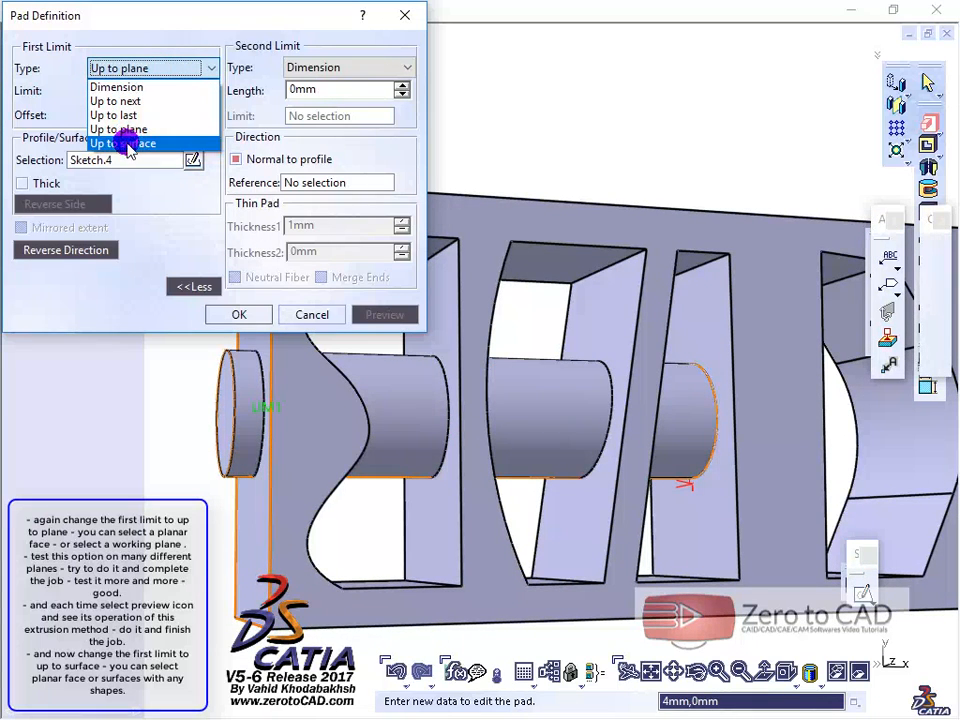
{"action": "left_click", "coordinate": [165, 145]}
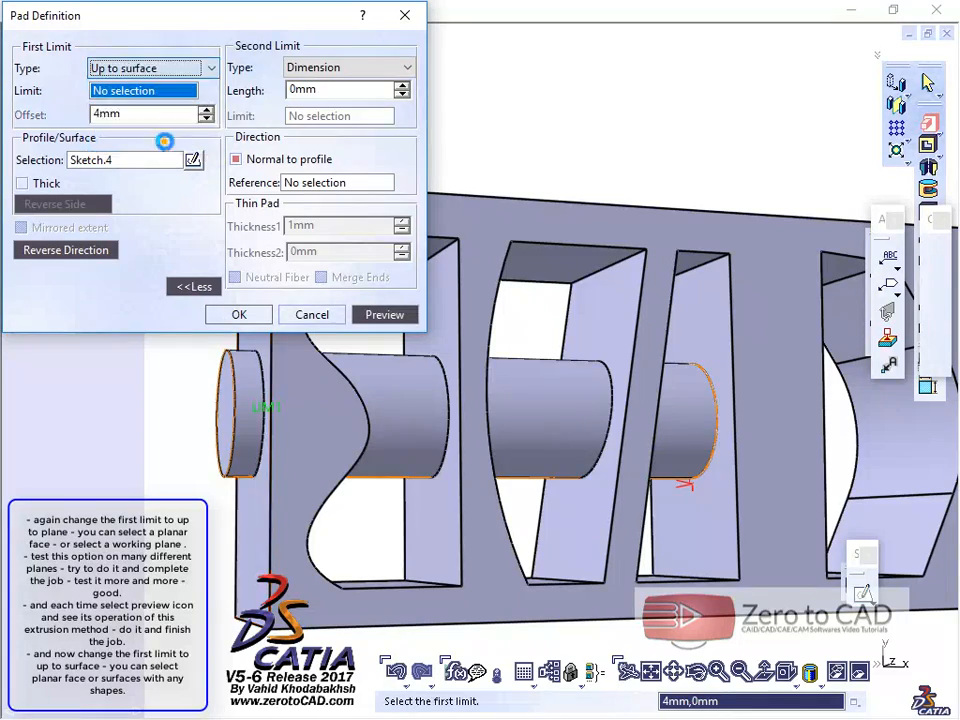
{"action": "middle_click_drag", "start_coordinate": [390, 326], "coordinate": [280, 358]}
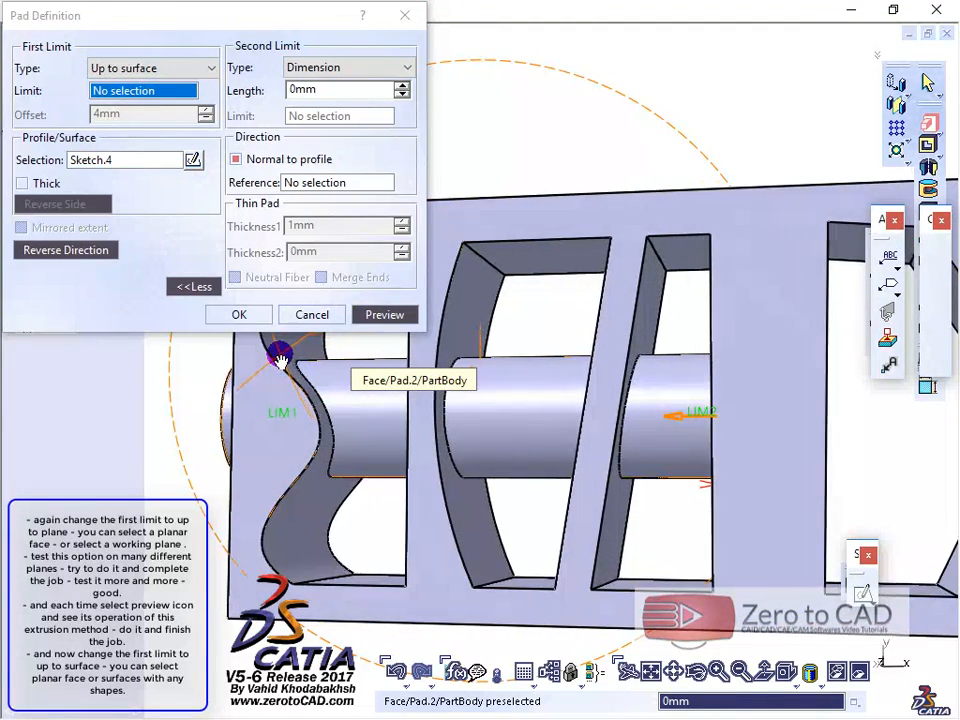
{"action": "left_click", "coordinate": [652, 330]}
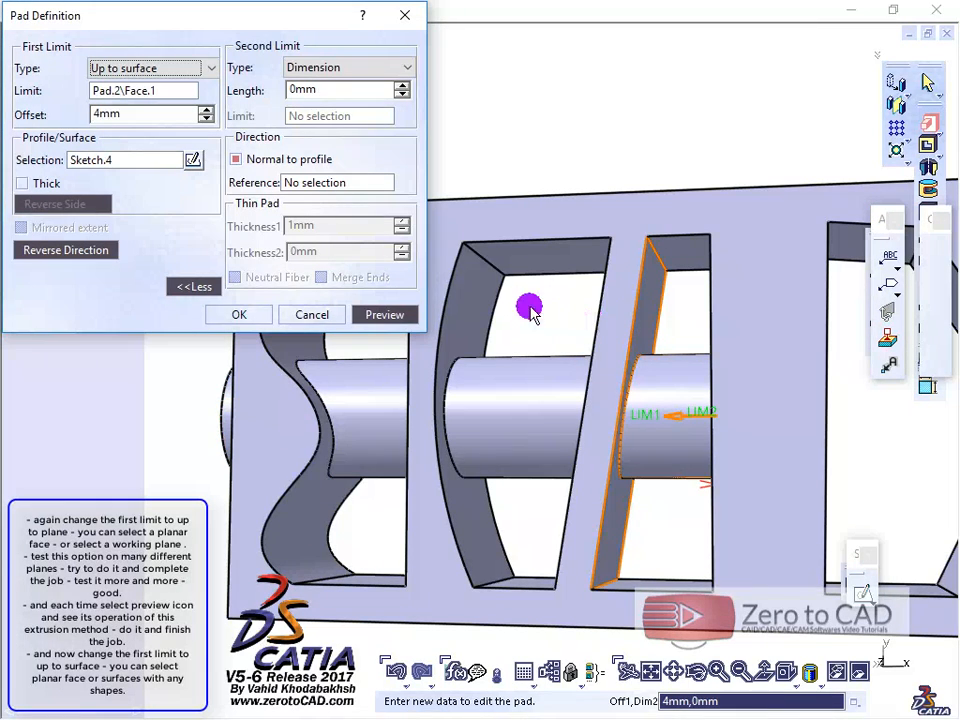
{"action": "left_click", "coordinate": [386, 314]}
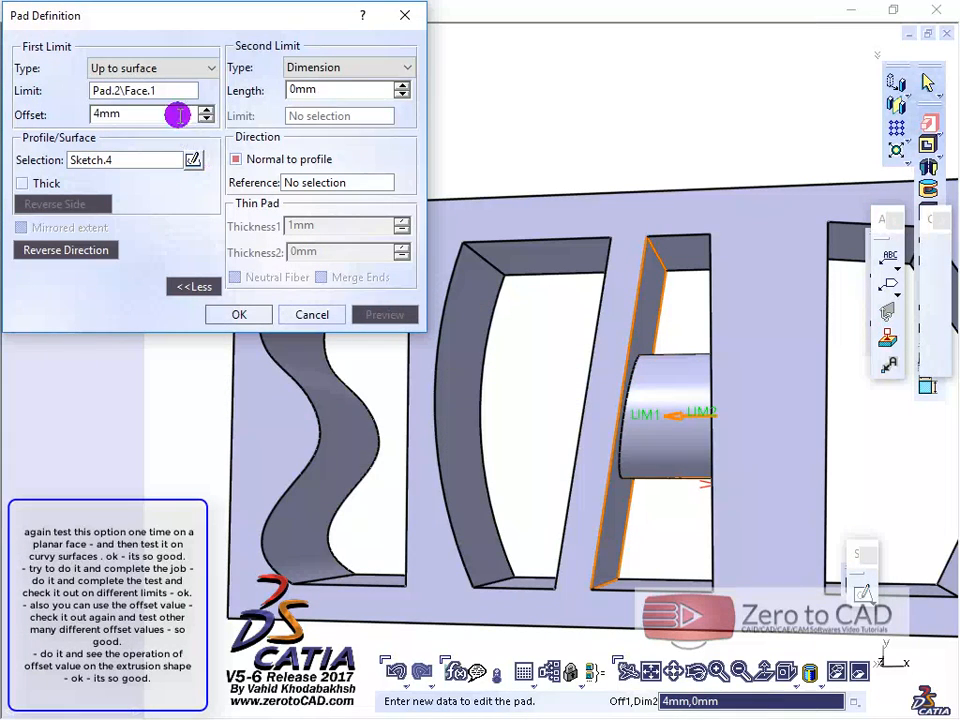
Step: Change the surface limit to the curved inner face of the neighbouring slot, then preview and inspect the extrusion
{"action": "left_click", "coordinate": [122, 92]}
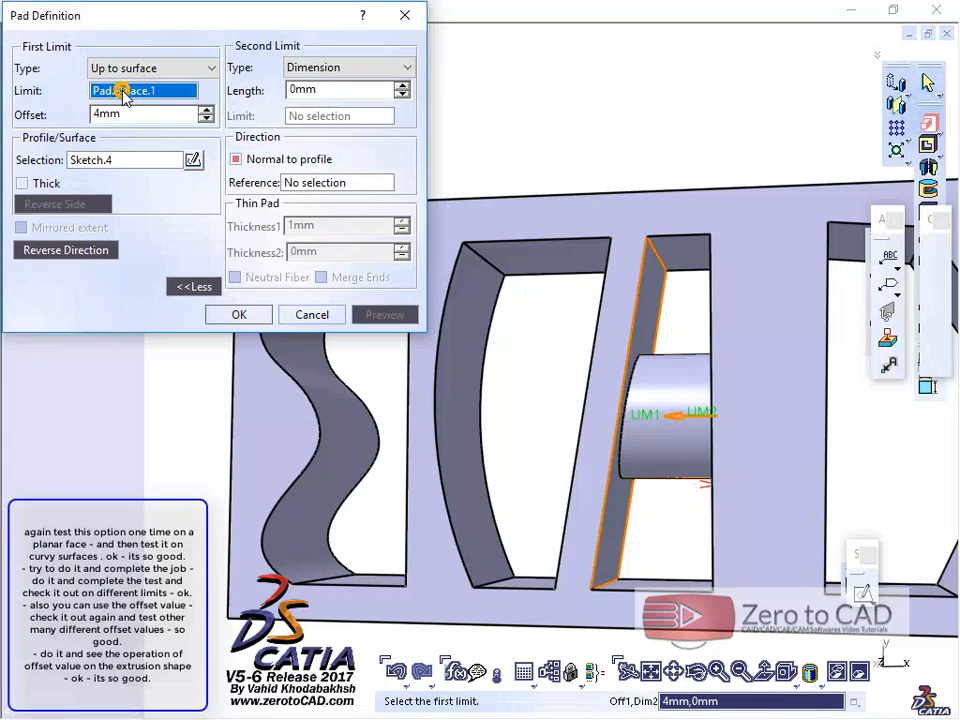
{"action": "left_click", "coordinate": [454, 359]}
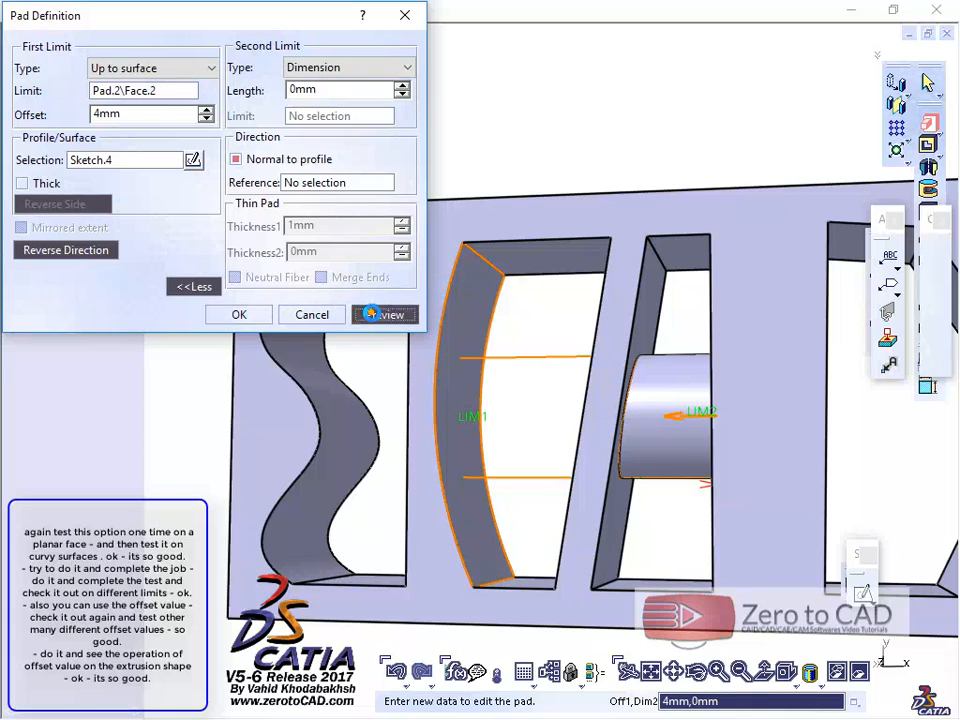
{"action": "left_click", "coordinate": [372, 314]}
{"action": "middle_click_drag", "start_coordinate": [488, 391], "coordinate": [574, 394]}
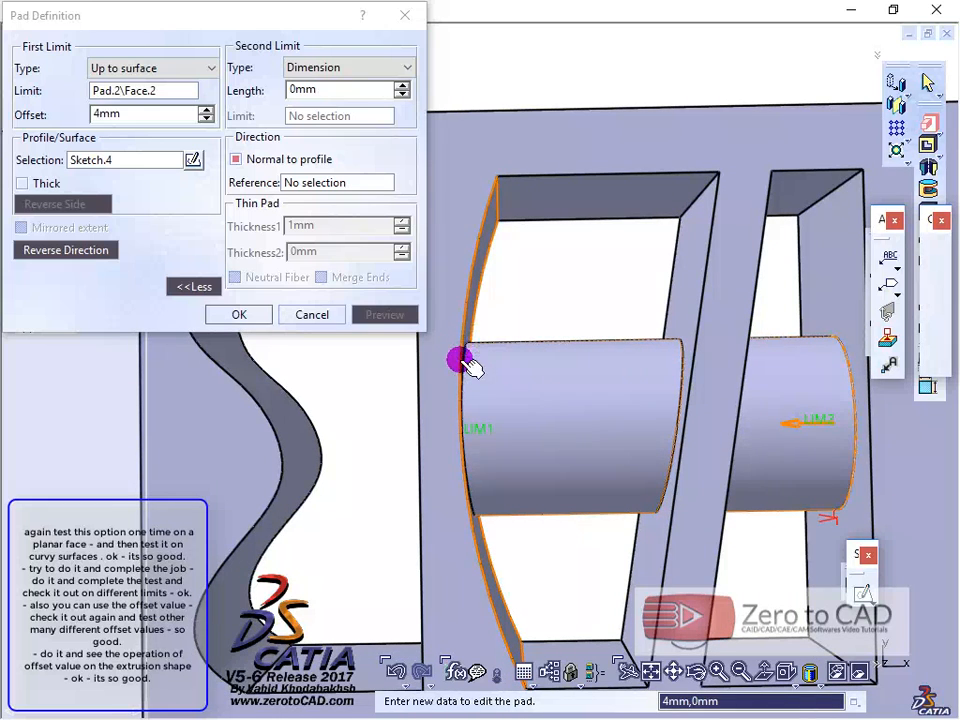
{"action": "middle_click_drag", "start_coordinate": [468, 400], "coordinate": [476, 429]}
Step: Change the surface limit to the wavy inner face of the end slot, then preview and inspect the trimmed end
{"action": "left_click", "coordinate": [173, 114]}
{"action": "left_click", "coordinate": [125, 90]}
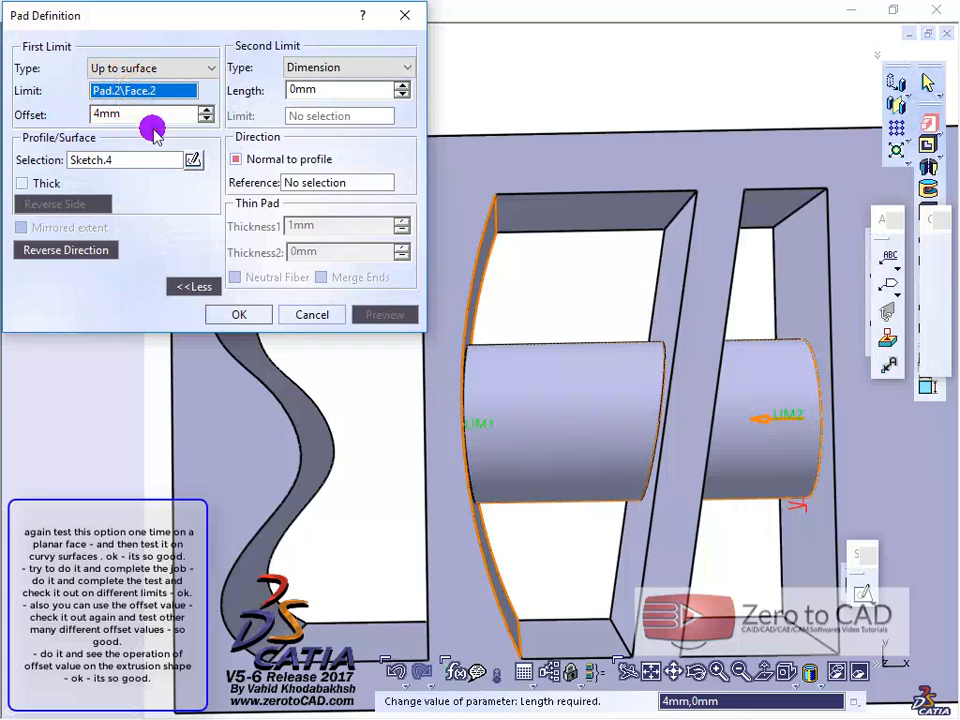
{"action": "left_click", "coordinate": [314, 420]}
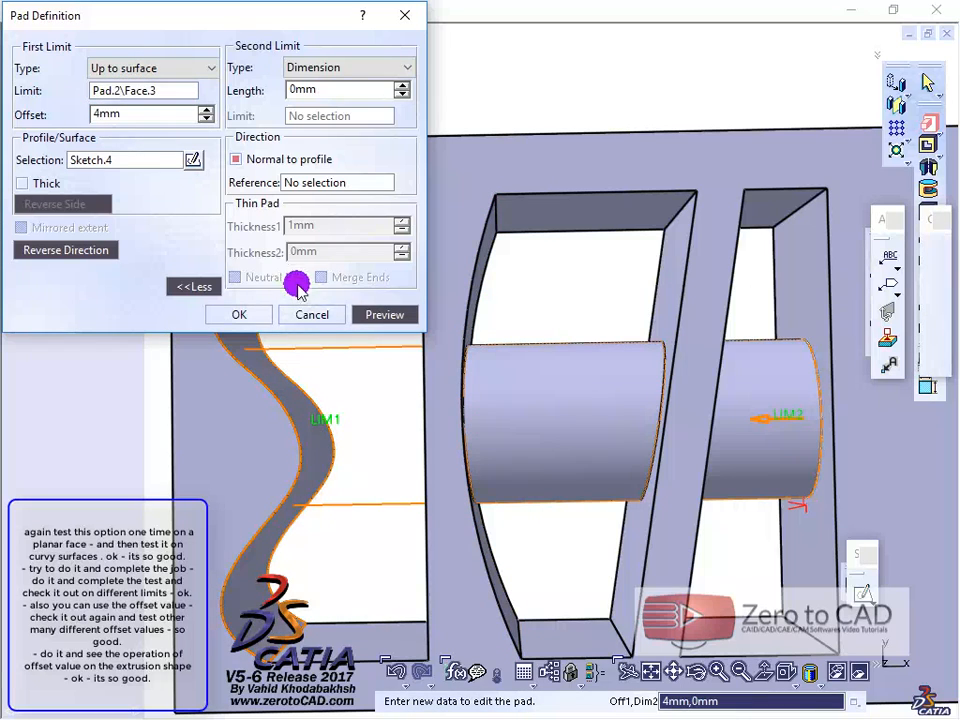
{"action": "left_click", "coordinate": [372, 314]}
{"action": "middle_click_drag", "start_coordinate": [364, 418], "coordinate": [381, 392]}
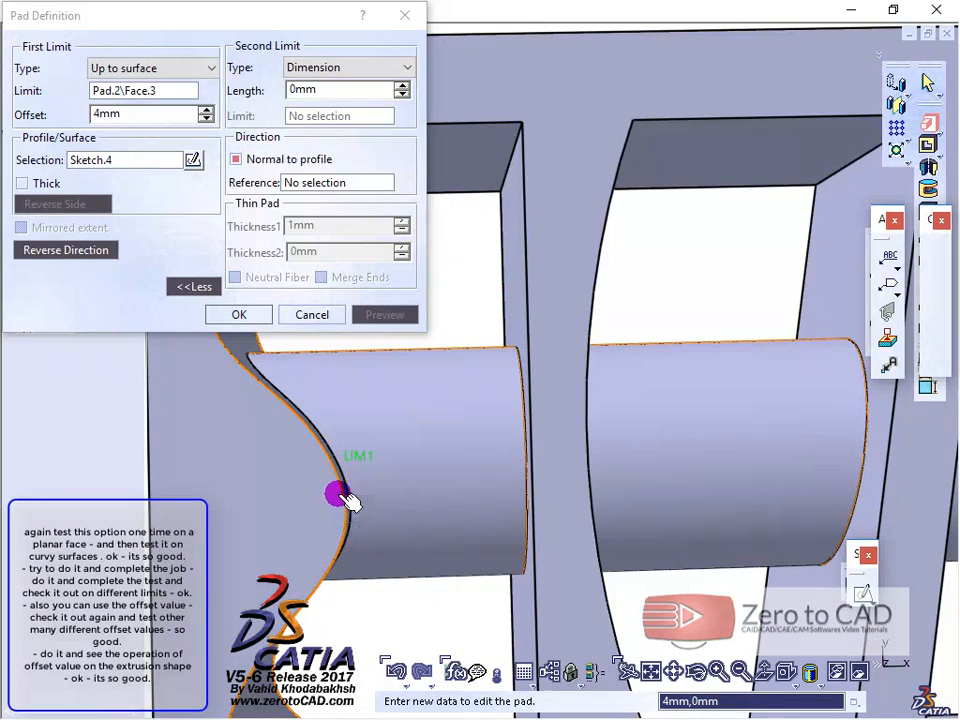
{"action": "middle_click_drag", "start_coordinate": [343, 422], "coordinate": [343, 476]}
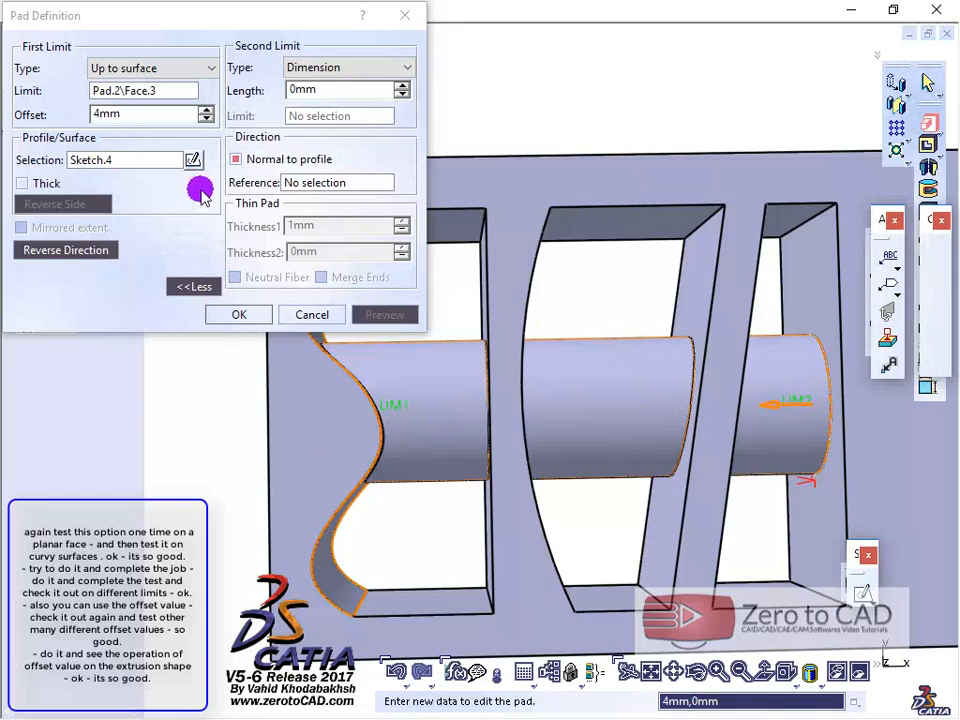
Step: Reduce the first-limit offset from the wavy face to -4 mm, then preview and inspect the shortened pad
{"action": "left_click", "coordinate": [205, 118]}
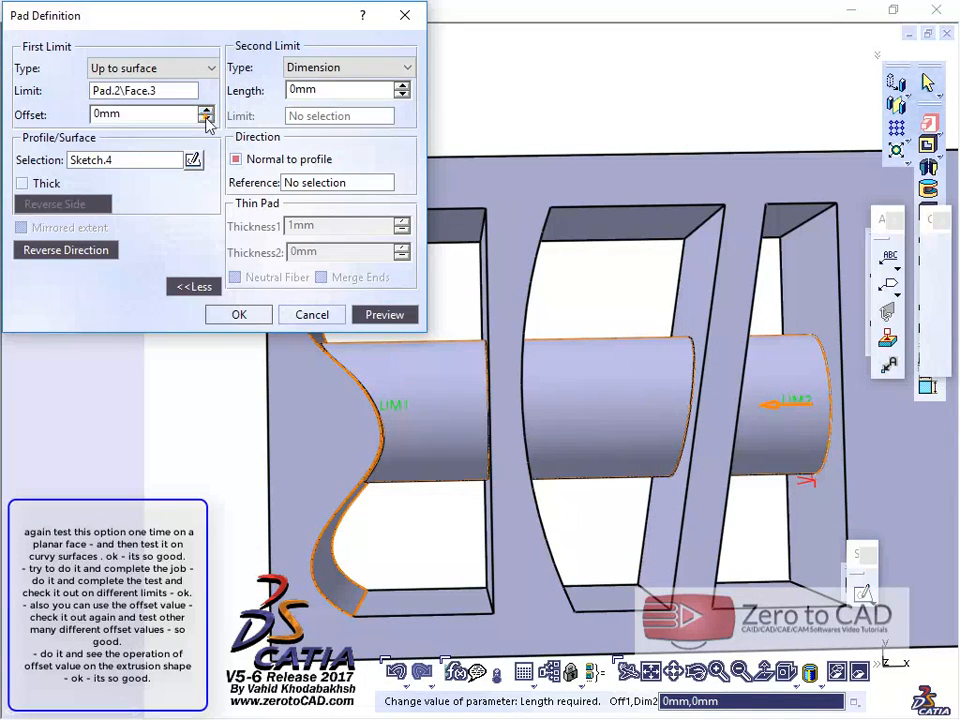
{"action": "left_click", "coordinate": [390, 315]}
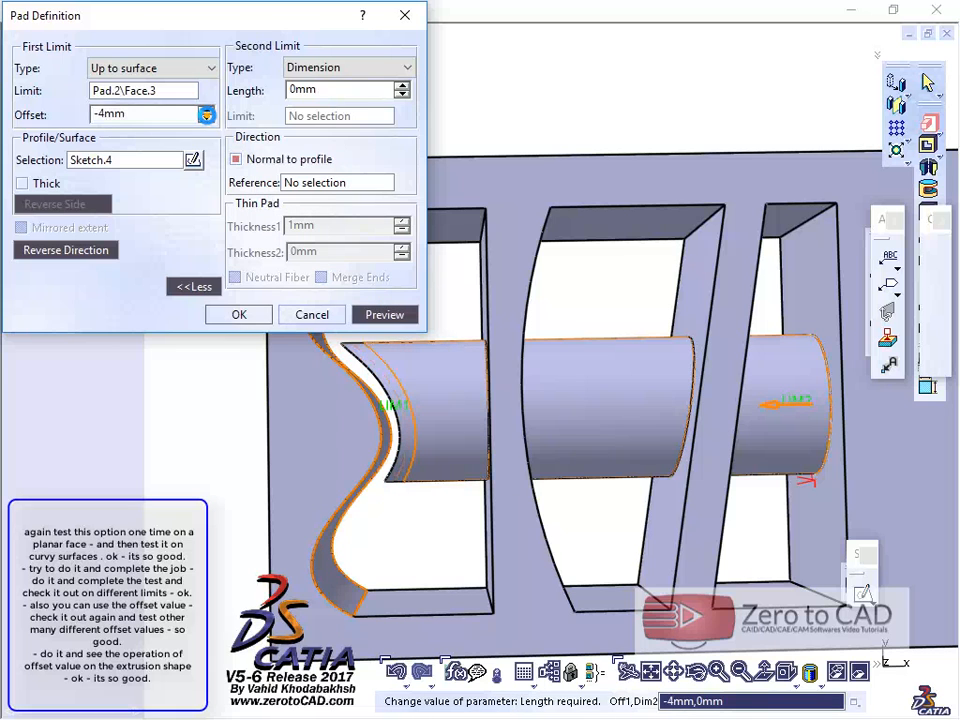
{"action": "left_click", "coordinate": [380, 314]}
{"action": "middle_click_drag", "start_coordinate": [491, 422], "coordinate": [468, 437]}
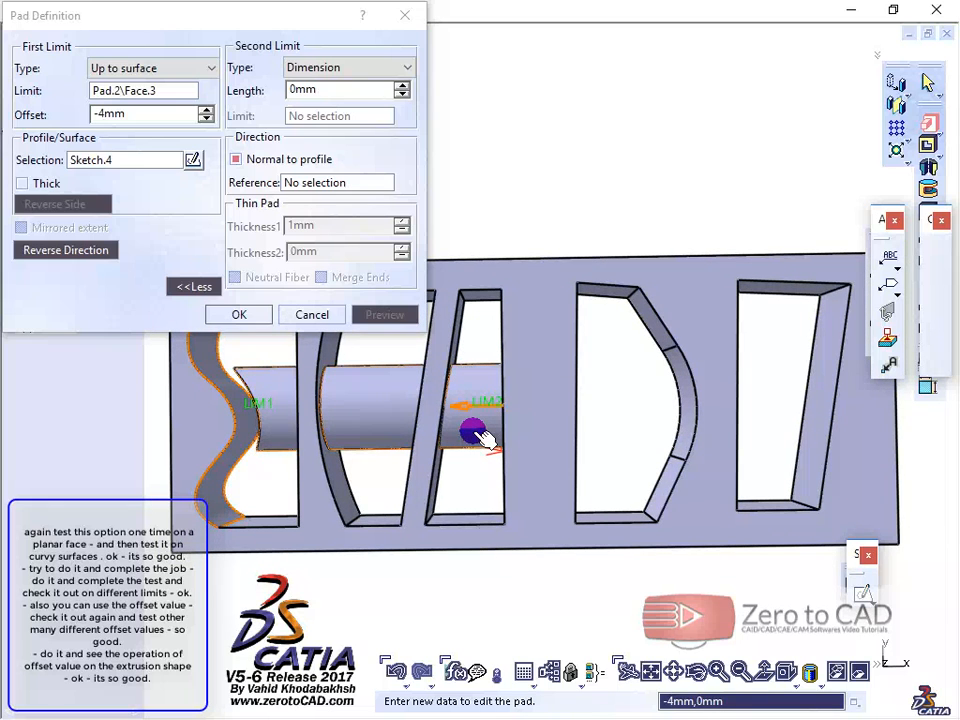
{"action": "middle_click_drag", "start_coordinate": [495, 428], "coordinate": [634, 401]}
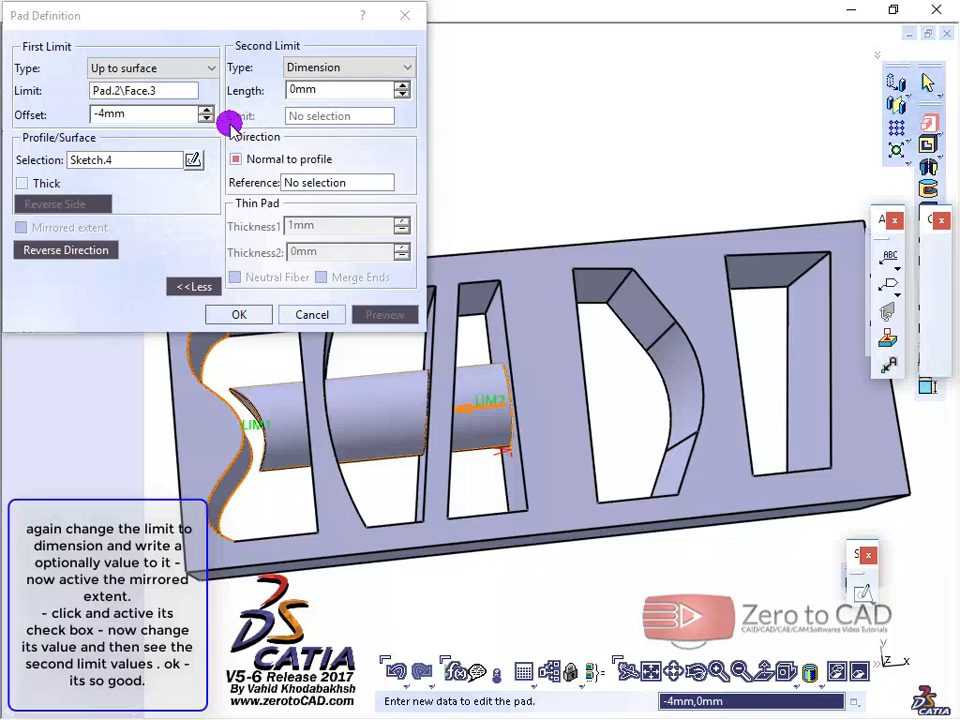
Step: Return the first-limit type to Dimension with a length of 38 mm, preview the pad and enable Mirrored extent
{"action": "left_click", "coordinate": [148, 70]}
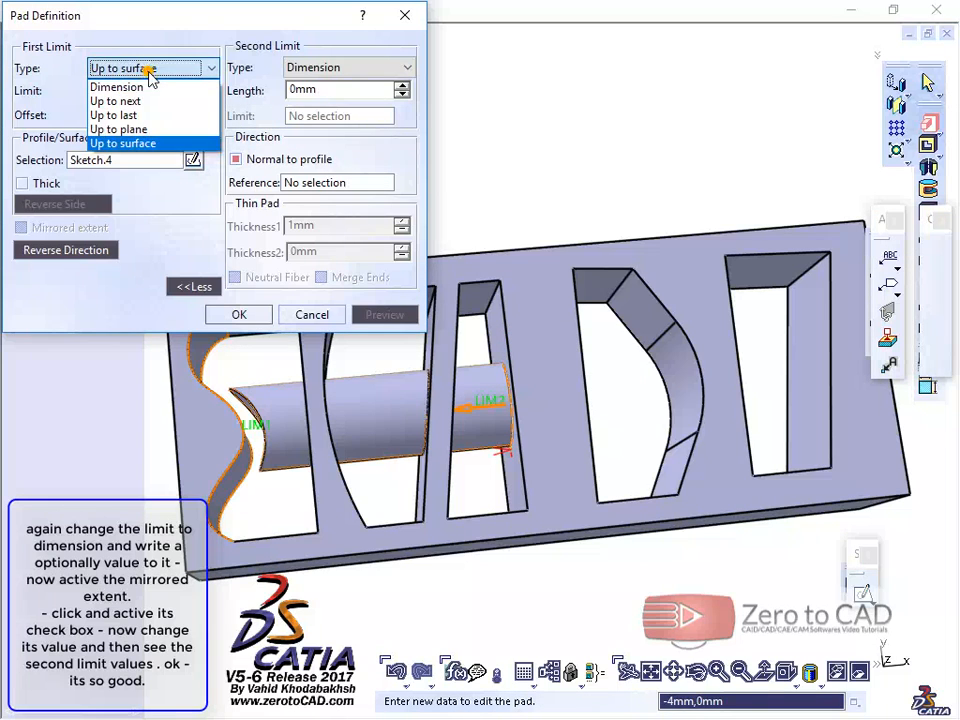
{"action": "left_click", "coordinate": [133, 87]}
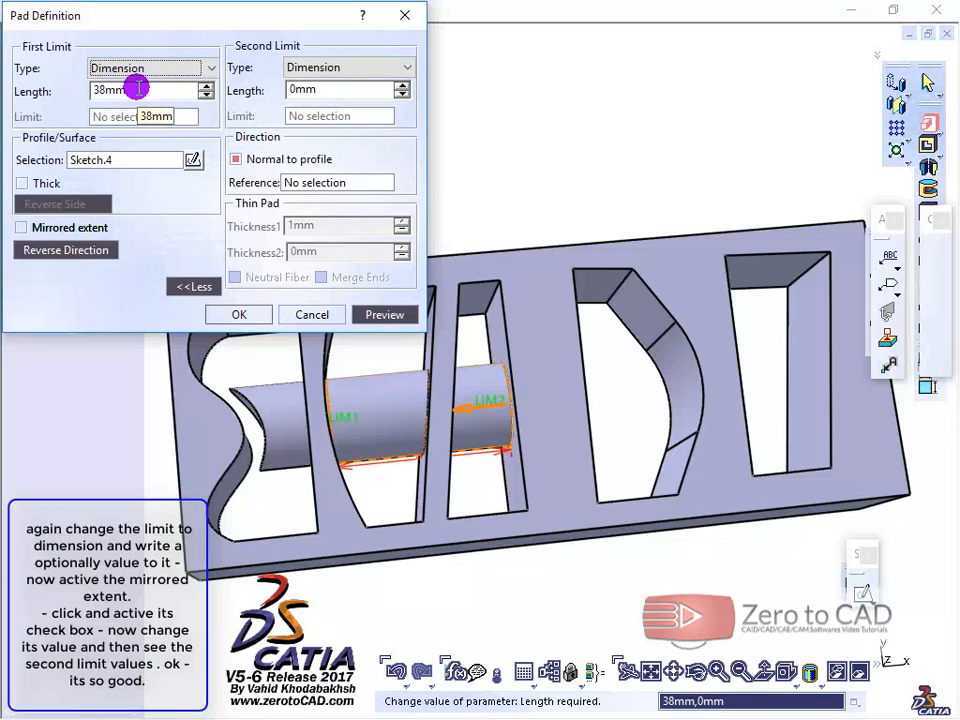
{"action": "left_click", "coordinate": [370, 316]}
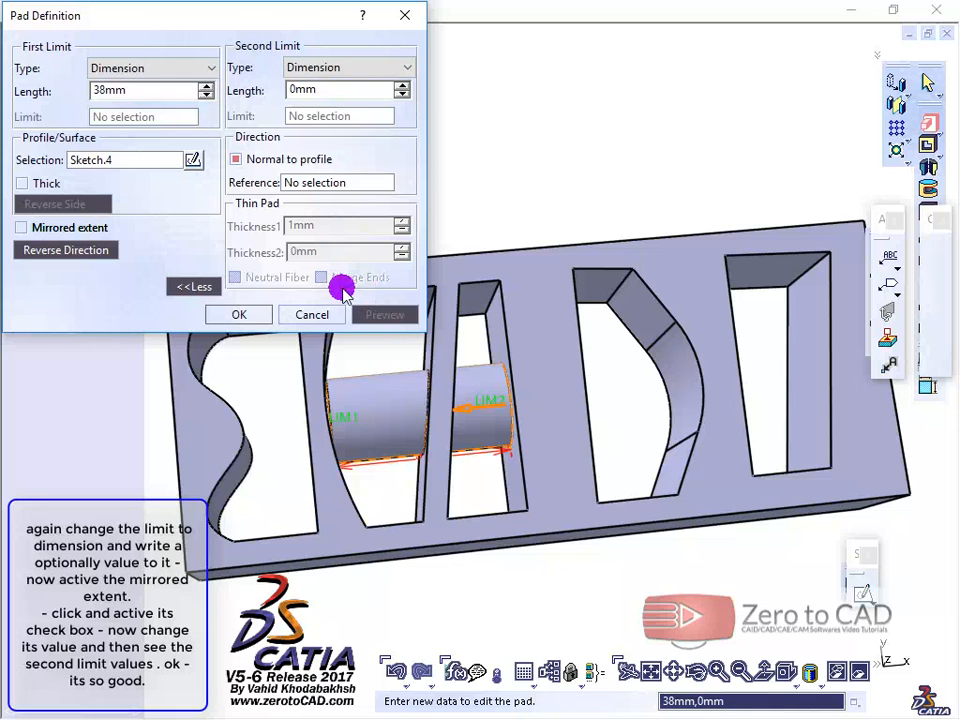
{"action": "left_click", "coordinate": [22, 227]}
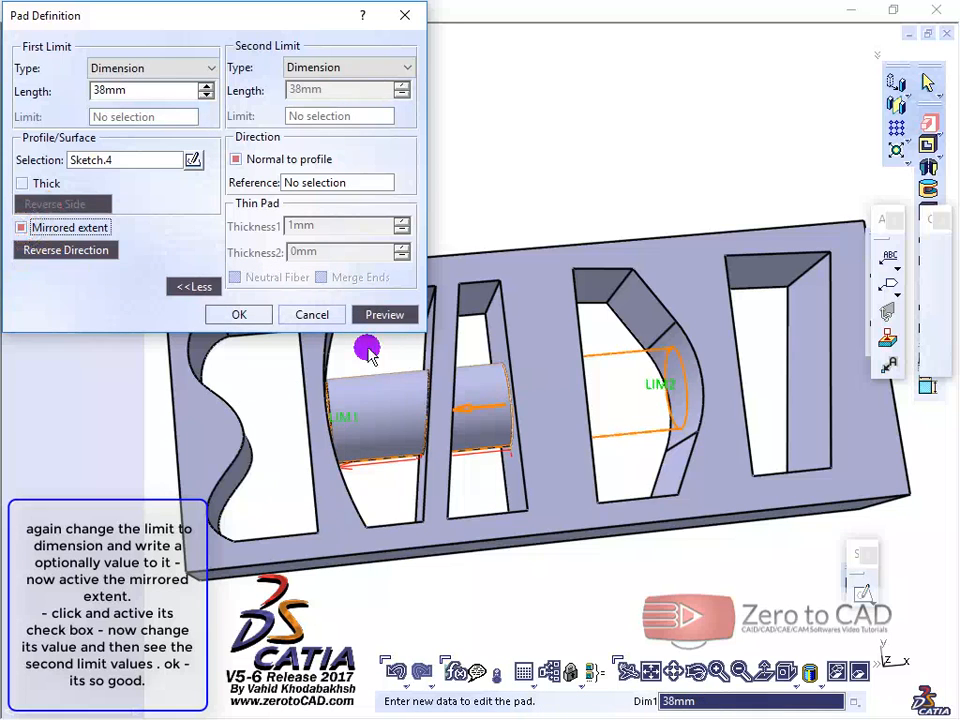
Step: Increase the mirrored pad's first-limit length to 53 mm and compare how both limits extend
{"action": "middle_click_drag", "start_coordinate": [364, 349], "coordinate": [350, 418]}
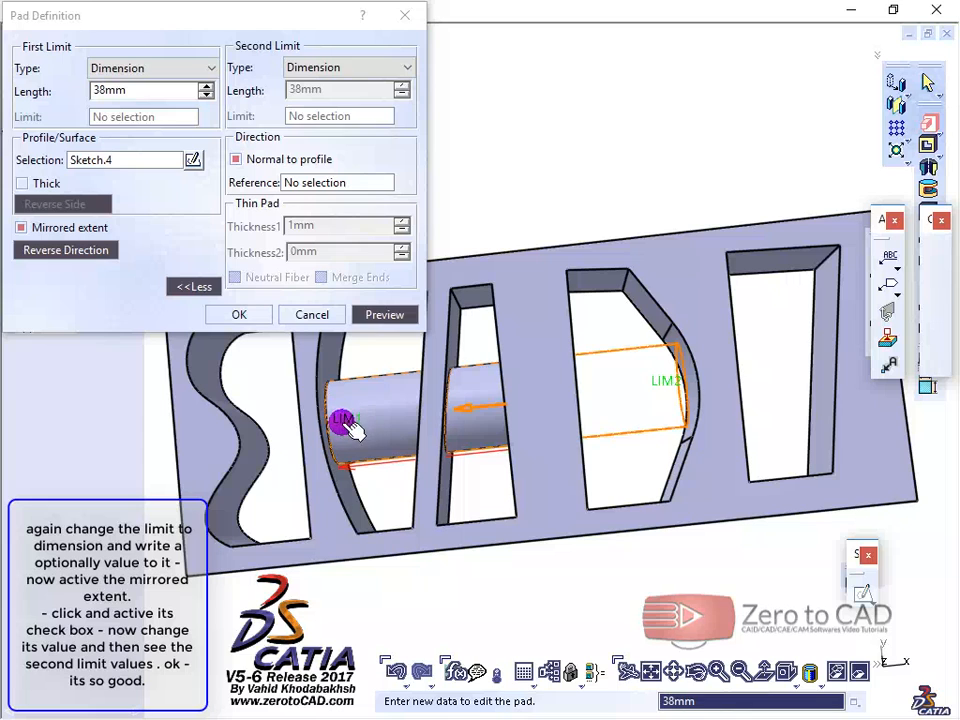
{"action": "left_click", "coordinate": [205, 86]}
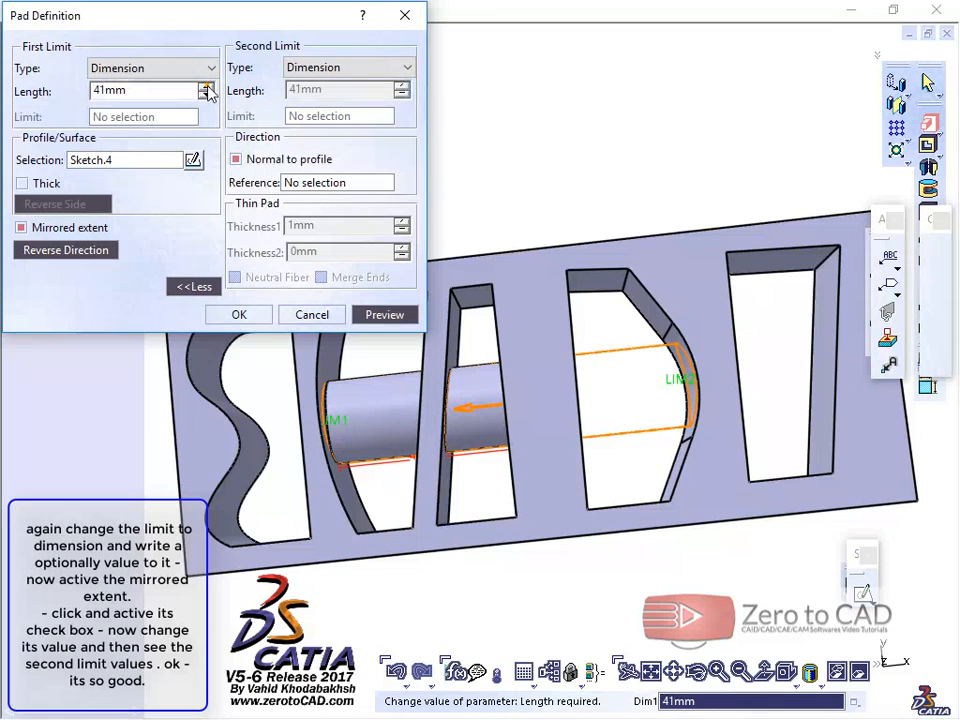
{"action": "left_click", "coordinate": [205, 87]}
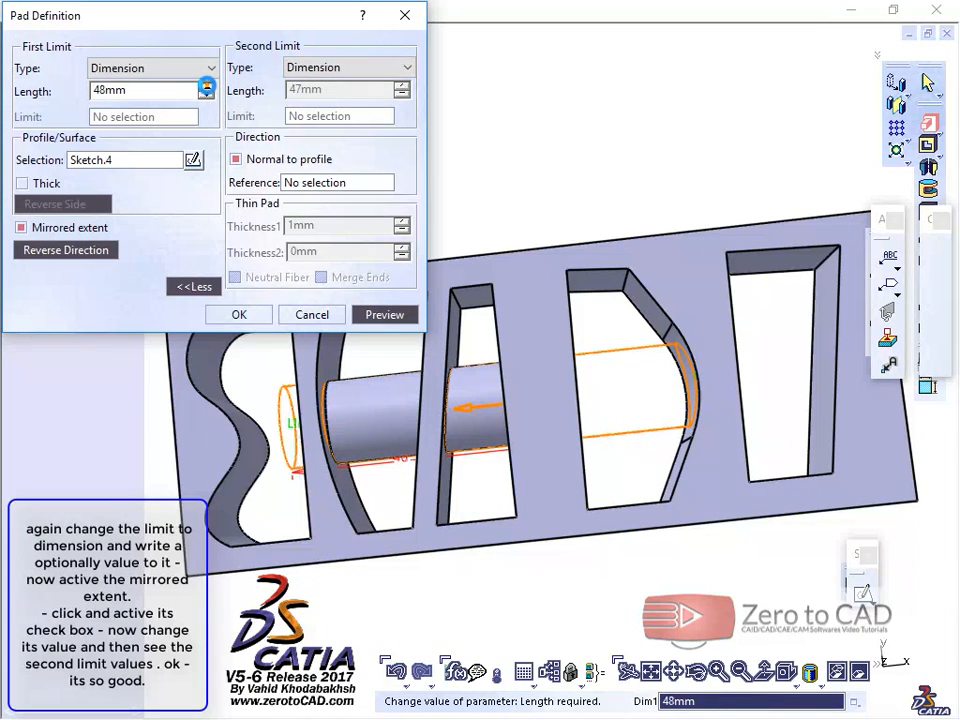
{"action": "left_click", "coordinate": [205, 87]}
{"action": "left_click", "coordinate": [205, 87]}
{"action": "left_click", "coordinate": [205, 87]}
{"action": "left_click", "coordinate": [205, 87]}
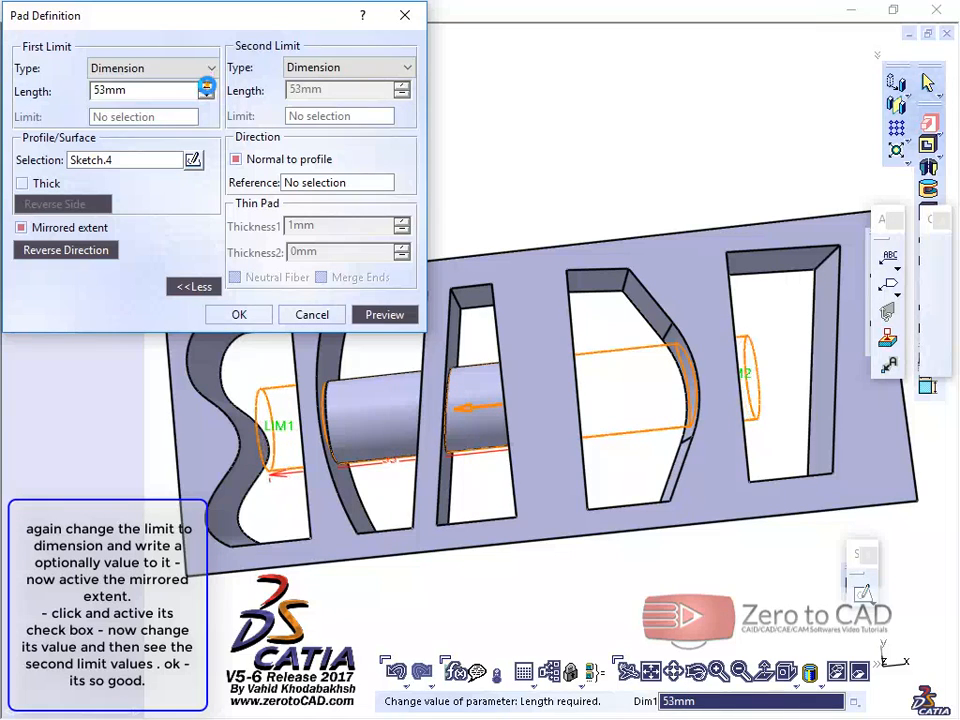
Step: Shorten the mirrored pad to a first-limit length of 51 mm and preview it through the slots
{"action": "left_click", "coordinate": [255, 273]}
{"action": "left_click_drag", "start_coordinate": [275, 425], "coordinate": [395, 405]}
{"action": "mouse_move", "coordinate": [299, 420]}
{"action": "left_mouse_down"}
{"action": "mouse_move", "coordinate": [210, 435]}
{"action": "mouse_move", "coordinate": [283, 429]}
{"action": "left_mouse_up"}
{"action": "left_click", "coordinate": [387, 316]}
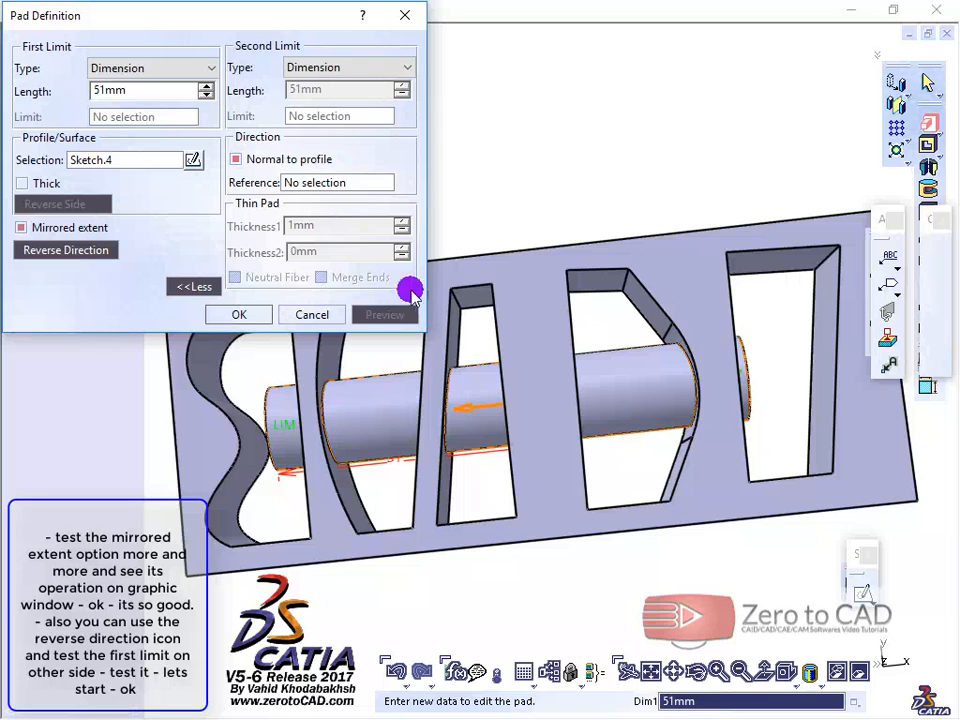
Step: Set the first-limit length to 52 mm and preview the pad with Mirrored extent disabled
{"action": "left_click", "coordinate": [205, 86]}
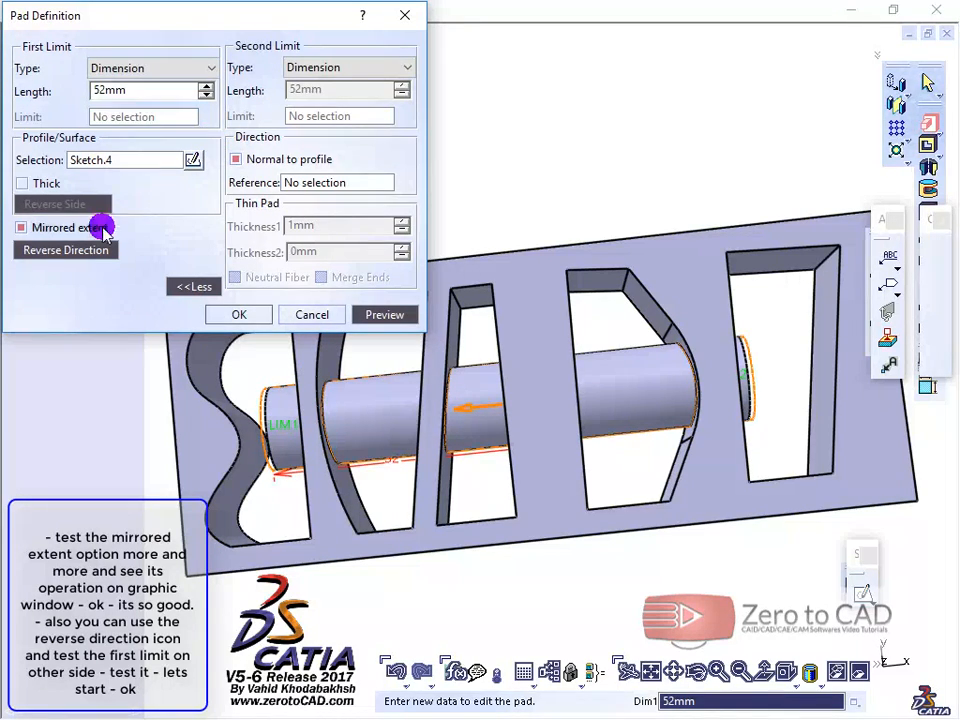
{"action": "left_click", "coordinate": [22, 228]}
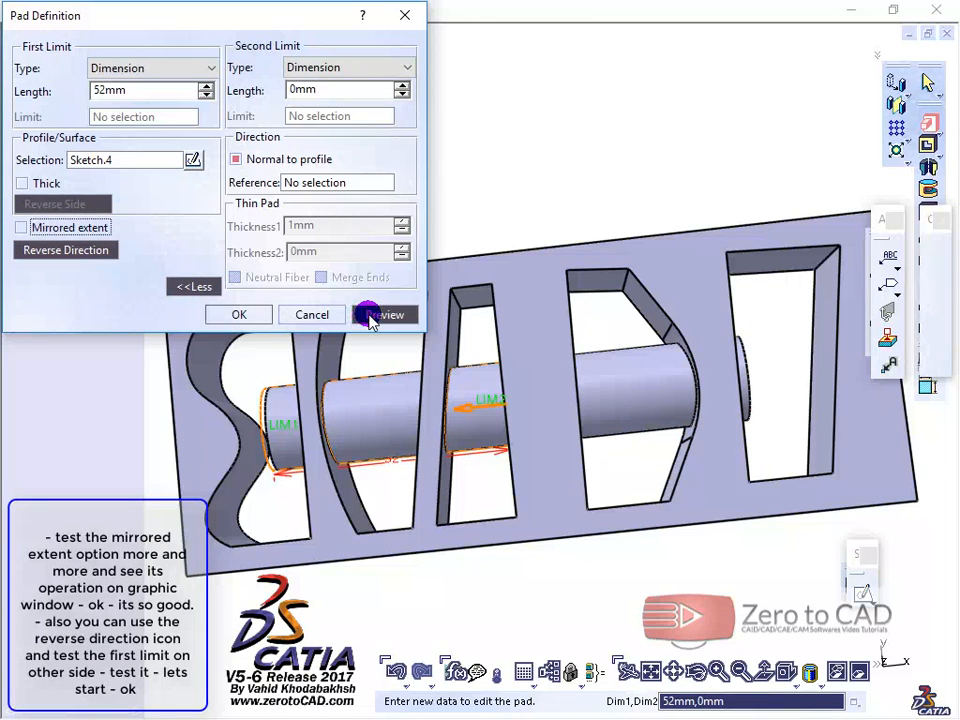
{"action": "left_click", "coordinate": [370, 316]}
Step: Reverse the pad direction, limit it up to the D-shaped slot's curved inner surface, then preview and inspect the trimmed end
{"action": "left_click", "coordinate": [66, 250]}
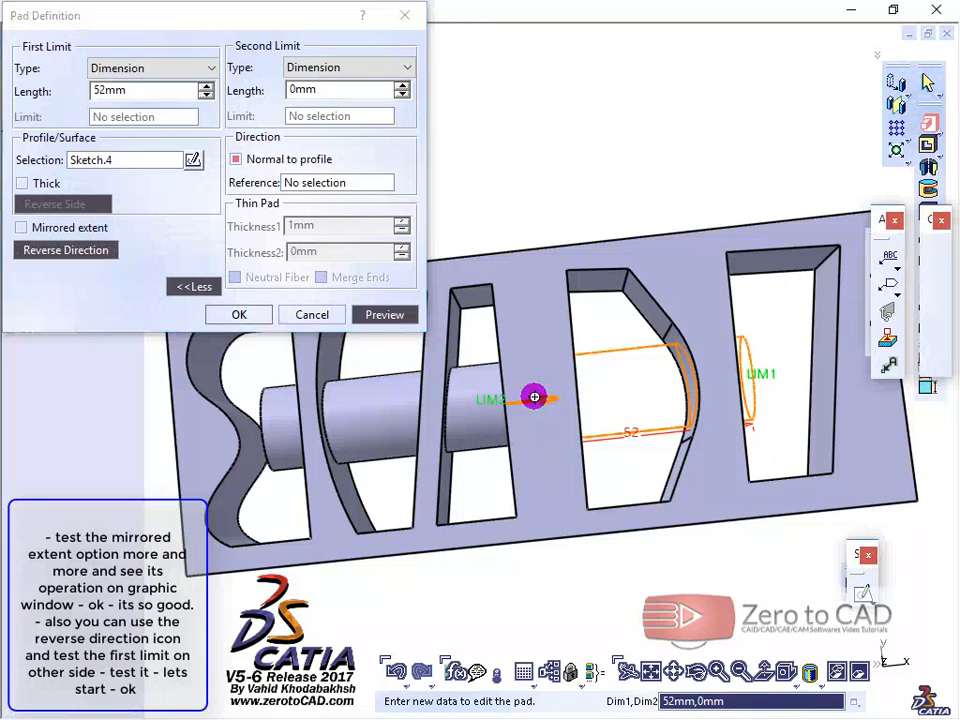
{"action": "middle_click_drag", "start_coordinate": [536, 394], "coordinate": [534, 235]}
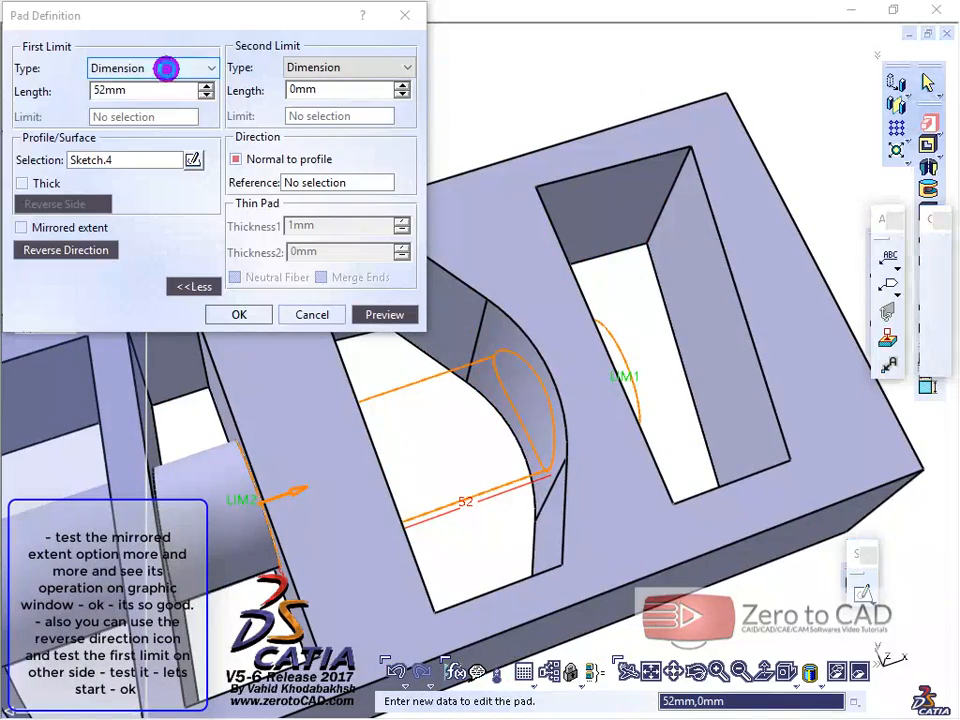
{"action": "left_click", "coordinate": [160, 67]}
{"action": "left_click", "coordinate": [131, 141]}
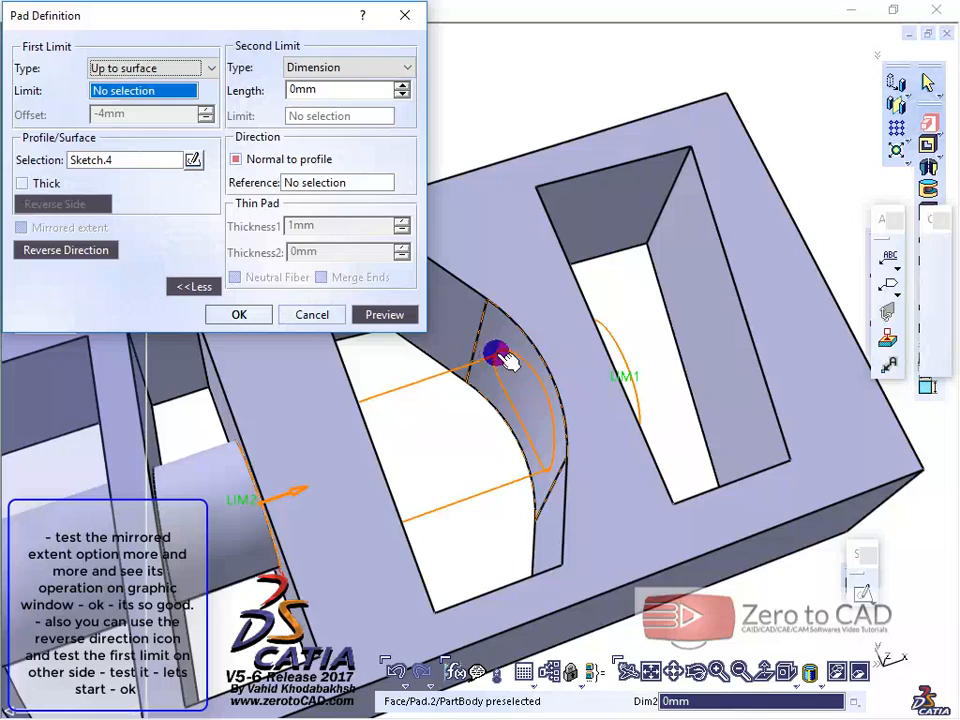
{"action": "left_click", "coordinate": [500, 338]}
{"action": "left_click", "coordinate": [400, 314]}
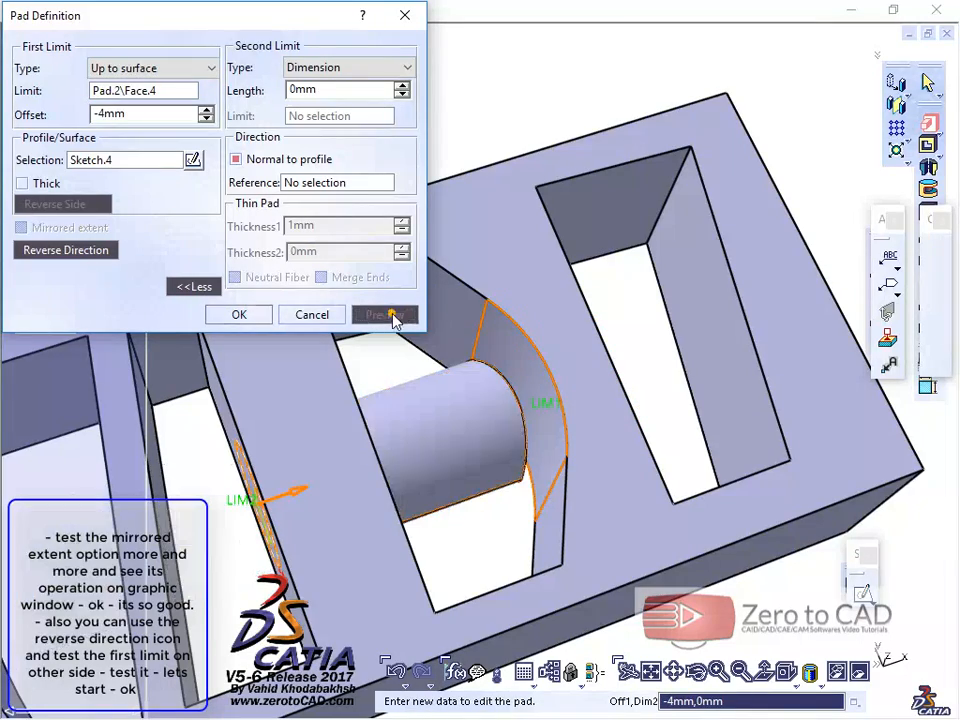
{"action": "middle_click_drag", "start_coordinate": [557, 322], "coordinate": [527, 193]}
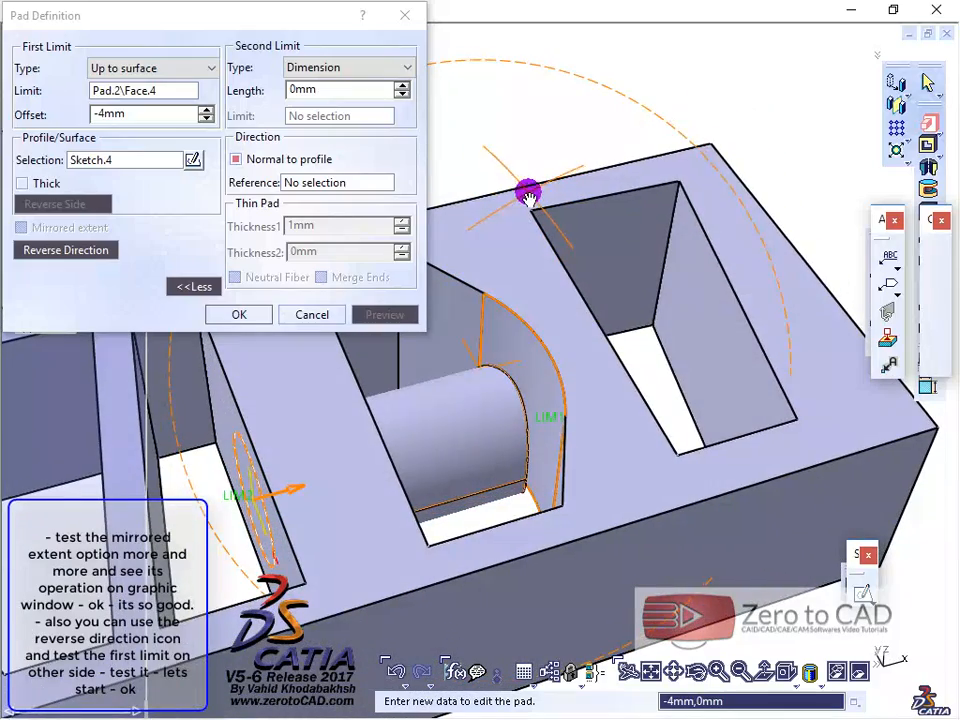
{"action": "middle_click_drag", "start_coordinate": [318, 426], "coordinate": [354, 495]}
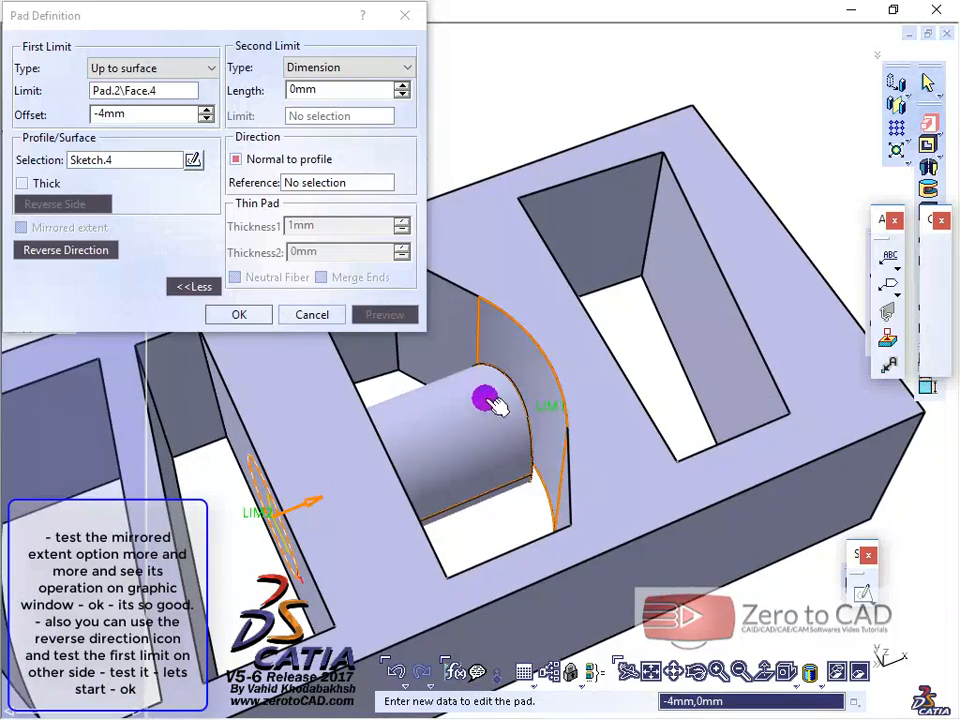
{"action": "middle_click_drag", "start_coordinate": [485, 400], "coordinate": [516, 410]}
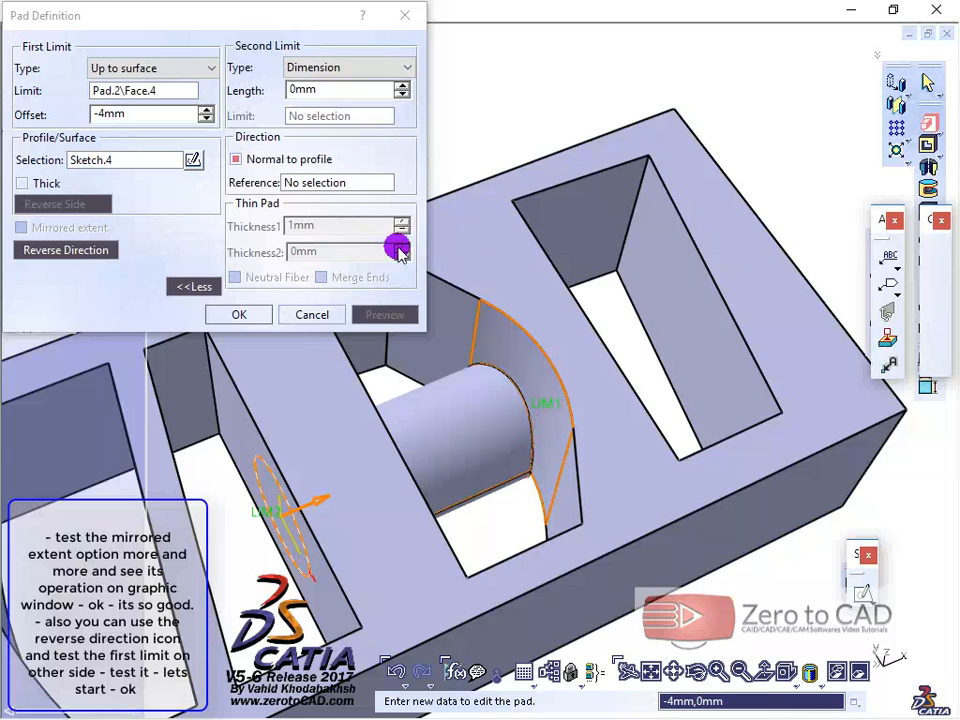
Step: Change the first limit to Up to plane using the far flat inner face of the last slot, then preview the pad
{"action": "left_click", "coordinate": [160, 69]}
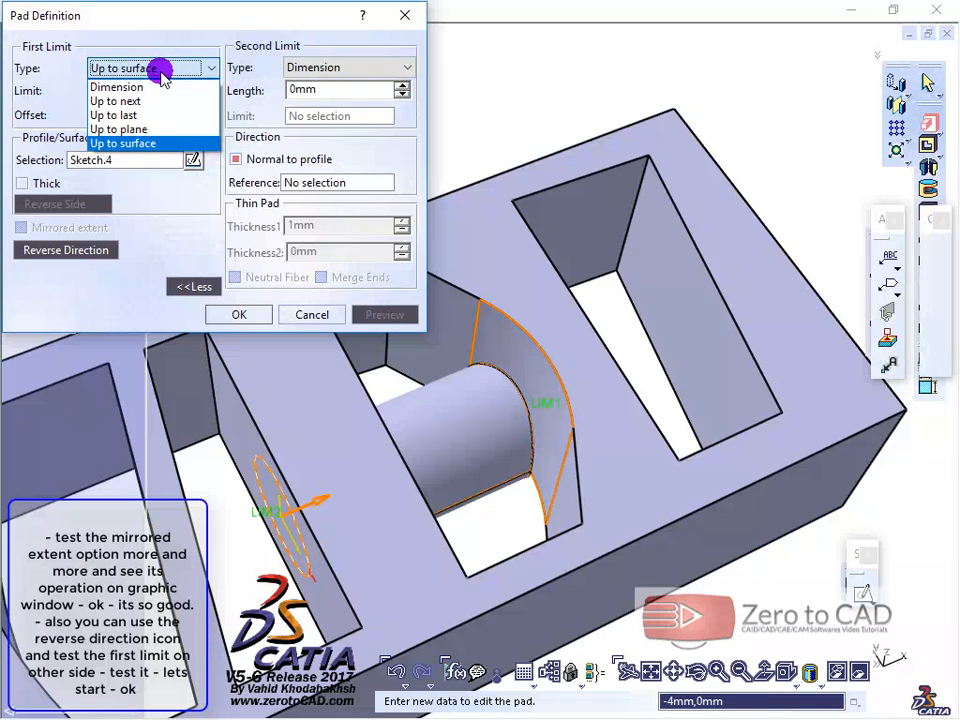
{"action": "left_click", "coordinate": [118, 129]}
{"action": "left_click", "coordinate": [690, 292]}
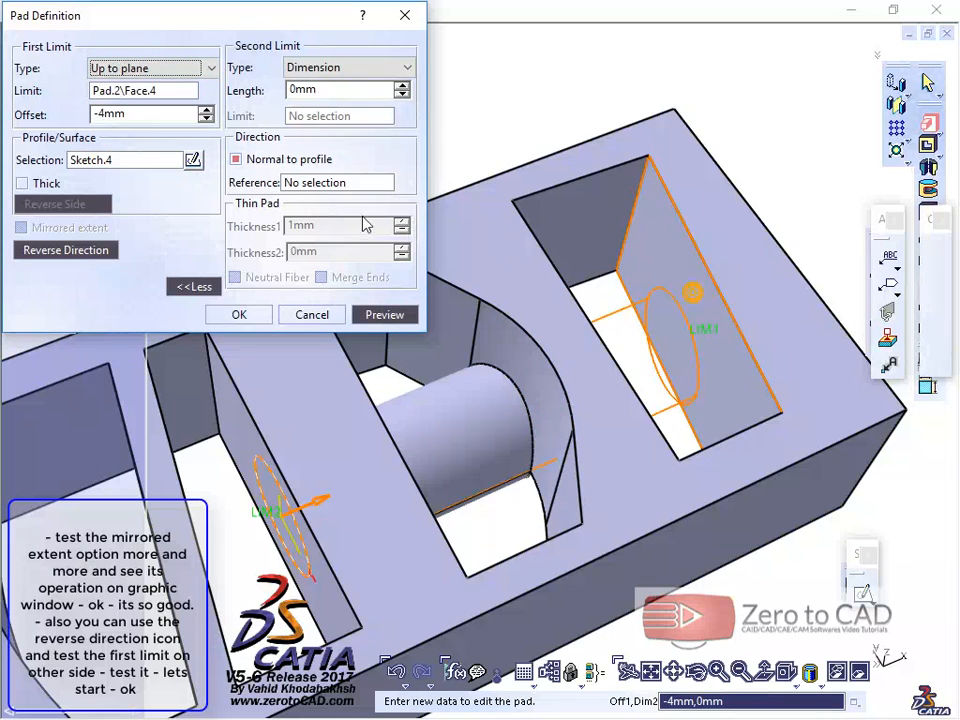
{"action": "left_click", "coordinate": [383, 315]}
{"action": "middle_click_drag", "start_coordinate": [570, 240], "coordinate": [486, 441]}
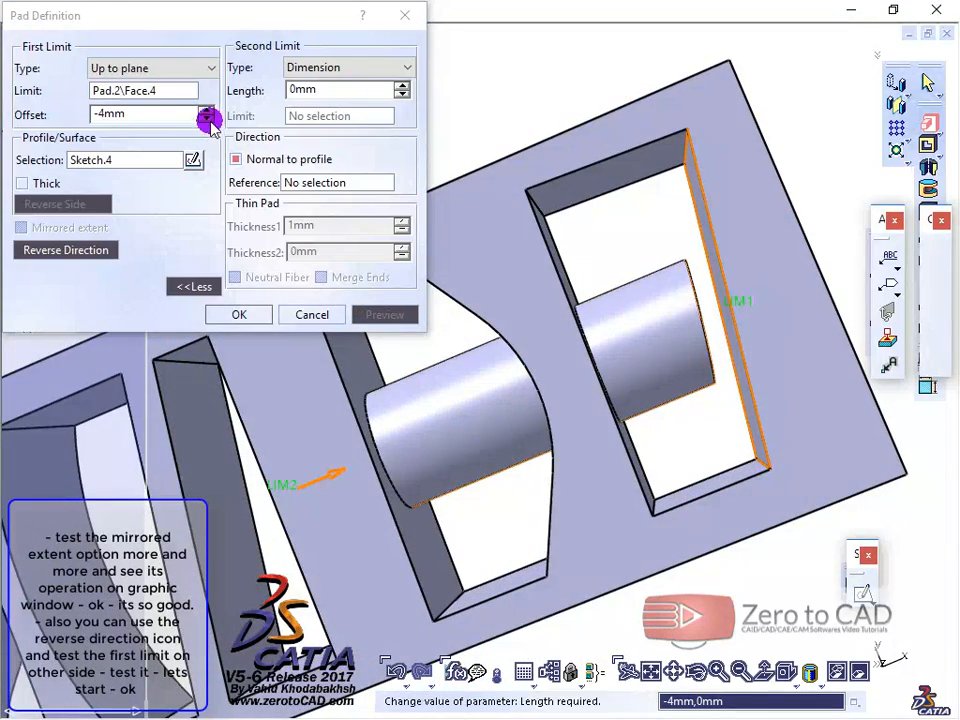
Step: Set the offset from the limiting plane to 0 mm, preview the result and accept the pad
{"action": "left_click", "coordinate": [206, 120]}
{"action": "left_click", "coordinate": [206, 110]}
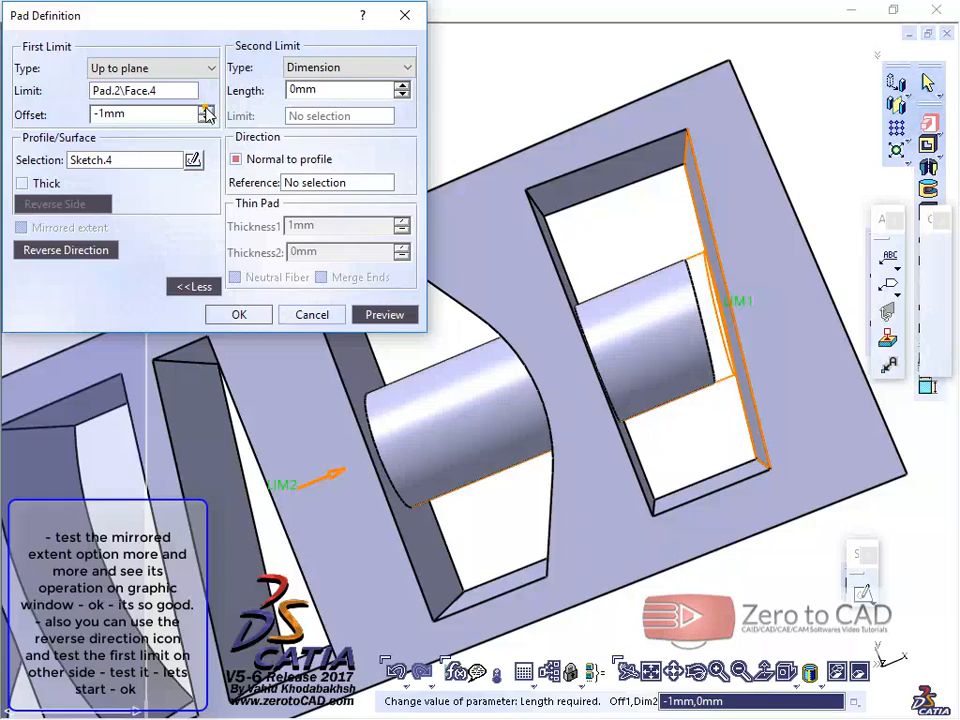
{"action": "left_click", "coordinate": [382, 318]}
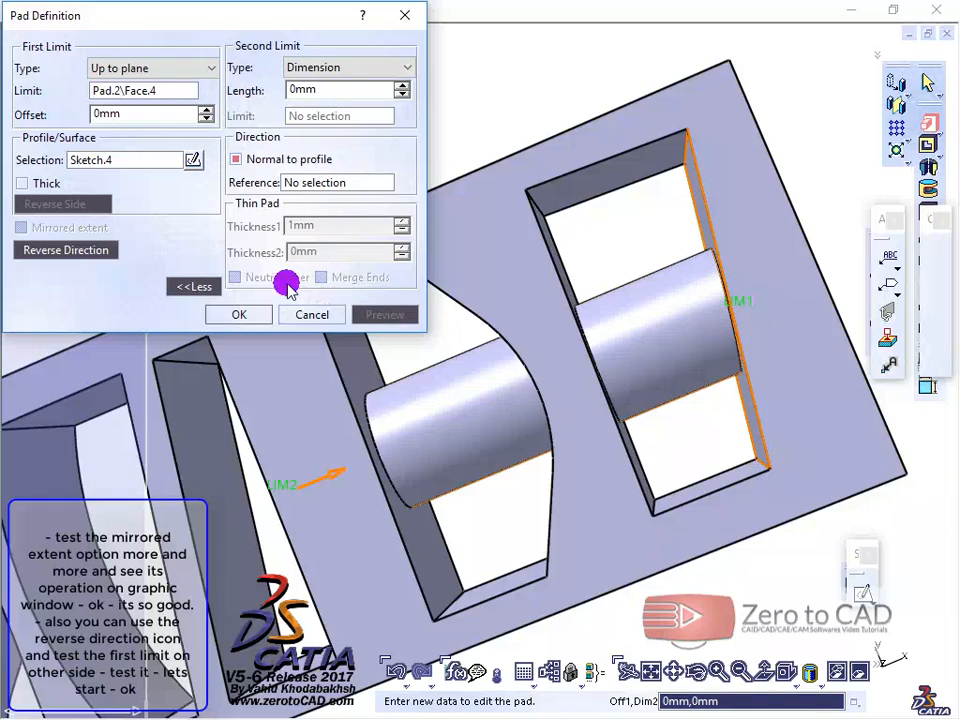
{"action": "left_click", "coordinate": [249, 313]}
{"action": "middle_click_drag", "start_coordinate": [422, 375], "coordinate": [469, 284]}
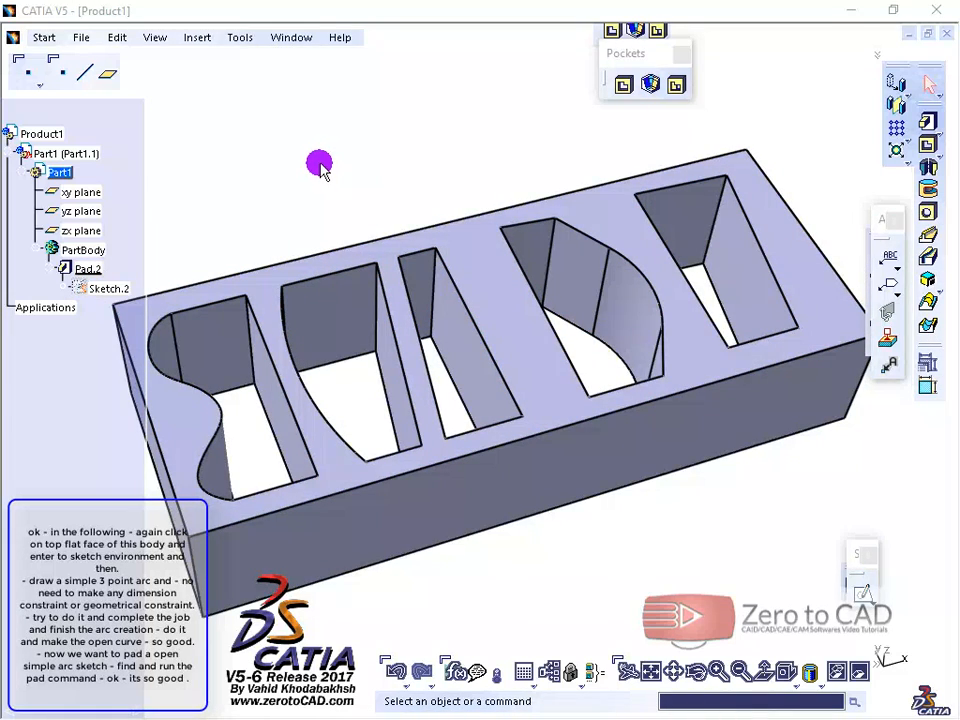
Step: Sketch a three-point arc of about 100 mm radius across the slots on the block's top face and exit the sketch
{"action": "mouse_move", "coordinate": [427, 197]}
{"action": "middle_mouse_down"}
{"action": "mouse_move", "coordinate": [431, 165]}
{"action": "mouse_move", "coordinate": [435, 197]}
{"action": "mouse_move", "coordinate": [426, 144]}
{"action": "mouse_move", "coordinate": [429, 189]}
{"action": "middle_mouse_up"}
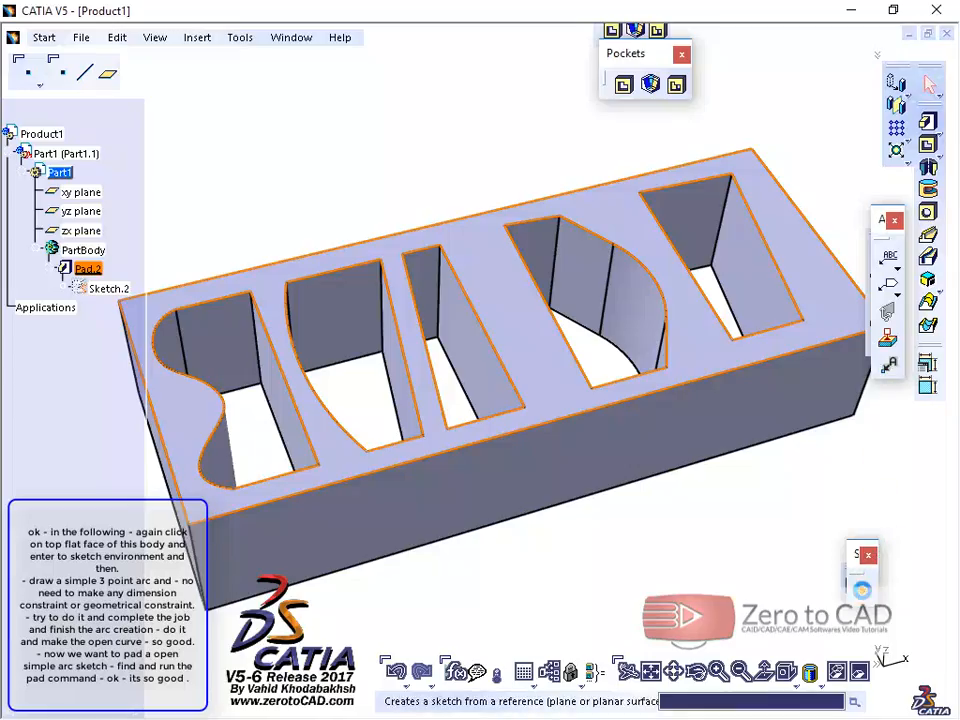
{"action": "left_click", "coordinate": [862, 590]}
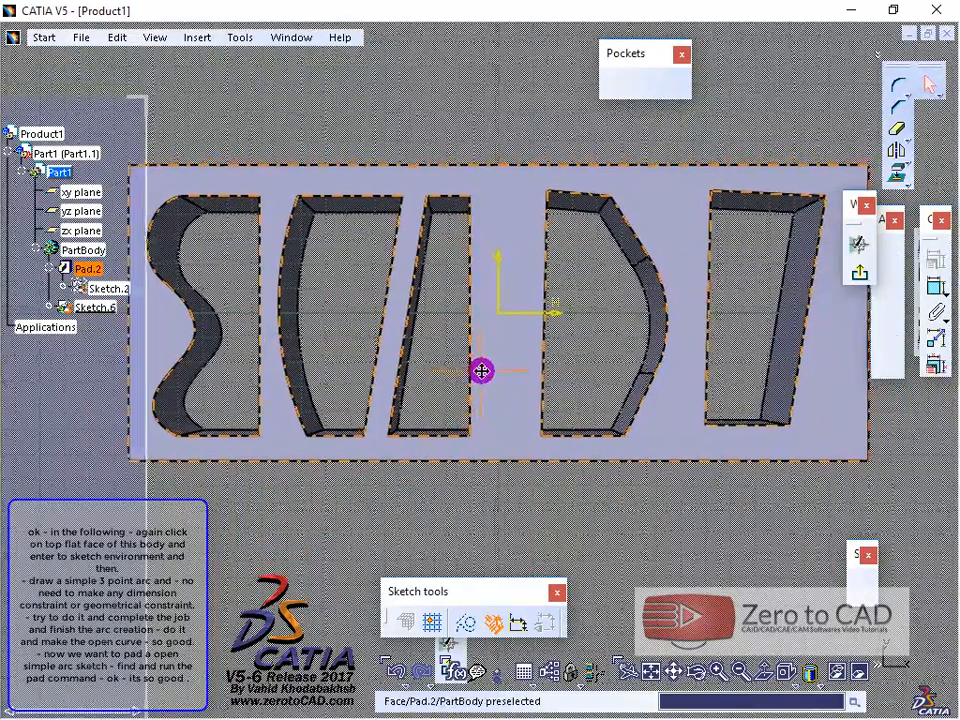
{"action": "left_click", "coordinate": [250, 40]}
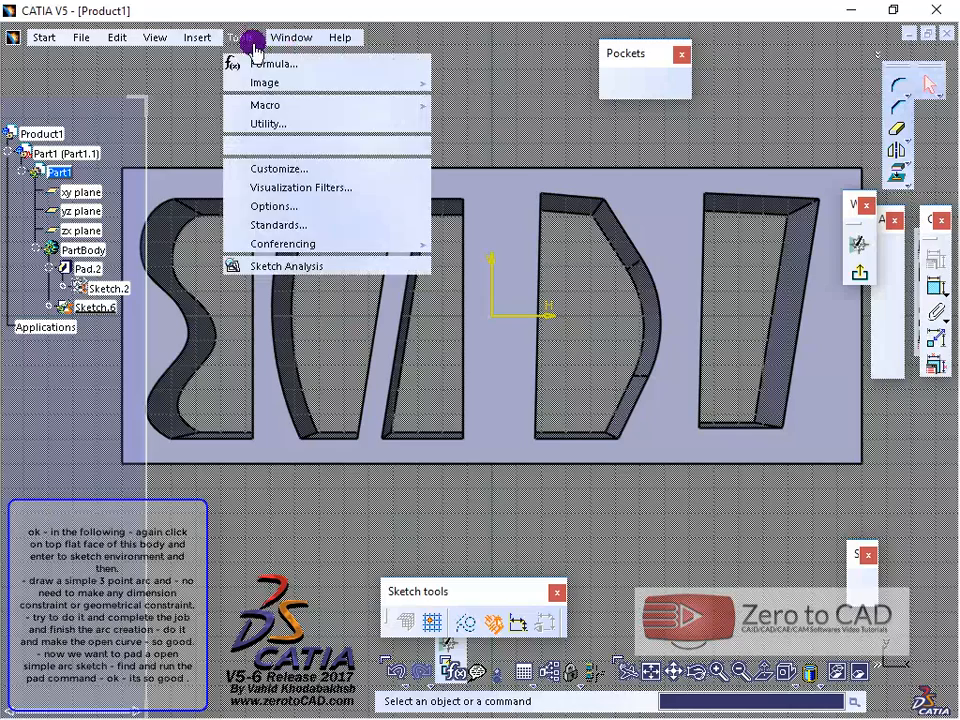
{"action": "mouse_move", "coordinate": [208, 36]}
{"action": "mouse_move", "coordinate": [229, 99]}
{"action": "mouse_move", "coordinate": [357, 126]}
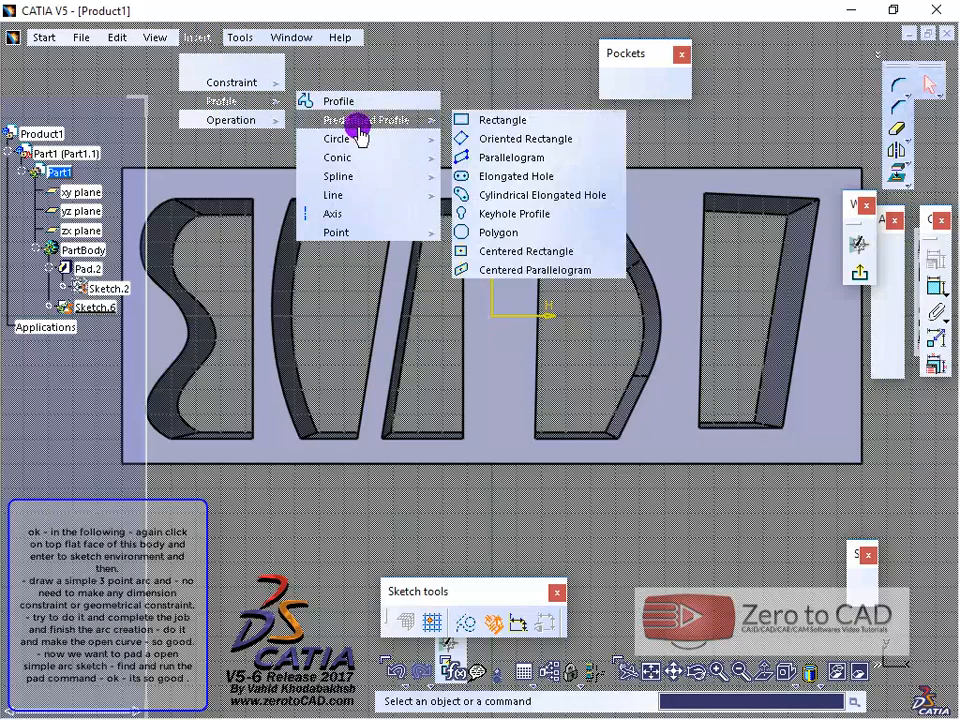
{"action": "mouse_move", "coordinate": [394, 137]}
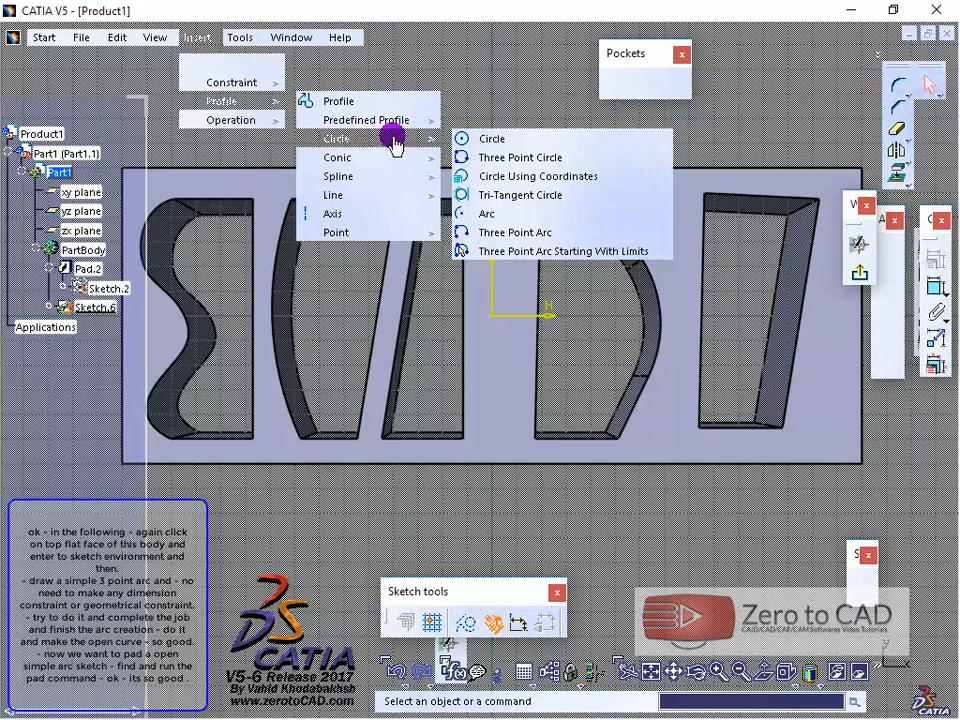
{"action": "left_click", "coordinate": [511, 236]}
{"action": "left_click", "coordinate": [747, 337]}
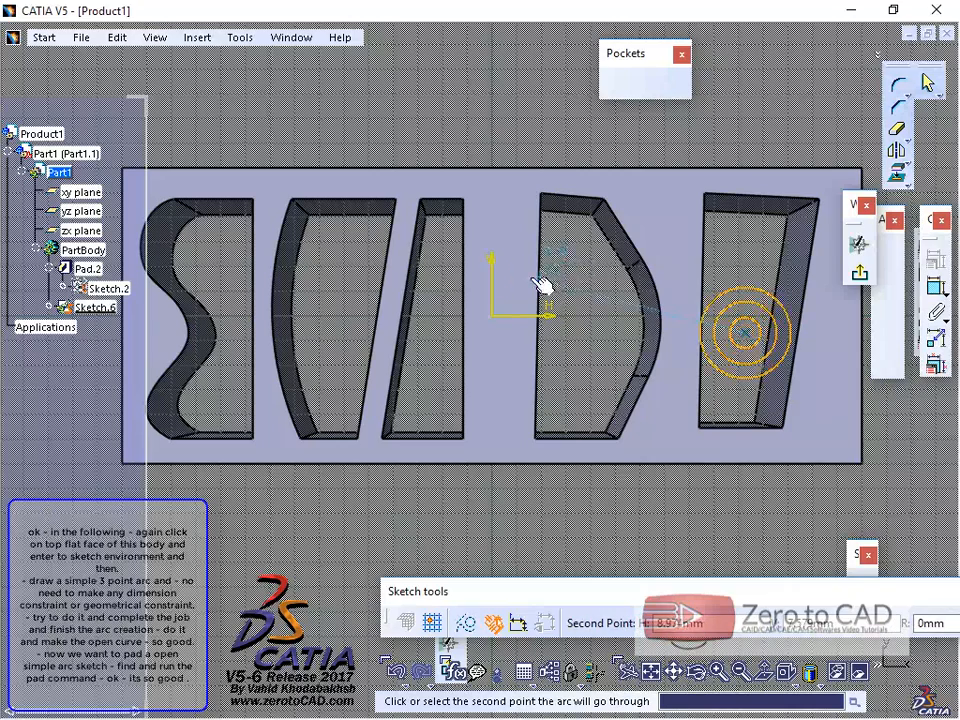
{"action": "left_click", "coordinate": [514, 274]}
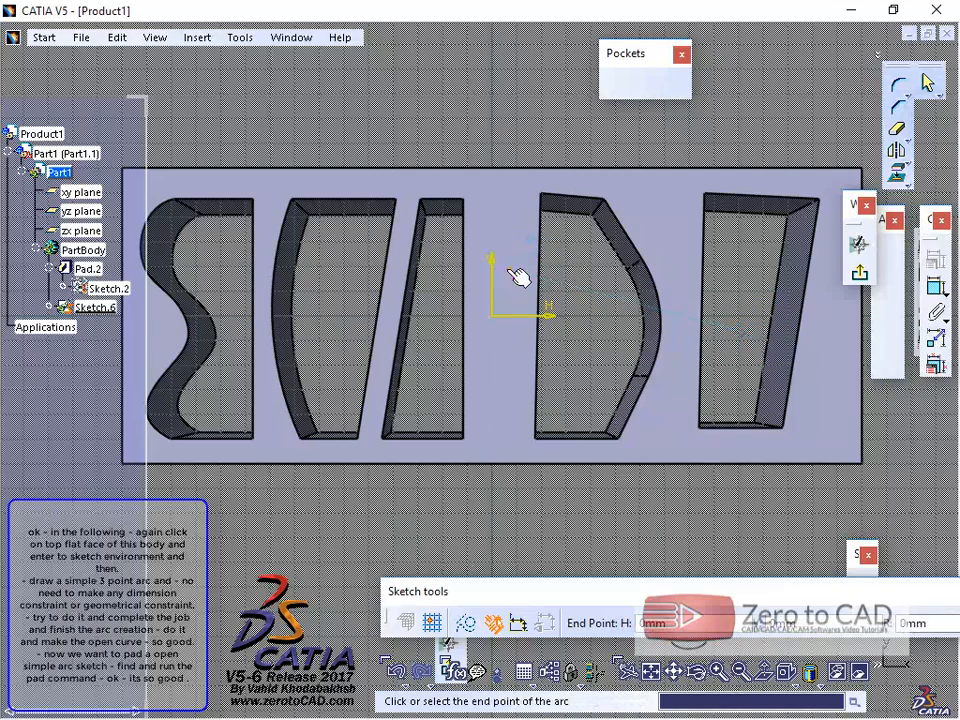
{"action": "left_click", "coordinate": [235, 350]}
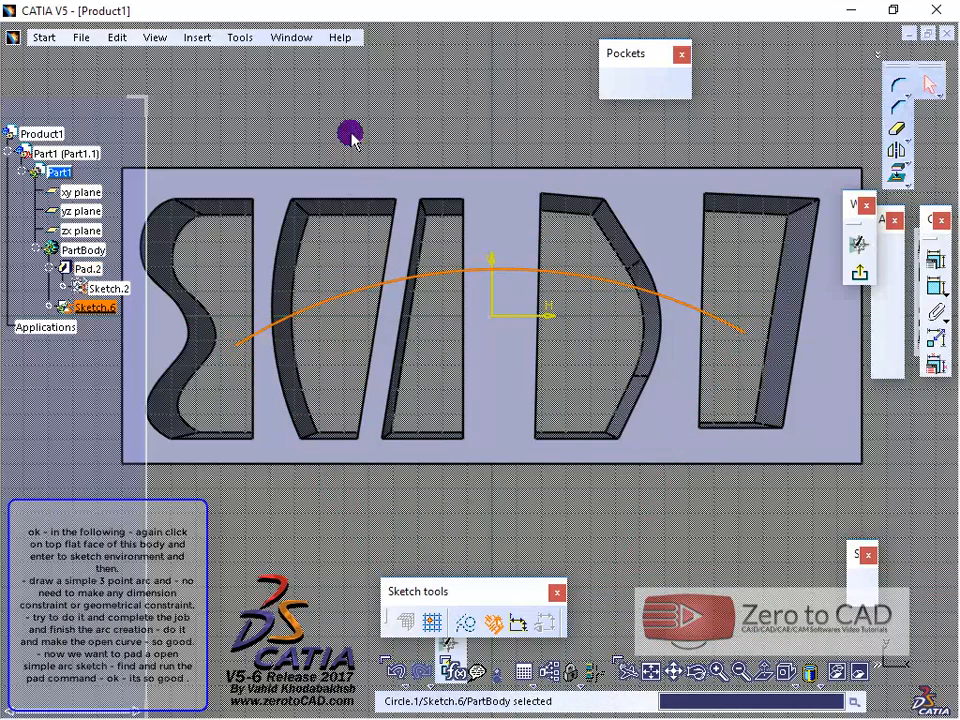
{"action": "left_click", "coordinate": [855, 275]}
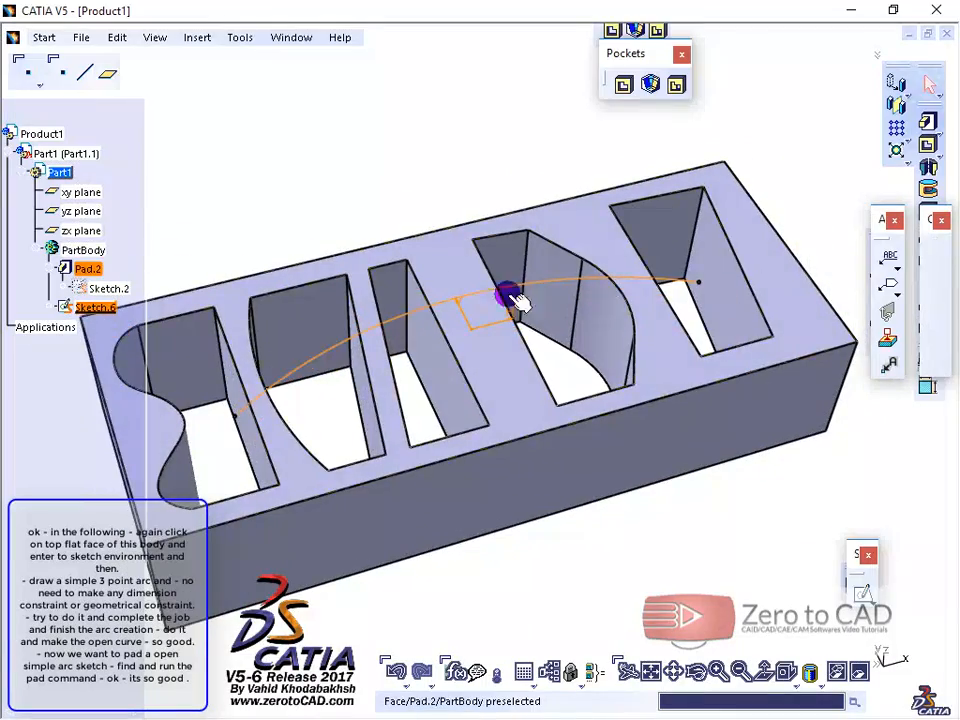
Step: Start a Pad on the open arc sketch, dismiss the profile error and enable the Thick option
{"action": "middle_click_drag", "start_coordinate": [562, 251], "coordinate": [533, 232]}
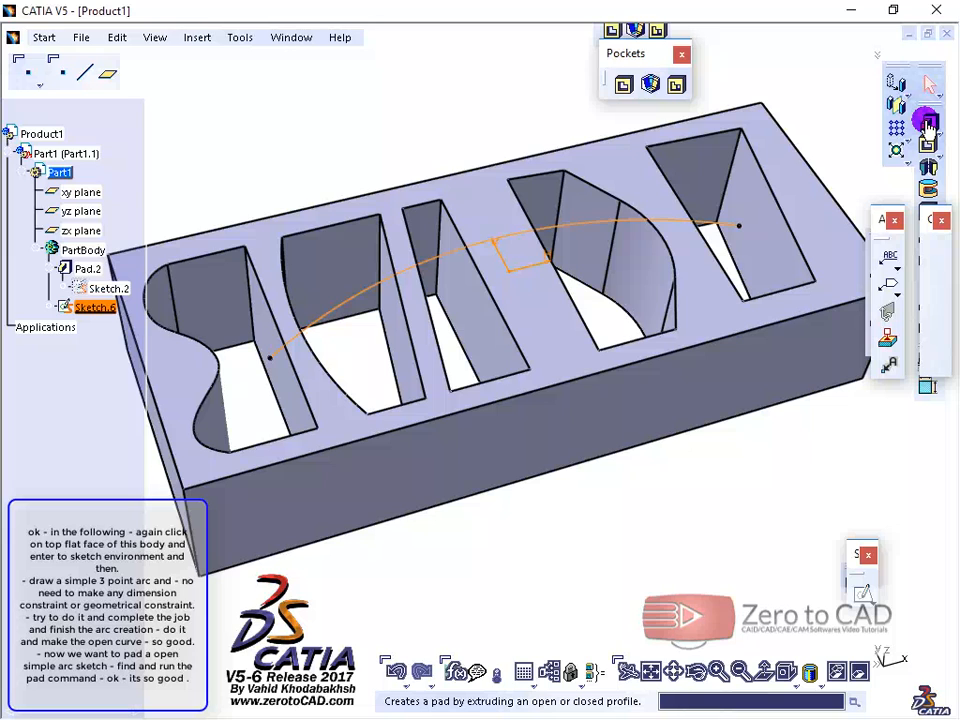
{"action": "left_click", "coordinate": [928, 123]}
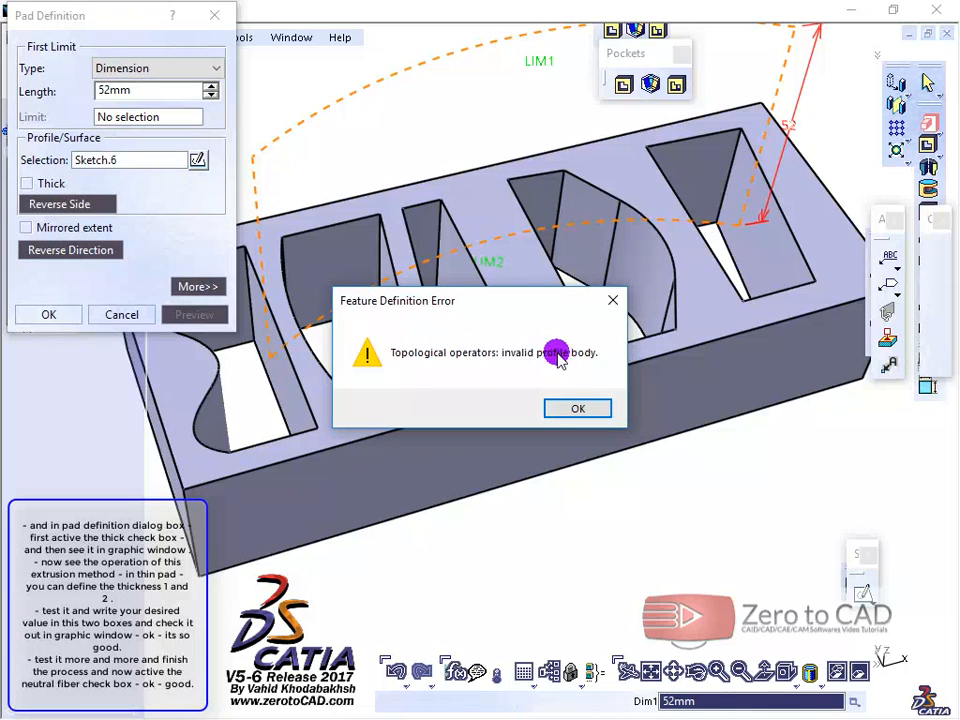
{"action": "left_click", "coordinate": [570, 409]}
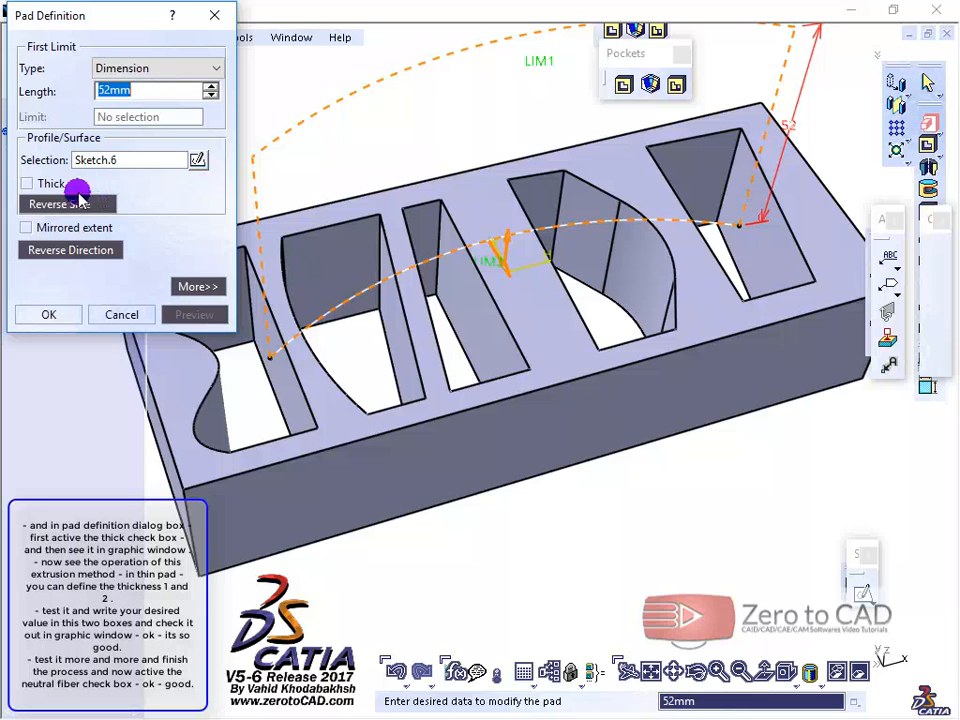
{"action": "left_click", "coordinate": [25, 183]}
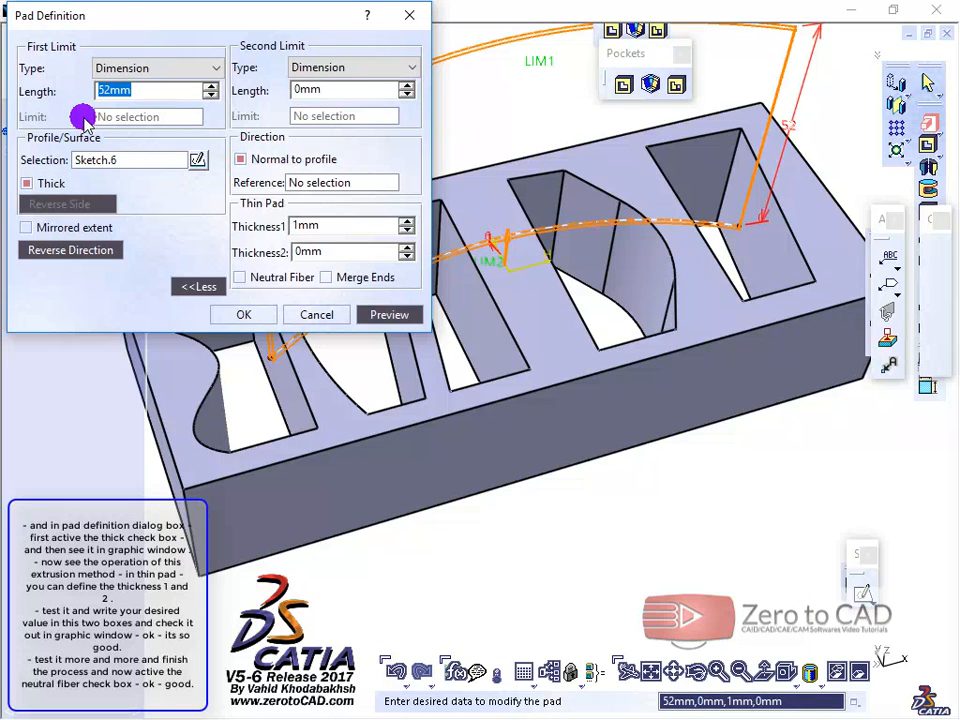
Step: Reverse the thin pad's direction into the block, set its length to 30 mm and preview it
{"action": "left_click", "coordinate": [74, 251]}
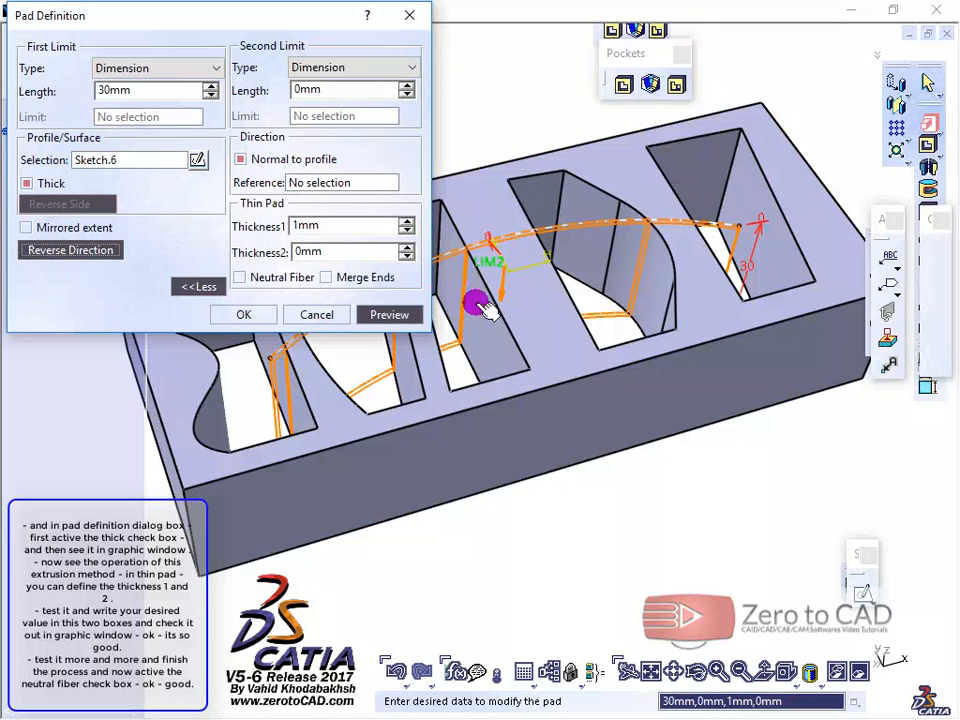
{"action": "middle_click_drag", "start_coordinate": [476, 432], "coordinate": [628, 259]}
{"action": "left_click", "coordinate": [389, 314]}
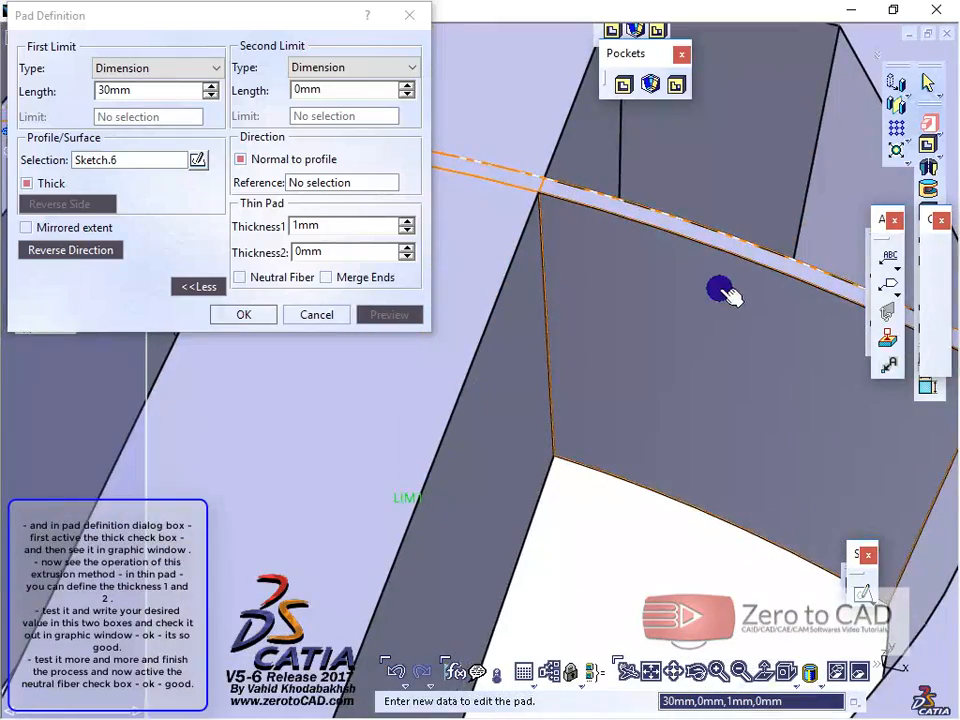
Step: Set the thin pad's Thickness1 to 2 mm and Thickness2 to 4 mm, and preview the result
{"action": "middle_click_drag", "start_coordinate": [720, 290], "coordinate": [453, 259]}
{"action": "middle_click_drag", "start_coordinate": [645, 325], "coordinate": [263, 213]}
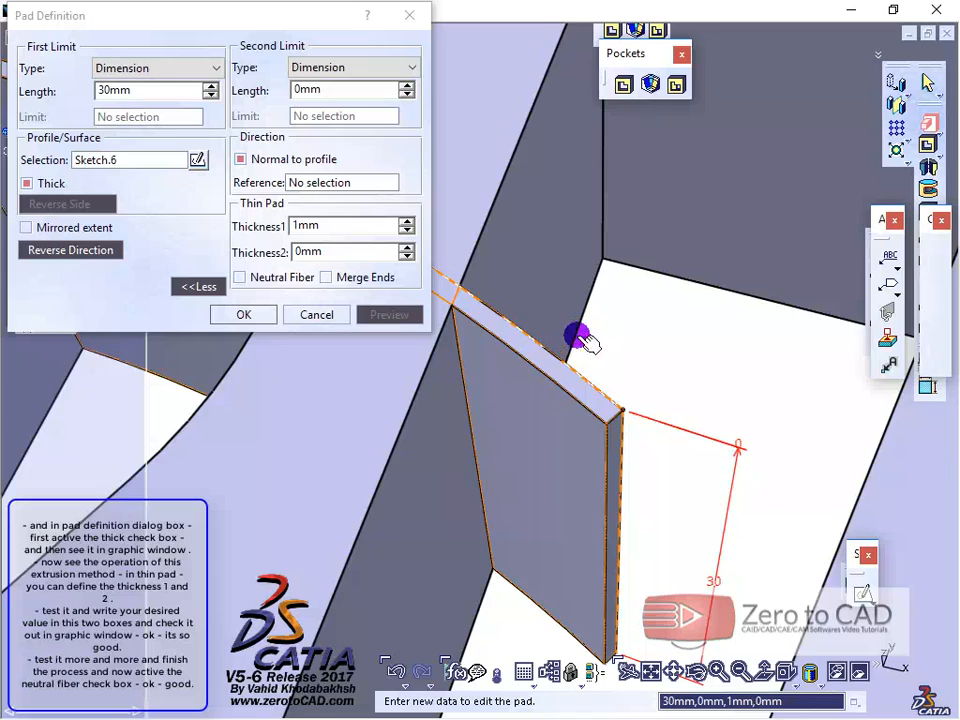
{"action": "middle_click_drag", "start_coordinate": [578, 336], "coordinate": [636, 238]}
{"action": "middle_click_drag", "start_coordinate": [690, 275], "coordinate": [607, 302]}
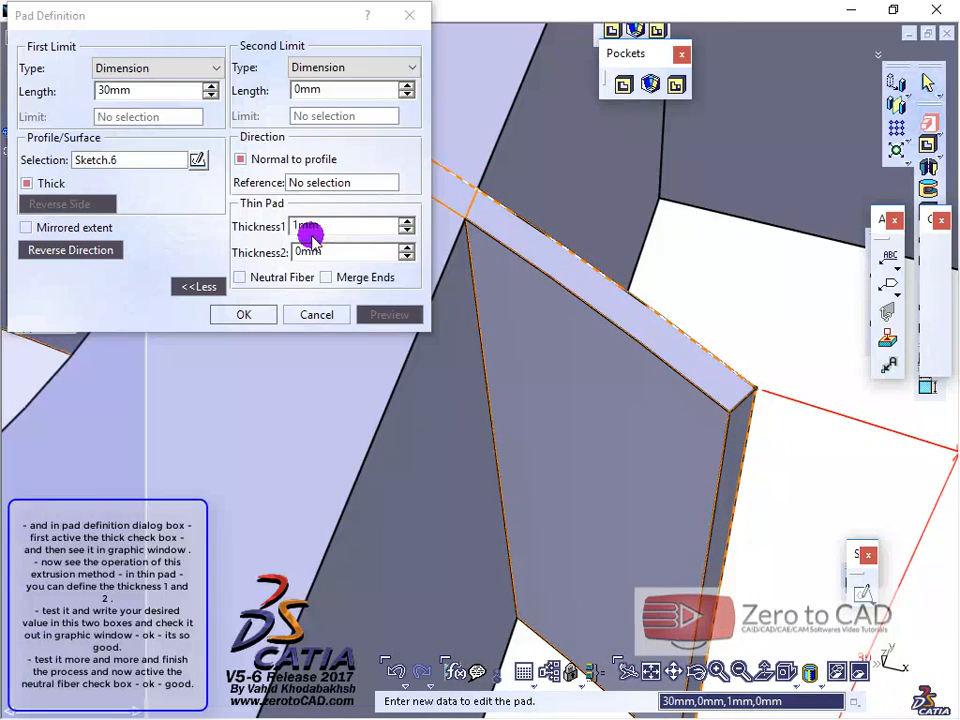
{"action": "double_click", "coordinate": [312, 228]}
{"action": "type", "text": "2"}
{"action": "left_click", "coordinate": [343, 253]}
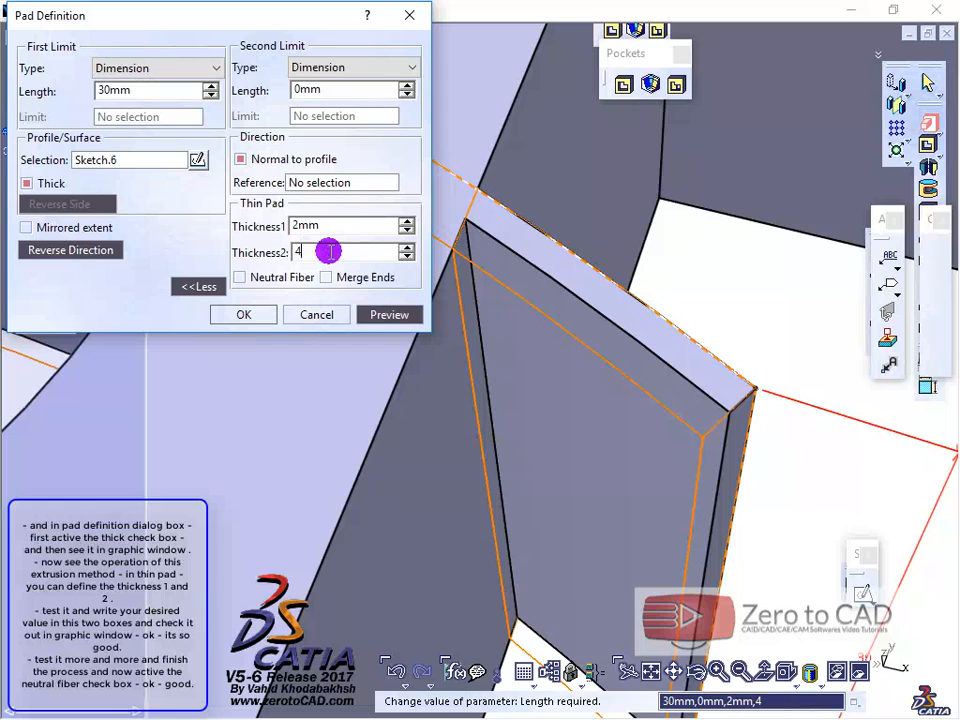
{"action": "type", "text": "4"}
{"action": "left_click", "coordinate": [339, 227]}
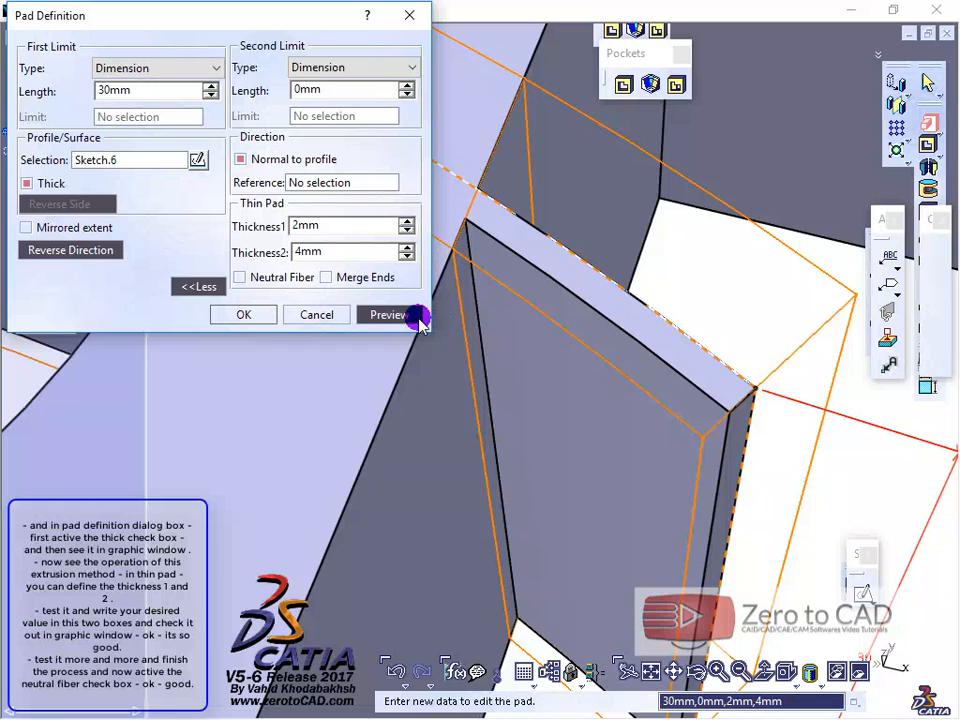
{"action": "left_click", "coordinate": [418, 318]}
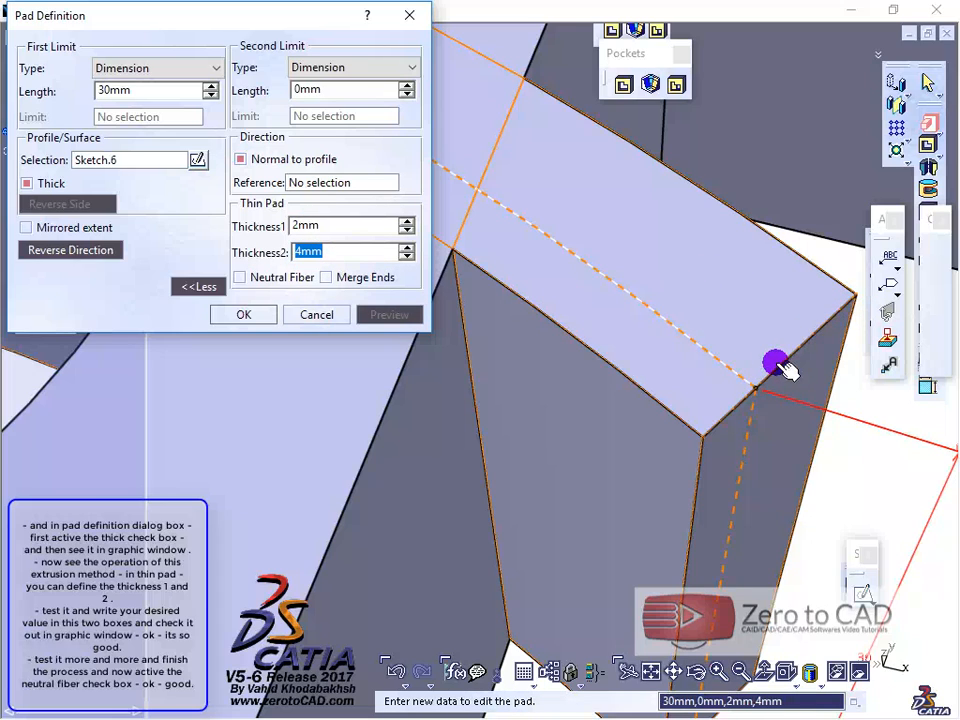
Step: Enable Neutral Fiber for the thin pad, set Thickness1 to 1 mm and preview it
{"action": "left_click_drag", "start_coordinate": [322, 226], "coordinate": [306, 226]}
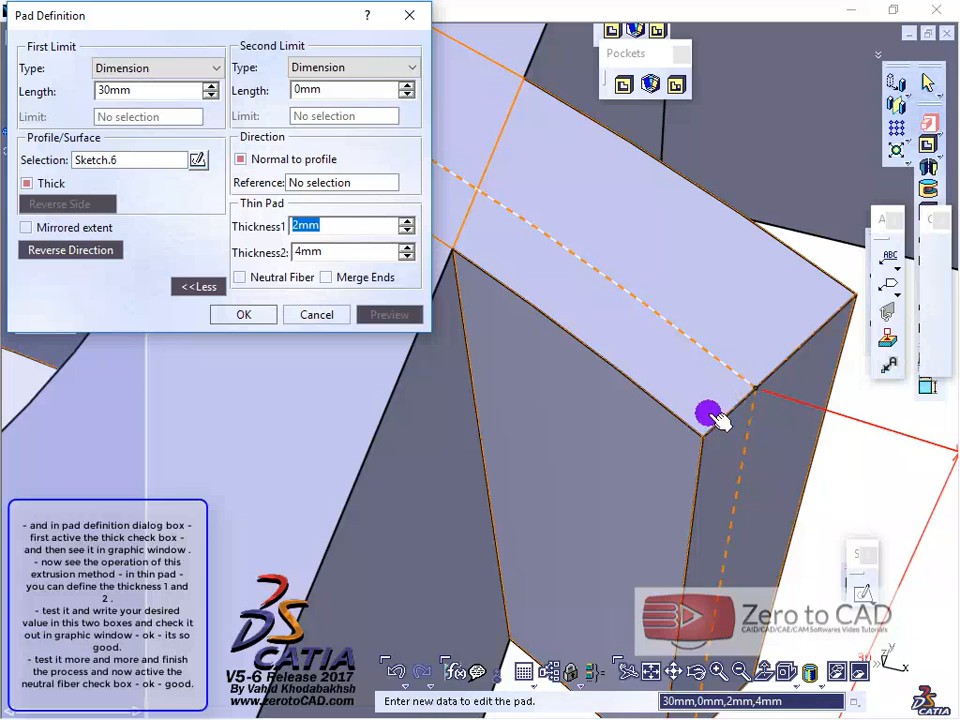
{"action": "left_click", "coordinate": [239, 278]}
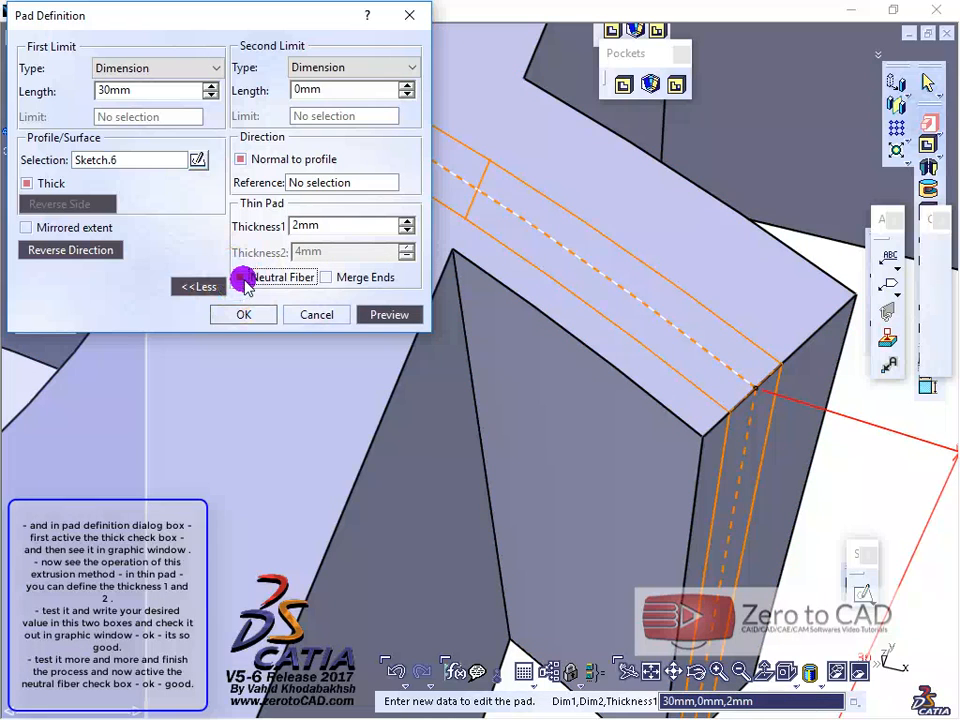
{"action": "left_click_drag", "start_coordinate": [326, 227], "coordinate": [300, 226]}
{"action": "left_click", "coordinate": [396, 315]}
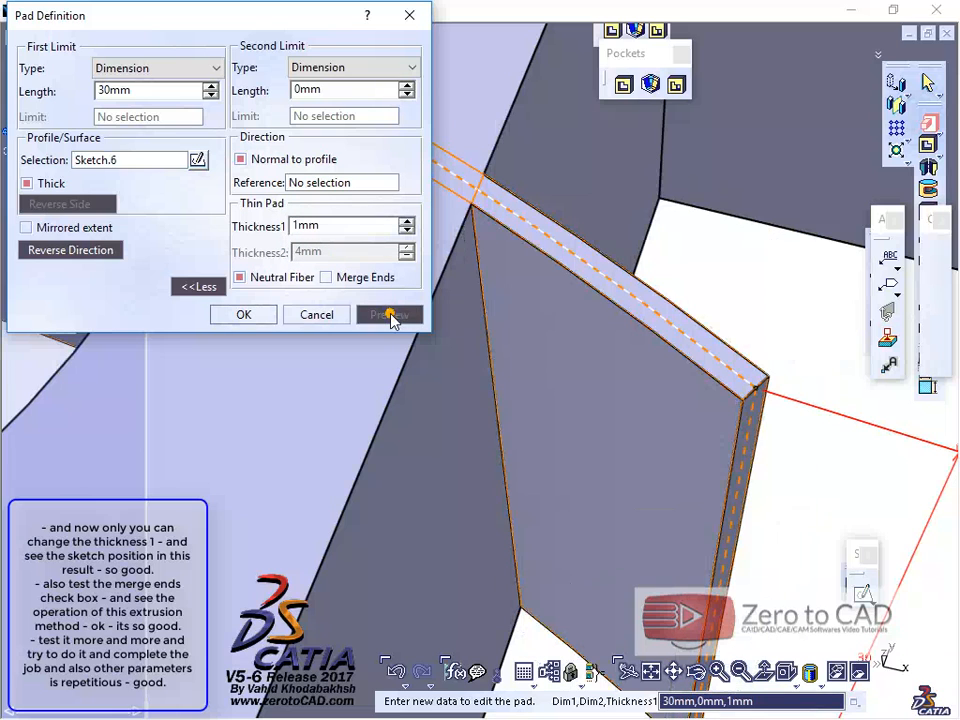
Step: Set the neutral-fiber pad's Thickness1 to 2 mm and preview the wall centred on the arc
{"action": "middle_click_drag", "start_coordinate": [745, 395], "coordinate": [684, 312]}
{"action": "left_click", "coordinate": [326, 227]}
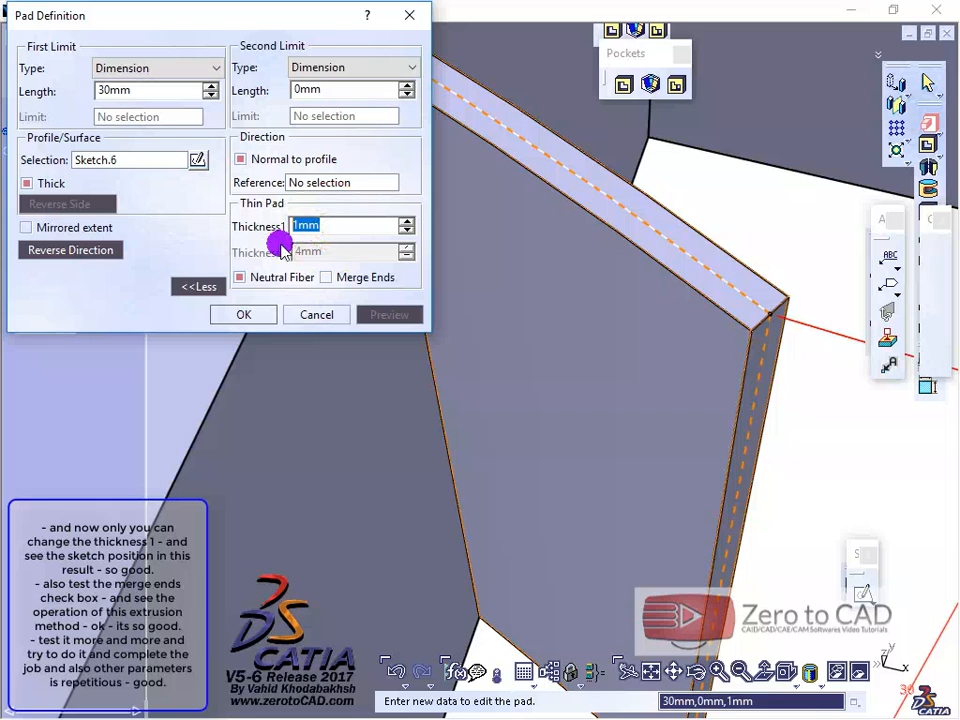
{"action": "left_click", "coordinate": [355, 227]}
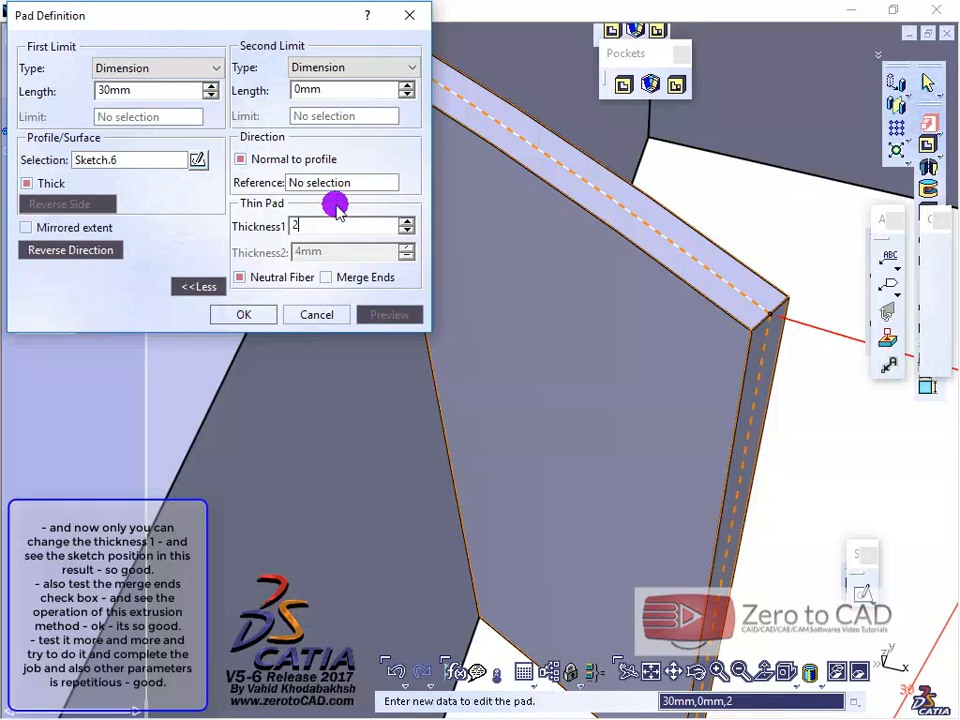
{"action": "left_click", "coordinate": [354, 186]}
{"action": "left_click", "coordinate": [388, 316]}
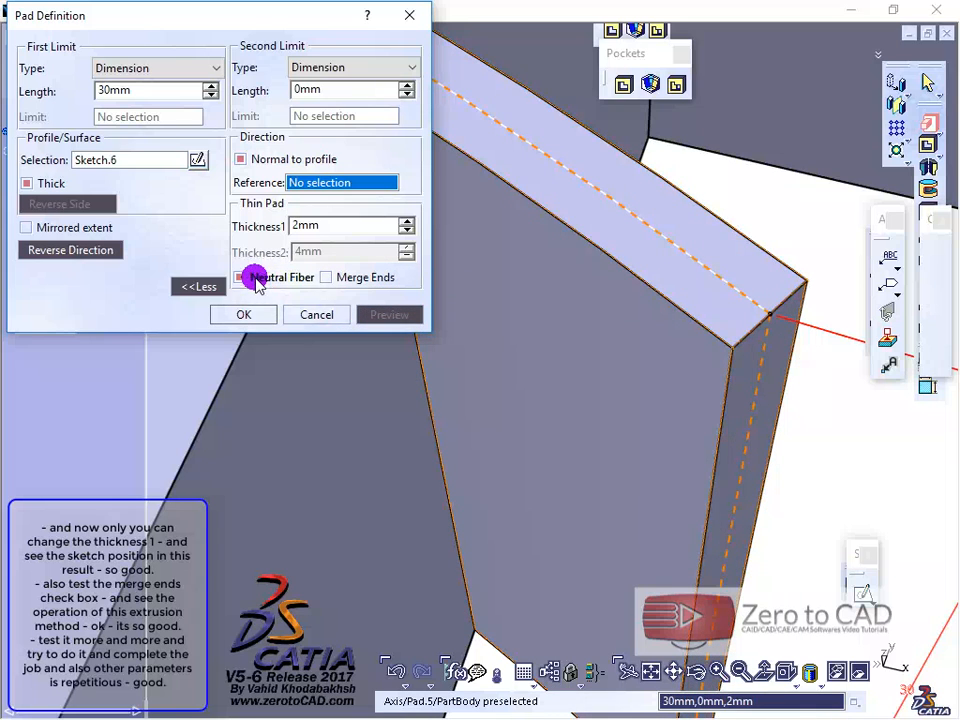
Step: Switch Neutral Fiber off and back on to compare the two thin pad outlines
{"action": "left_click", "coordinate": [255, 278]}
{"action": "middle_click_drag", "start_coordinate": [514, 356], "coordinate": [390, 282]}
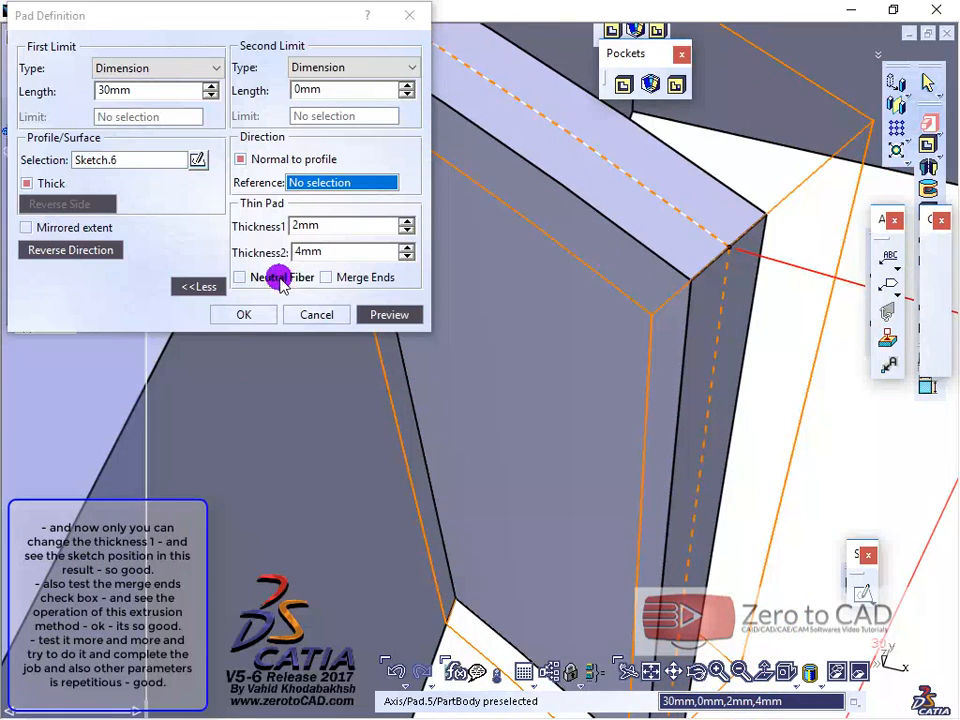
{"action": "left_click", "coordinate": [282, 281]}
{"action": "middle_click_drag", "start_coordinate": [536, 336], "coordinate": [574, 465]}
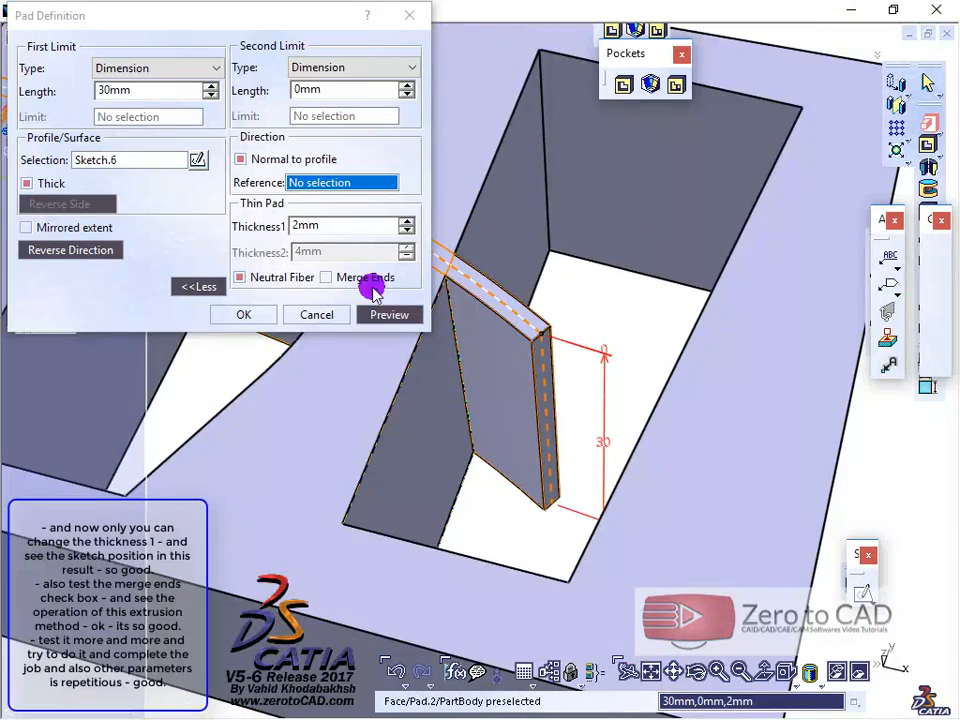
Step: Enable Merge Ends for the thin pad, preview it and examine both wall ends against the slot sides
{"action": "left_click", "coordinate": [373, 288]}
{"action": "middle_click_drag", "start_coordinate": [420, 313], "coordinate": [430, 400]}
{"action": "left_click", "coordinate": [389, 314]}
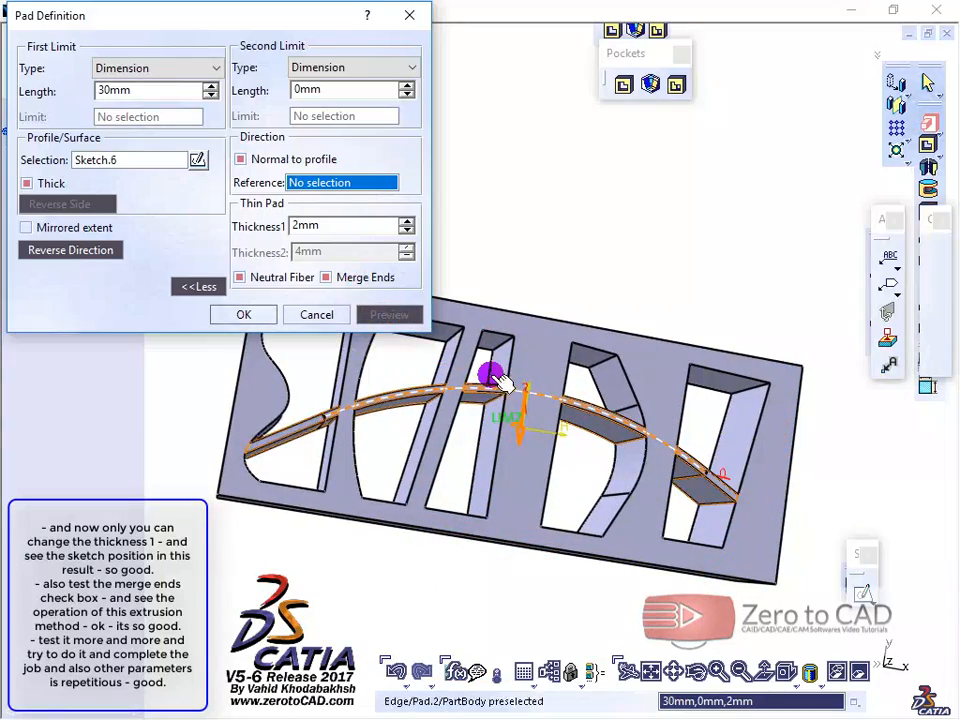
{"action": "middle_click_drag", "start_coordinate": [497, 380], "coordinate": [414, 318]}
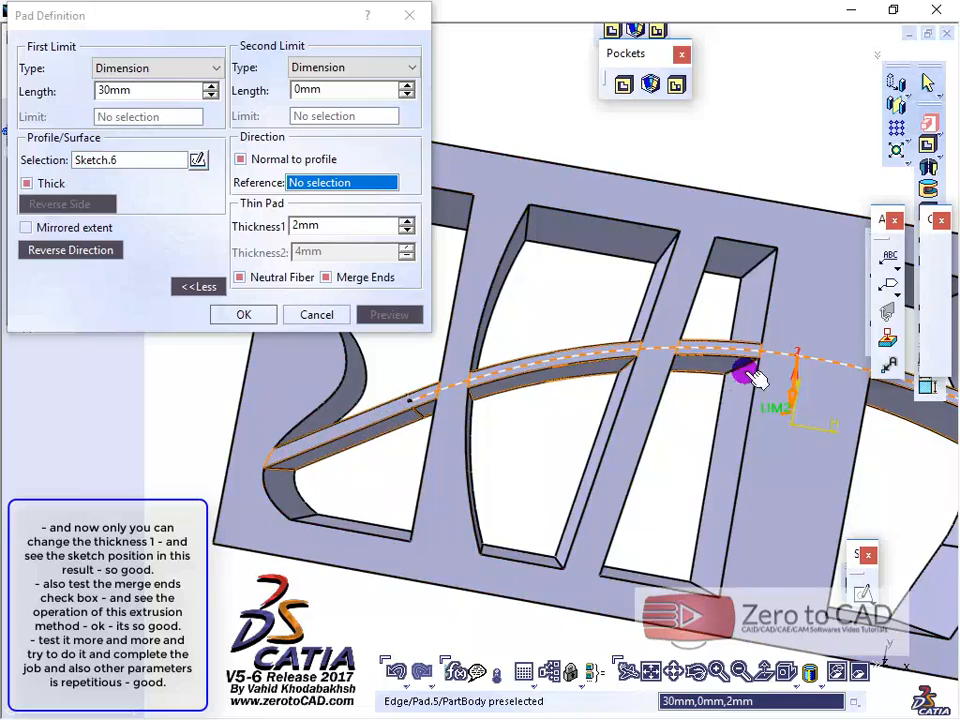
{"action": "middle_click_drag", "start_coordinate": [746, 371], "coordinate": [357, 314]}
{"action": "middle_click_drag", "start_coordinate": [670, 415], "coordinate": [552, 285]}
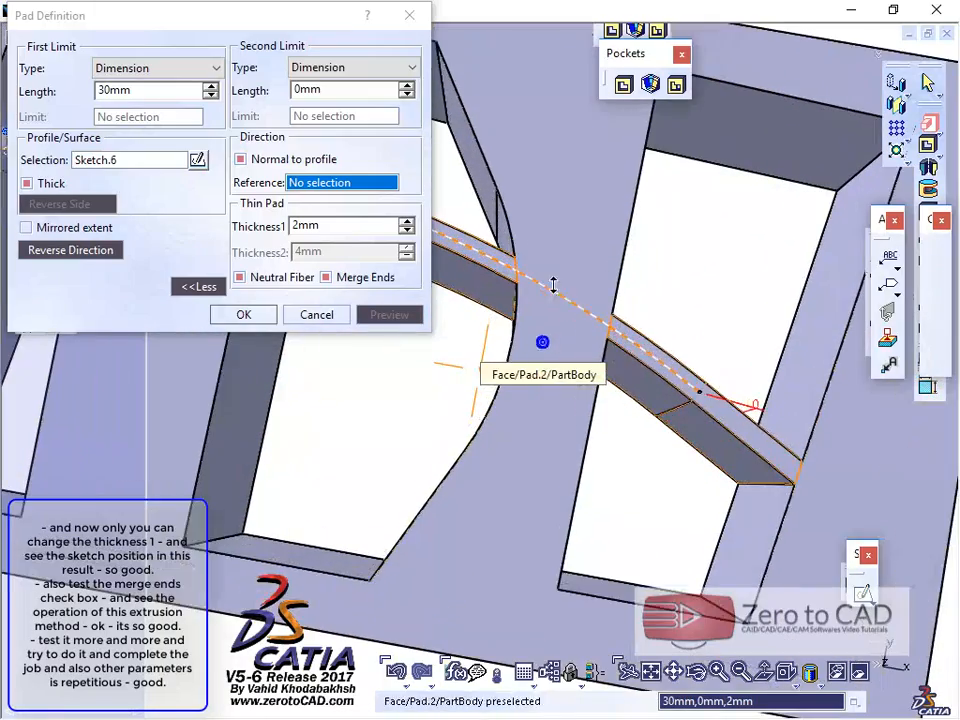
Step: Accept the 30 mm thin pad with its Dimension limit type and inspect the finished wall across the block's slots
{"action": "left_click", "coordinate": [214, 67]}
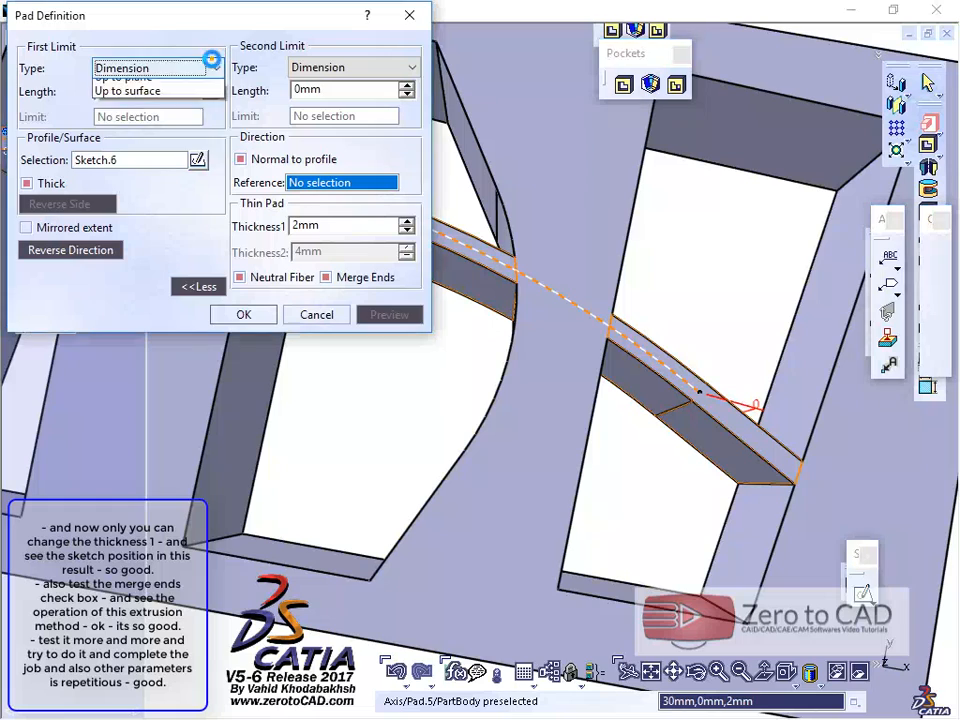
{"action": "left_click", "coordinate": [149, 47]}
{"action": "left_click_drag", "start_coordinate": [246, 19], "coordinate": [270, 19]}
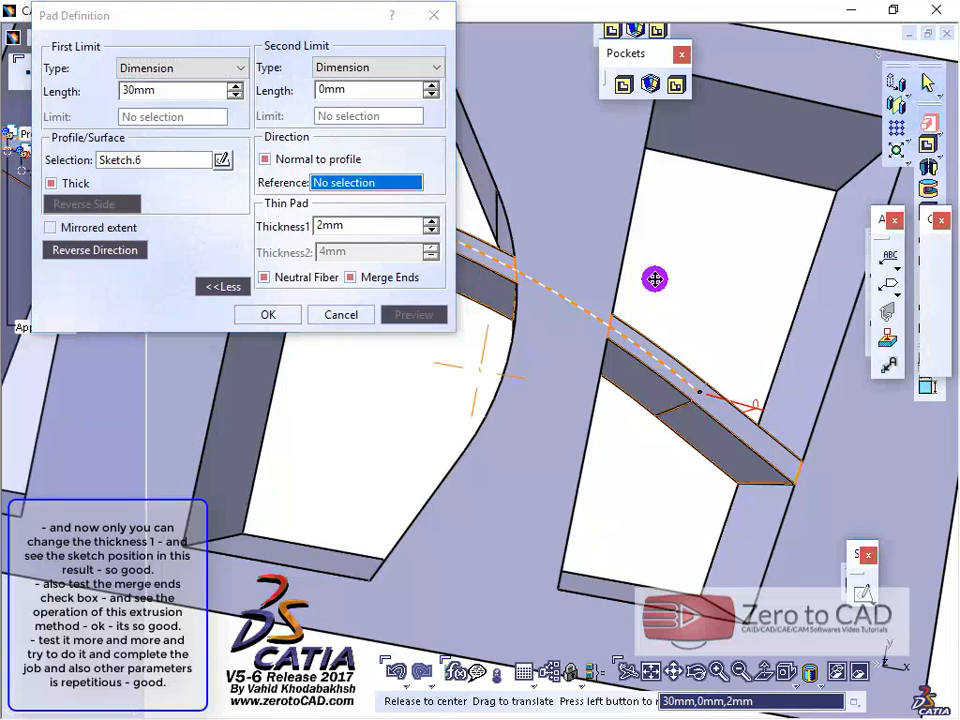
{"action": "middle_click_drag", "start_coordinate": [654, 279], "coordinate": [694, 441]}
{"action": "middle_click_drag", "start_coordinate": [677, 266], "coordinate": [566, 432]}
{"action": "mouse_move", "coordinate": [392, 424]}
{"action": "middle_mouse_down"}
{"action": "mouse_move", "coordinate": [651, 332]}
{"action": "mouse_move", "coordinate": [439, 349]}
{"action": "mouse_move", "coordinate": [407, 508]}
{"action": "mouse_move", "coordinate": [690, 340]}
{"action": "mouse_move", "coordinate": [628, 156]}
{"action": "mouse_move", "coordinate": [658, 169]}
{"action": "mouse_move", "coordinate": [615, 386]}
{"action": "mouse_move", "coordinate": [664, 252]}
{"action": "mouse_move", "coordinate": [668, 198]}
{"action": "middle_mouse_up"}
{"action": "middle_click_drag", "start_coordinate": [678, 304], "coordinate": [636, 307]}
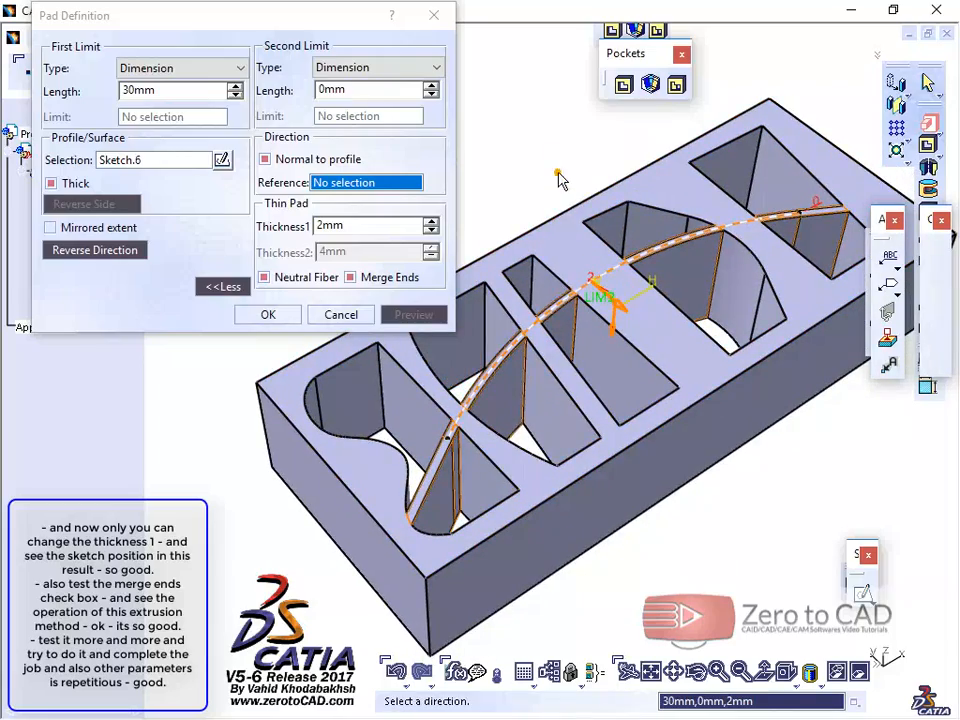
{"action": "middle_click_drag", "start_coordinate": [558, 178], "coordinate": [463, 242]}
{"action": "left_click", "coordinate": [268, 314]}
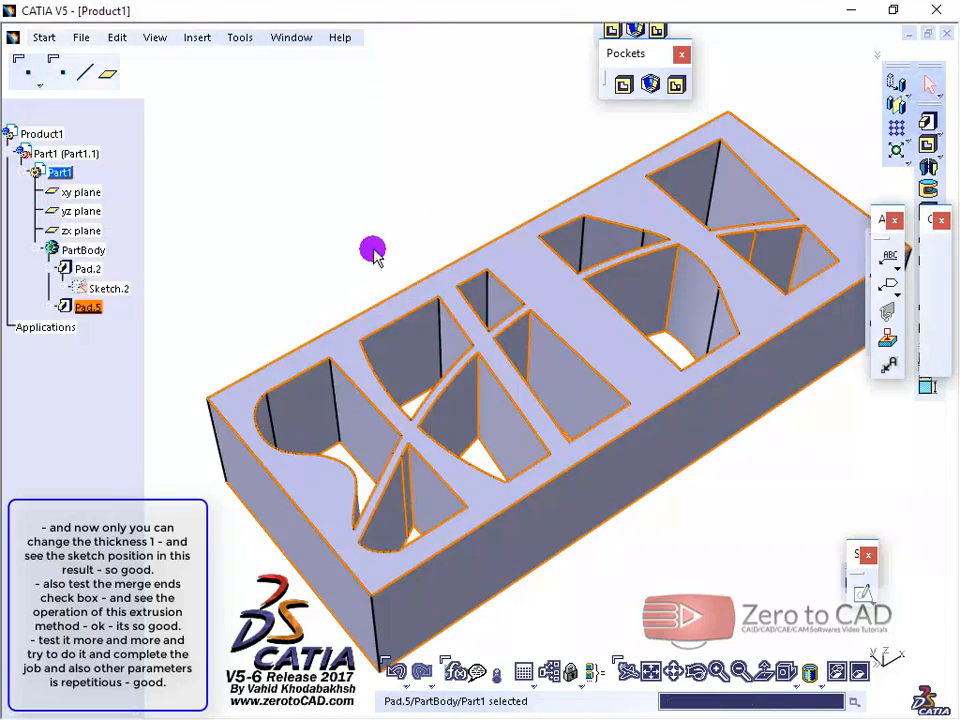
{"action": "left_click", "coordinate": [471, 315]}
{"action": "middle_click_drag", "start_coordinate": [471, 315], "coordinate": [549, 459]}
{"action": "middle_click_drag", "start_coordinate": [540, 488], "coordinate": [515, 410]}
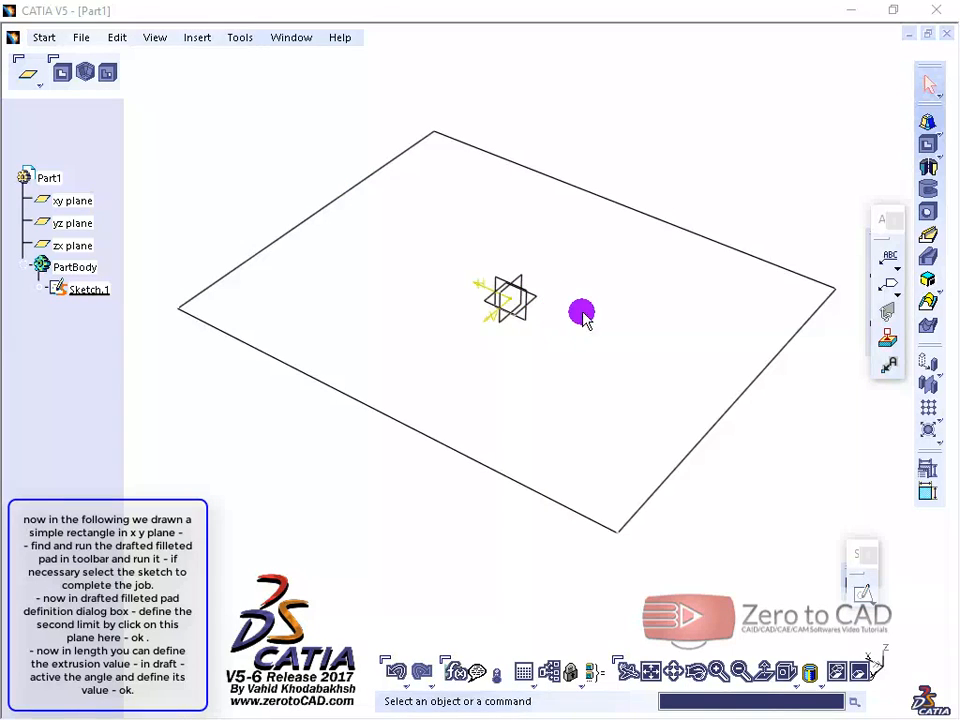
Step: Start a Drafted Filleted Pad on the rectangle sketch and select the xy plane as its second limit
{"action": "left_click", "coordinate": [941, 131]}
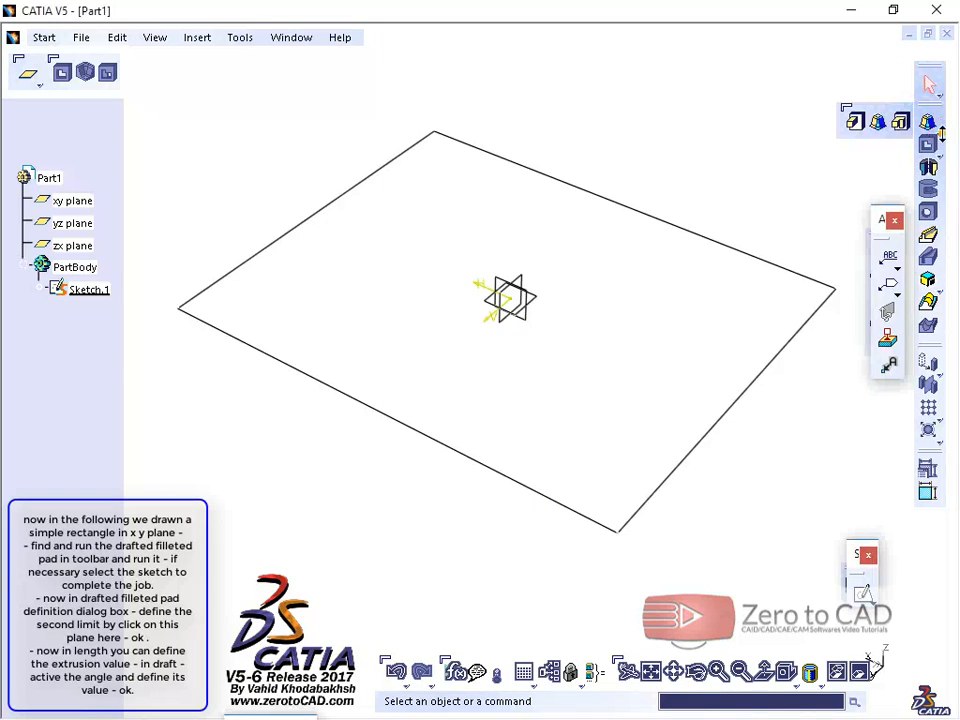
{"action": "left_click", "coordinate": [879, 123]}
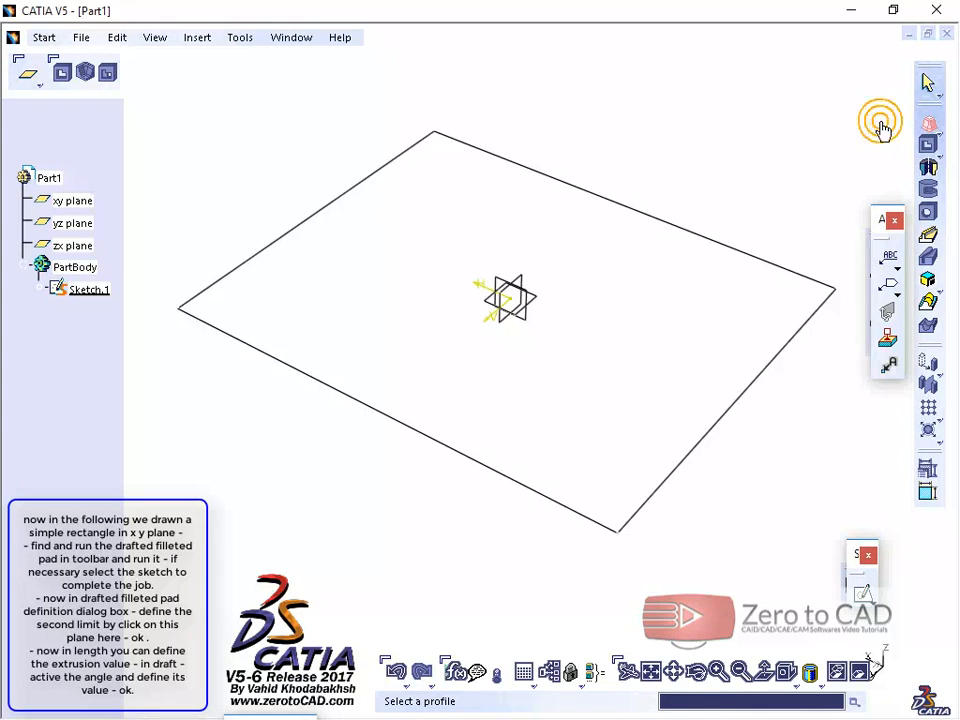
{"action": "left_click", "coordinate": [588, 190]}
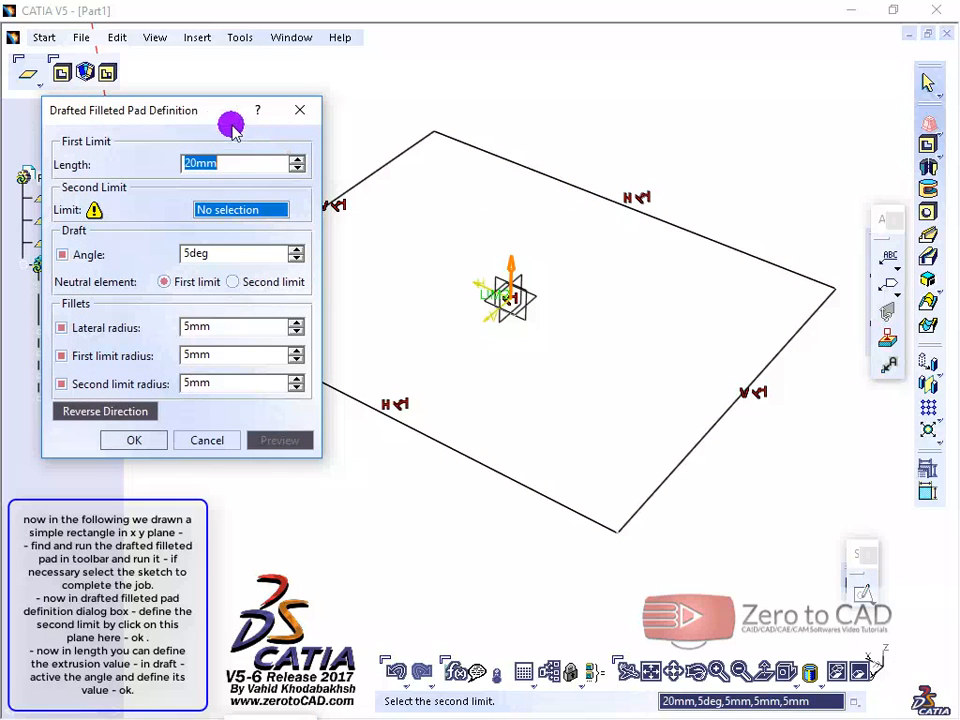
{"action": "left_click_drag", "start_coordinate": [169, 111], "coordinate": [159, 80]}
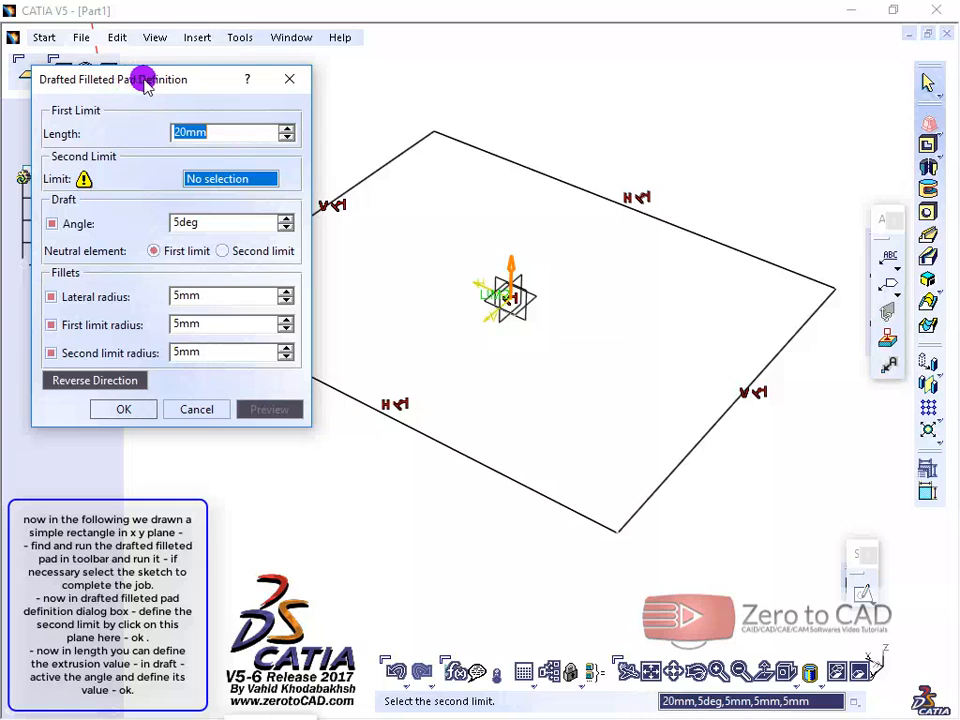
{"action": "mouse_move", "coordinate": [560, 288]}
{"action": "middle_mouse_down"}
{"action": "mouse_move", "coordinate": [583, 285]}
{"action": "mouse_move", "coordinate": [564, 341]}
{"action": "mouse_move", "coordinate": [594, 388]}
{"action": "mouse_move", "coordinate": [608, 377]}
{"action": "mouse_move", "coordinate": [596, 332]}
{"action": "mouse_move", "coordinate": [583, 350]}
{"action": "middle_mouse_up"}
{"action": "left_click", "coordinate": [215, 176]}
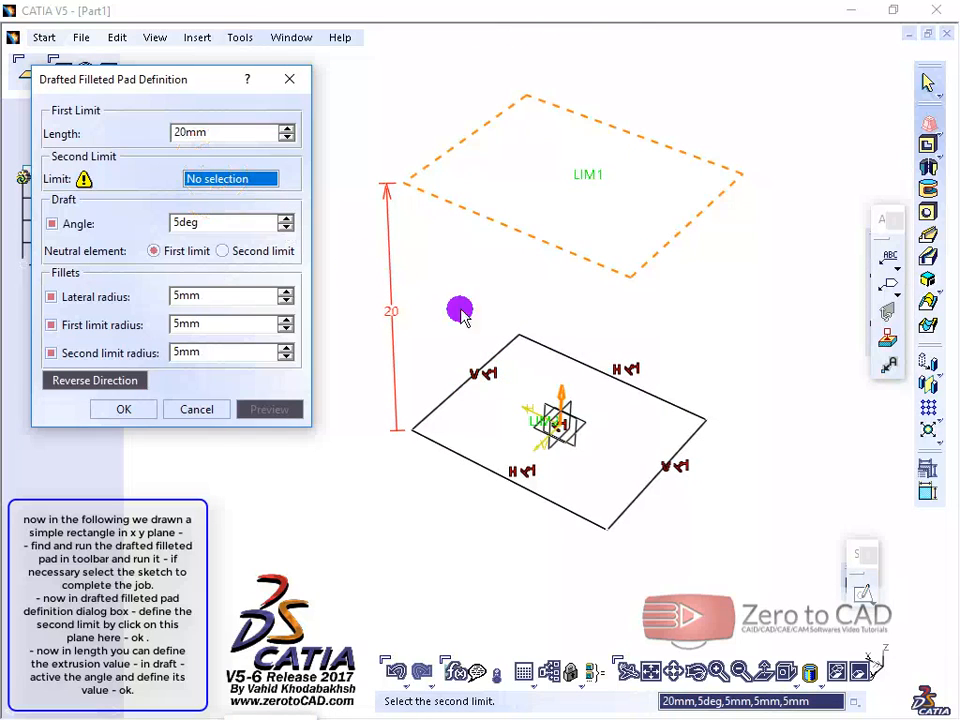
{"action": "left_click", "coordinate": [572, 421]}
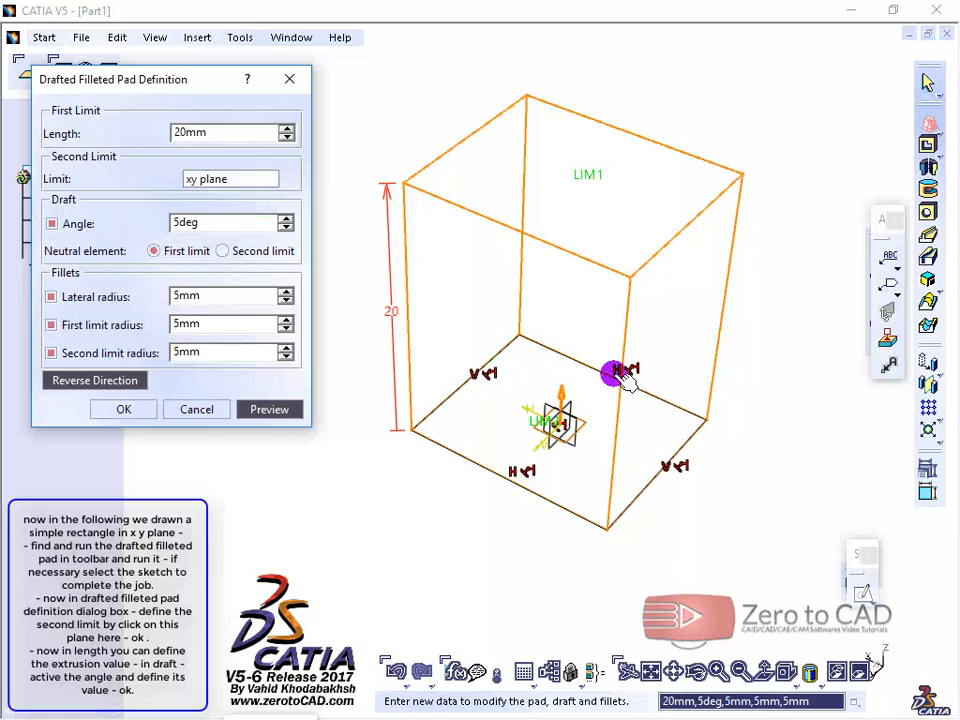
Step: Set the drafted filleted pad's length to 17 mm and its draft angle to 9 degrees
{"action": "middle_click_drag", "start_coordinate": [627, 378], "coordinate": [603, 340]}
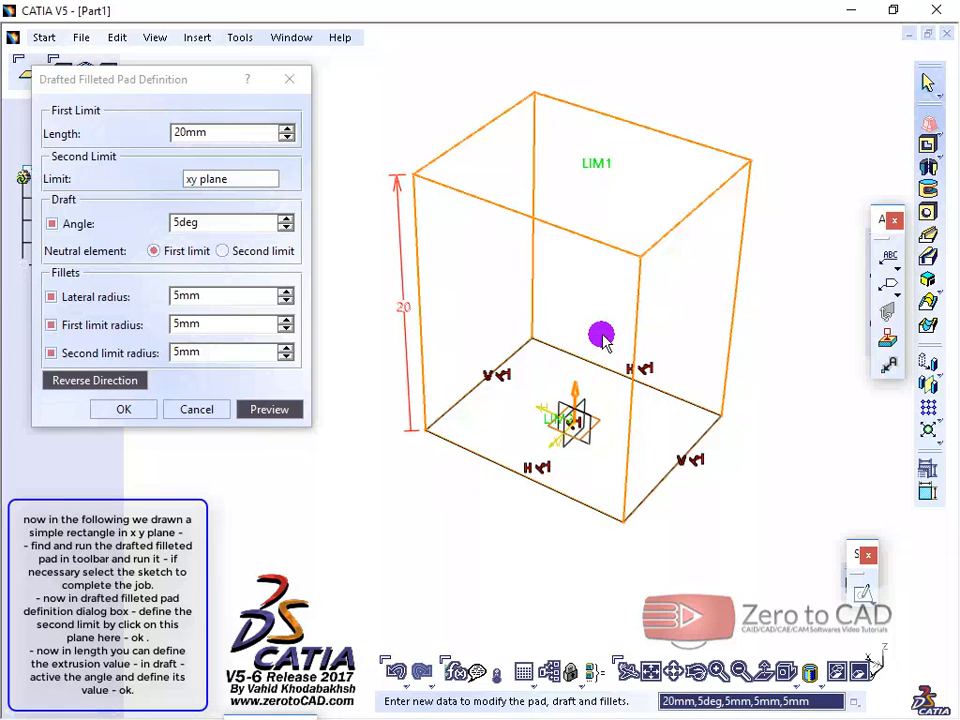
{"action": "left_click", "coordinate": [287, 139]}
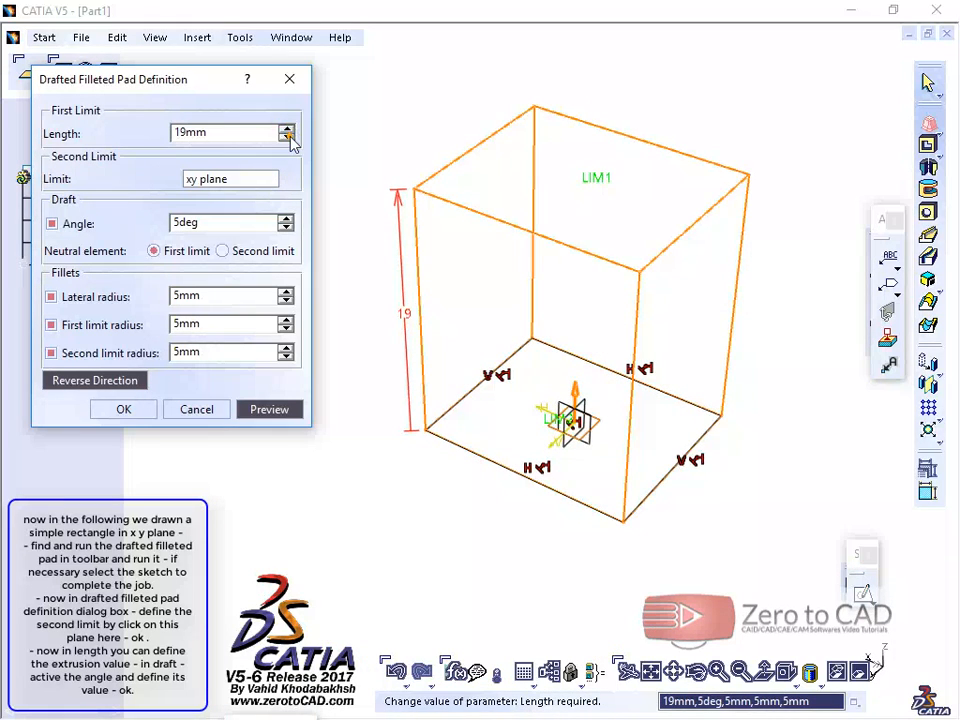
{"action": "left_click", "coordinate": [287, 139]}
{"action": "left_click", "coordinate": [287, 139]}
{"action": "left_click", "coordinate": [287, 139]}
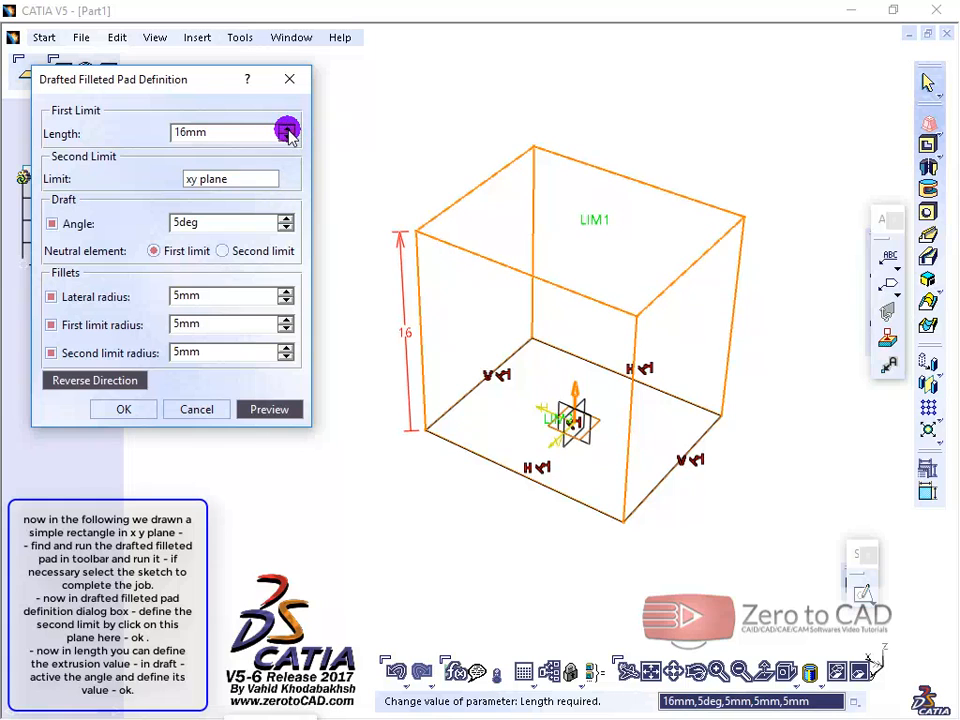
{"action": "left_click", "coordinate": [287, 129]}
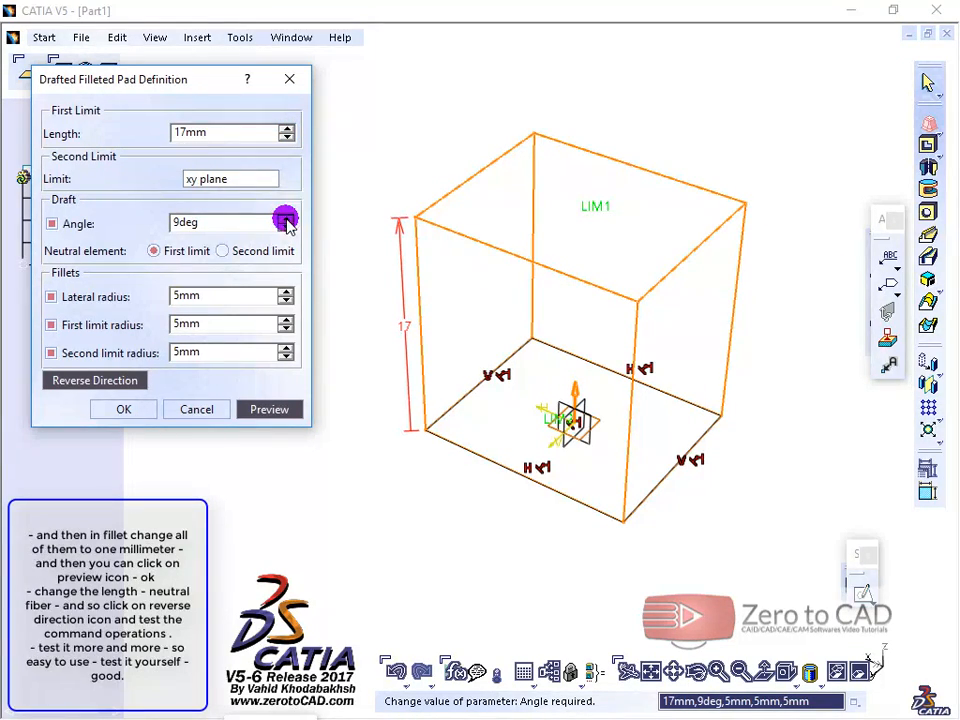
{"action": "left_click_drag", "start_coordinate": [222, 226], "coordinate": [162, 224]}
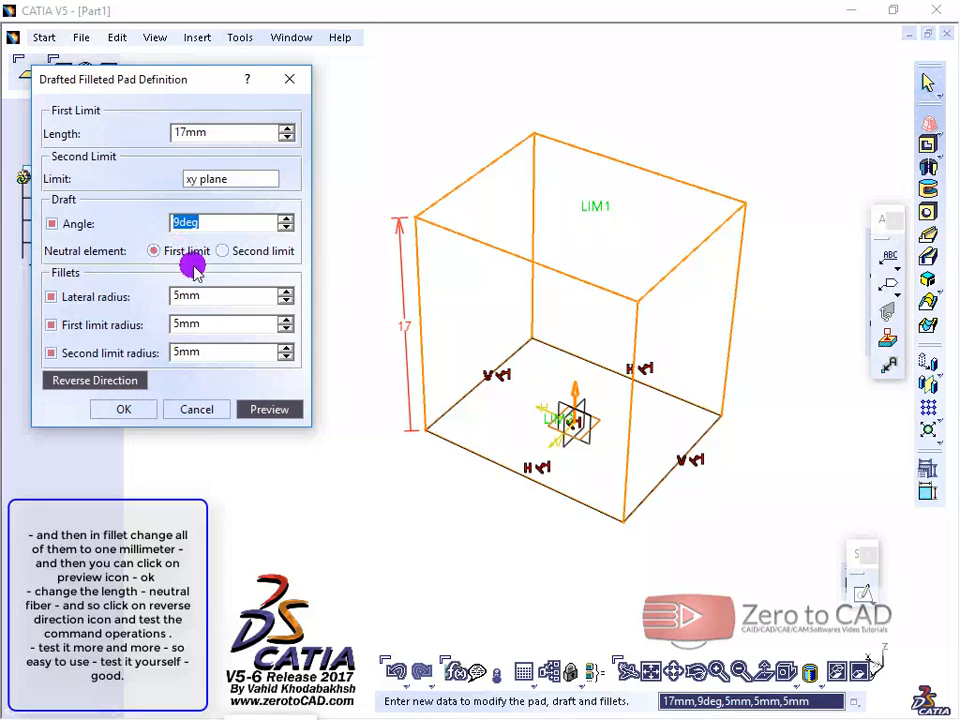
Step: Set the lateral, first limit and second limit fillet radii to 1 mm each and preview the drafted filleted pad
{"action": "left_click_drag", "start_coordinate": [210, 294], "coordinate": [171, 352]}
{"action": "type", "text": "111"}
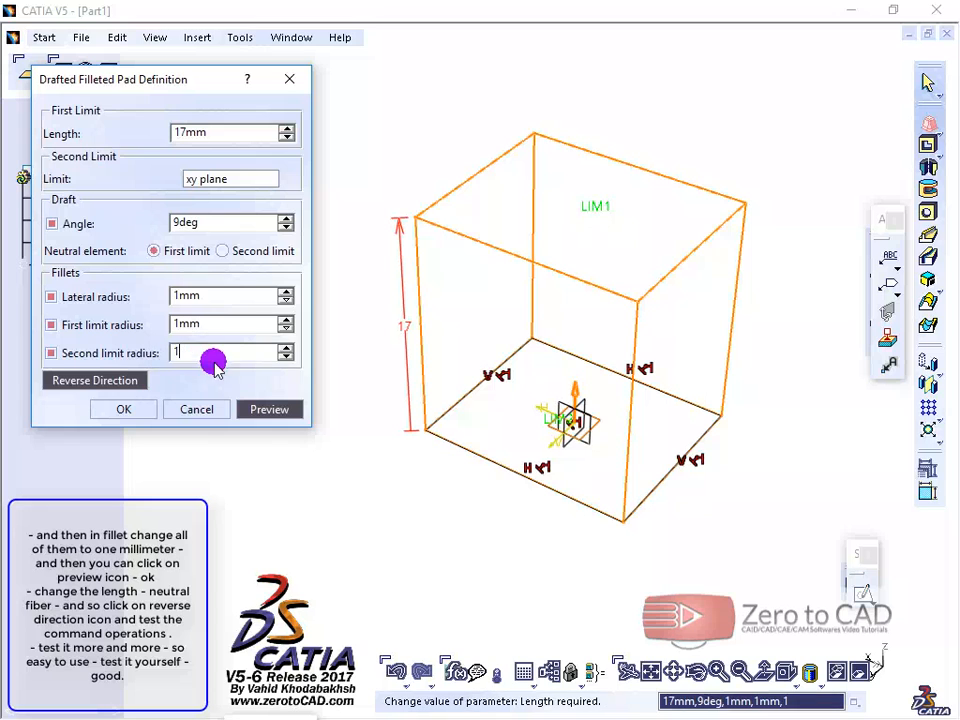
{"action": "left_click", "coordinate": [262, 410]}
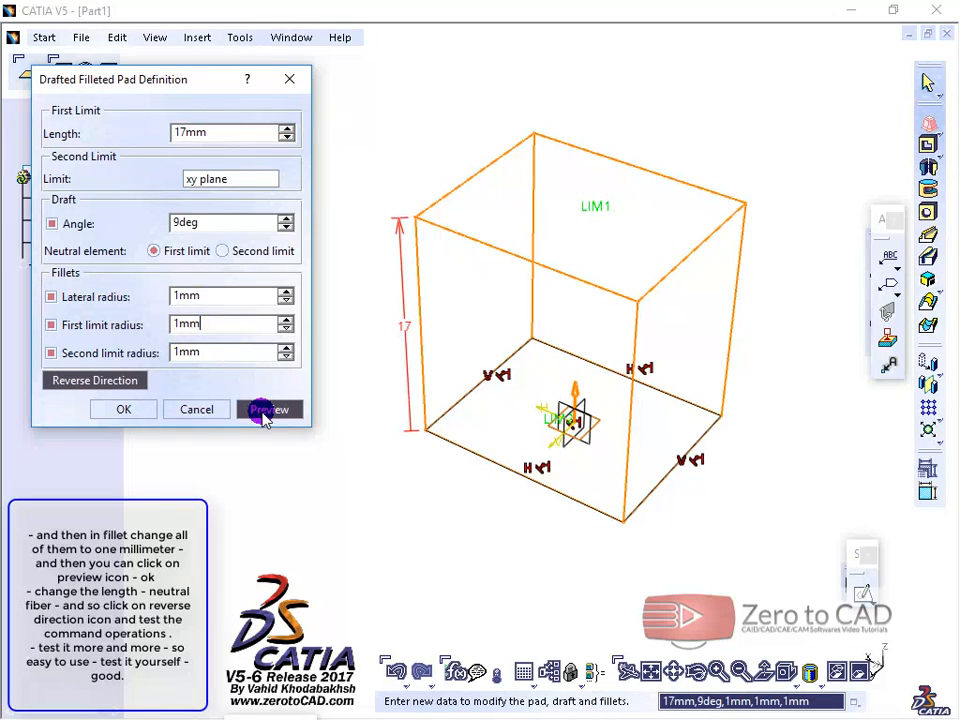
{"action": "mouse_move", "coordinate": [470, 352]}
{"action": "middle_mouse_down"}
{"action": "mouse_move", "coordinate": [482, 330]}
{"action": "mouse_move", "coordinate": [475, 335]}
{"action": "middle_mouse_up"}
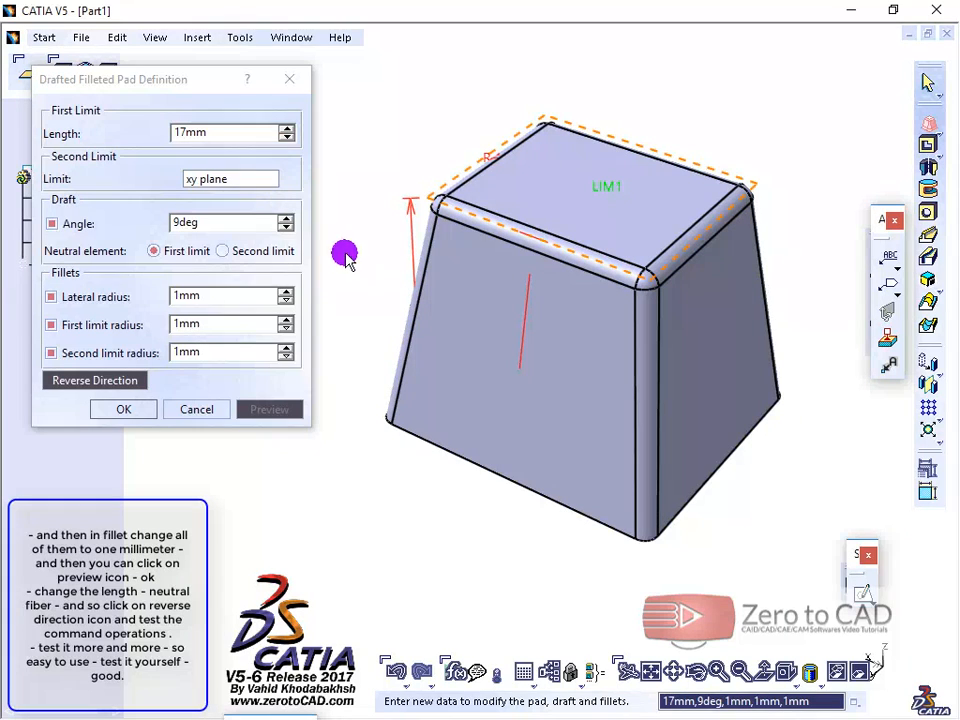
Step: Set the drafted filleted pad's length to 21 mm and preview it with the second limit, then the first limit, as neutral element
{"action": "left_click", "coordinate": [286, 129]}
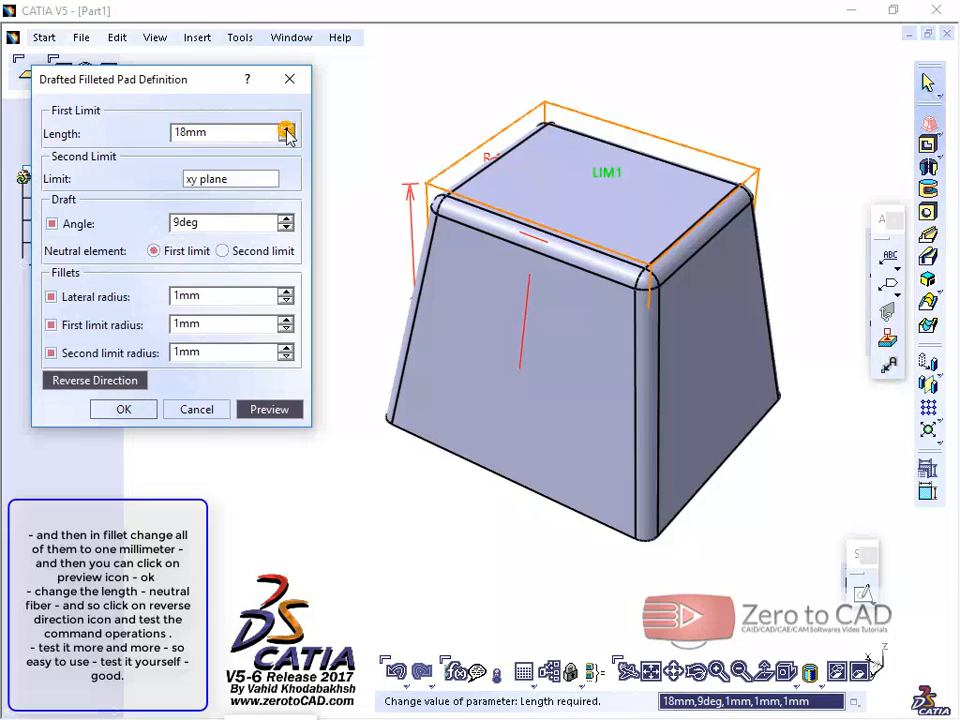
{"action": "left_click", "coordinate": [286, 129]}
{"action": "left_click", "coordinate": [286, 129]}
{"action": "left_click", "coordinate": [286, 129]}
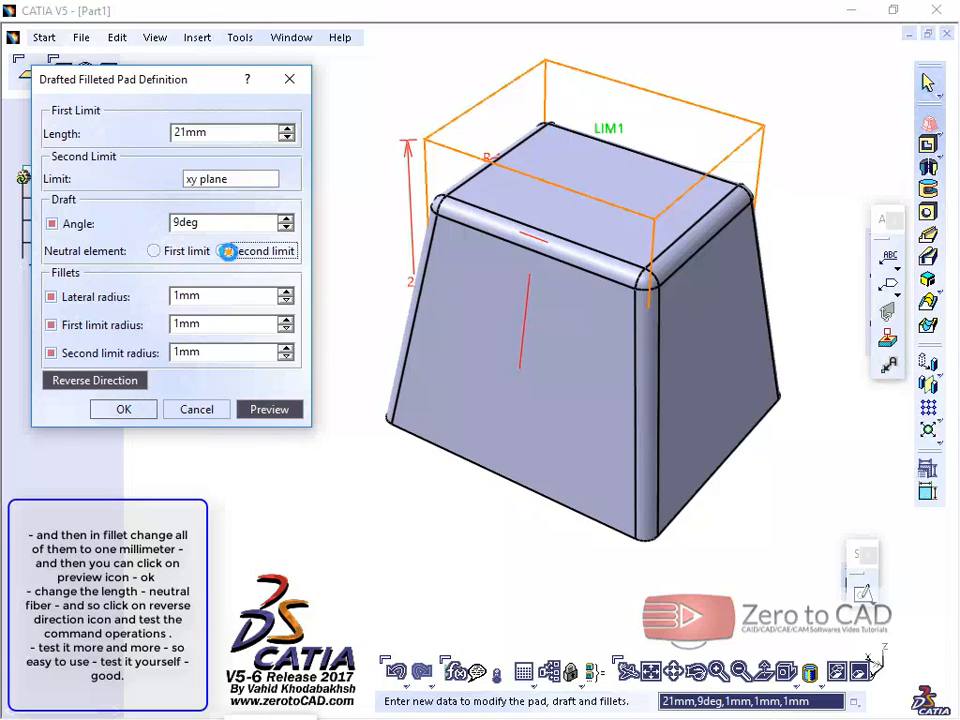
{"action": "left_click", "coordinate": [266, 411]}
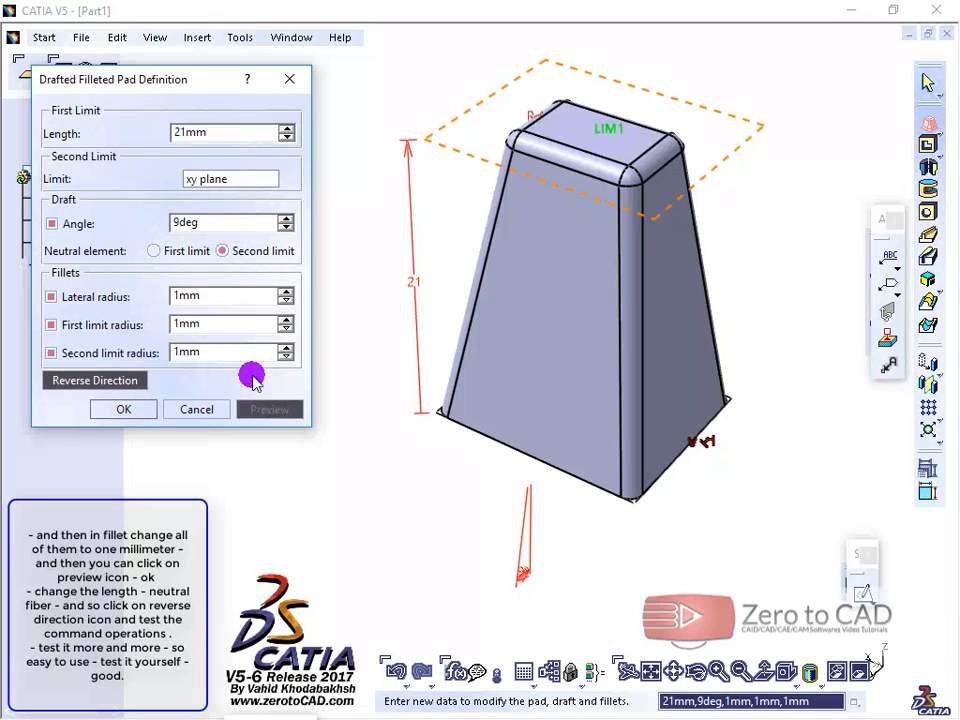
{"action": "left_click", "coordinate": [155, 252]}
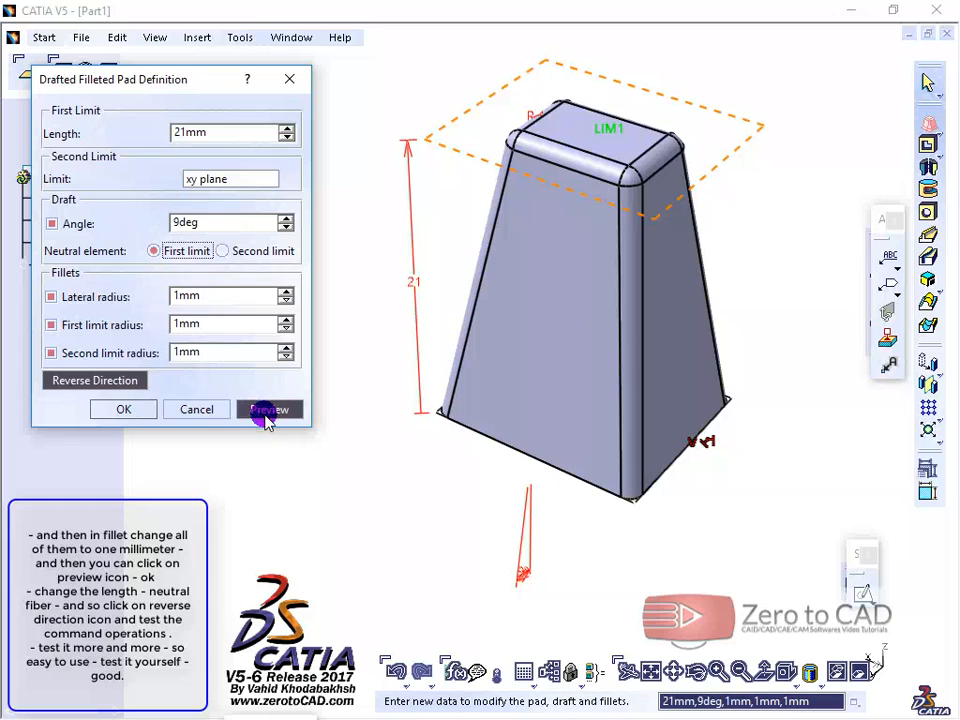
{"action": "left_click", "coordinate": [264, 410]}
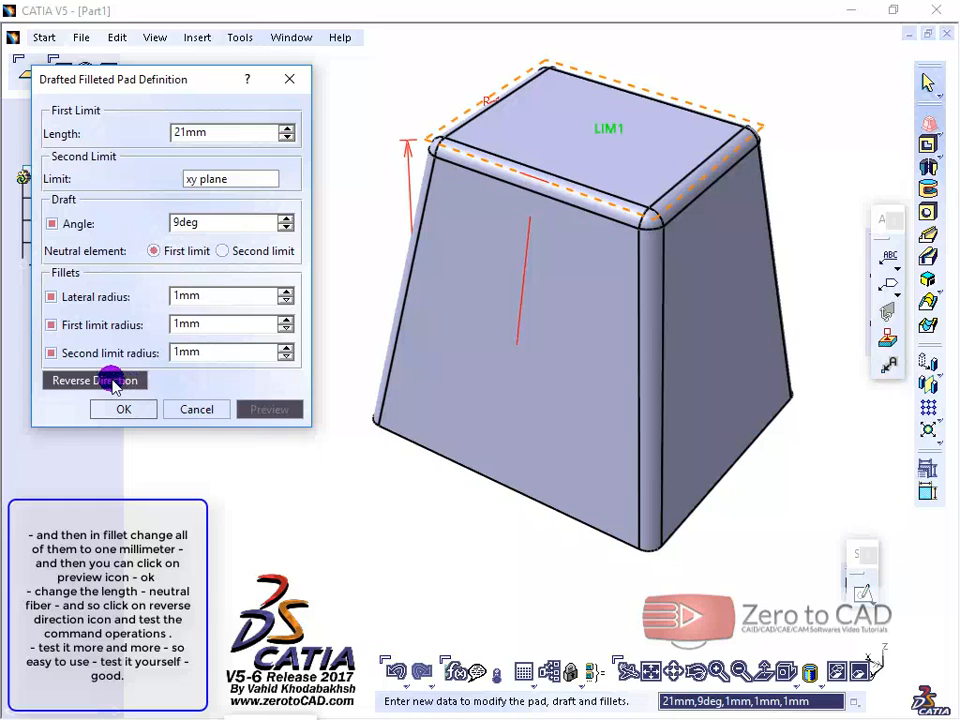
Step: Reverse the drafted filleted pad's direction, preview it, and inspect the drafted faces and rounded edges
{"action": "left_click", "coordinate": [114, 382]}
{"action": "left_click", "coordinate": [264, 410]}
{"action": "middle_click_drag", "start_coordinate": [542, 332], "coordinate": [531, 161]}
{"action": "middle_click_drag", "start_coordinate": [586, 545], "coordinate": [478, 414]}
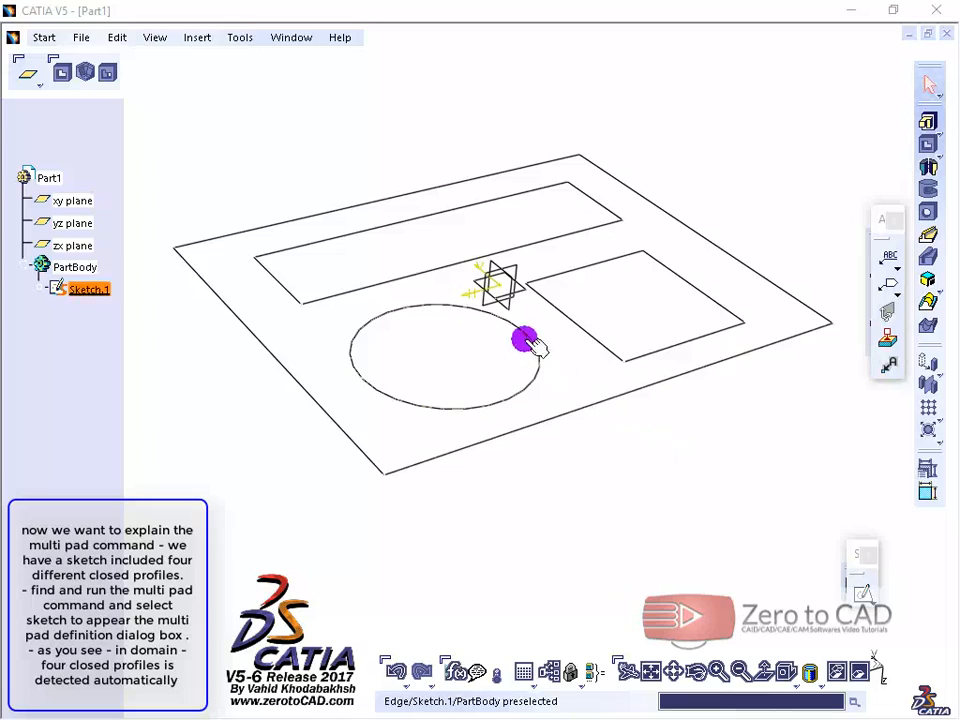
{"action": "mouse_move", "coordinate": [523, 336]}
{"action": "middle_mouse_down"}
{"action": "mouse_move", "coordinate": [416, 281]}
{"action": "mouse_move", "coordinate": [395, 312]}
{"action": "mouse_move", "coordinate": [369, 311]}
{"action": "mouse_move", "coordinate": [553, 279]}
{"action": "mouse_move", "coordinate": [568, 339]}
{"action": "mouse_move", "coordinate": [551, 456]}
{"action": "mouse_move", "coordinate": [566, 388]}
{"action": "mouse_move", "coordinate": [624, 275]}
{"action": "mouse_move", "coordinate": [634, 193]}
{"action": "mouse_move", "coordinate": [604, 266]}
{"action": "mouse_move", "coordinate": [602, 377]}
{"action": "mouse_move", "coordinate": [602, 334]}
{"action": "mouse_move", "coordinate": [620, 325]}
{"action": "mouse_move", "coordinate": [609, 311]}
{"action": "mouse_move", "coordinate": [611, 276]}
{"action": "middle_mouse_up"}
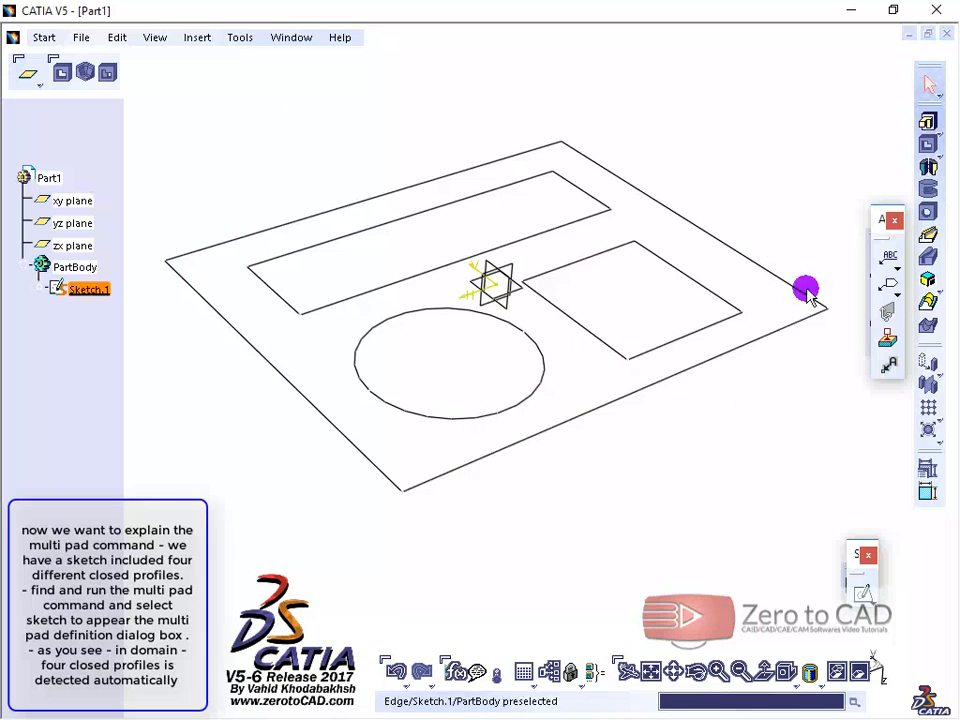
Step: Start a Multi-Pad on the sketch containing the outer rectangle, two inner rectangles and the circle
{"action": "left_click", "coordinate": [940, 131]}
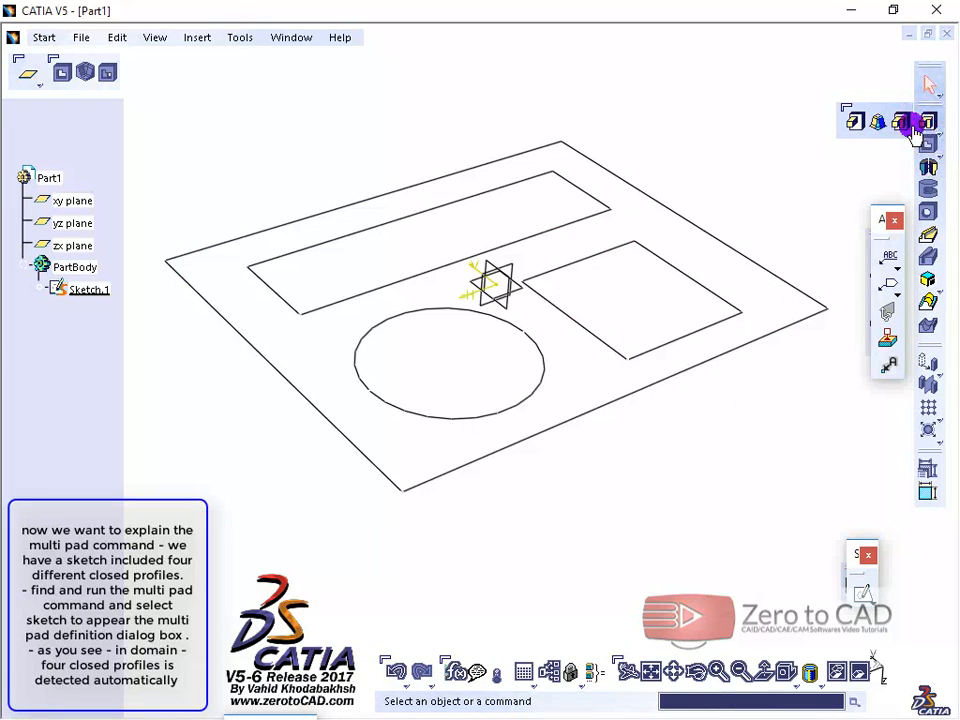
{"action": "left_click", "coordinate": [902, 121]}
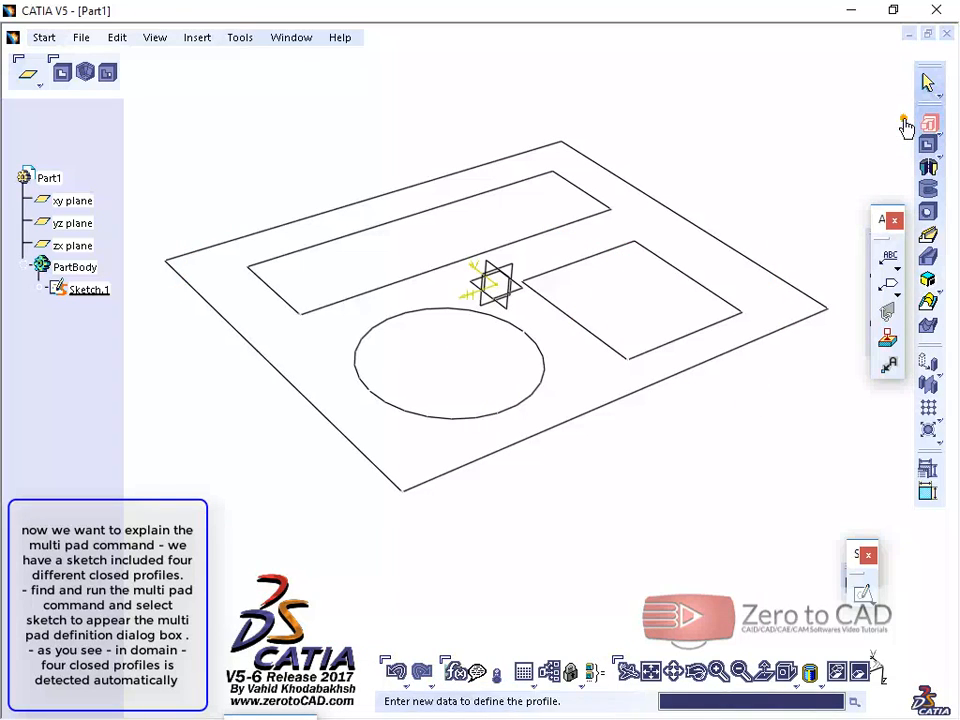
{"action": "left_click", "coordinate": [670, 207]}
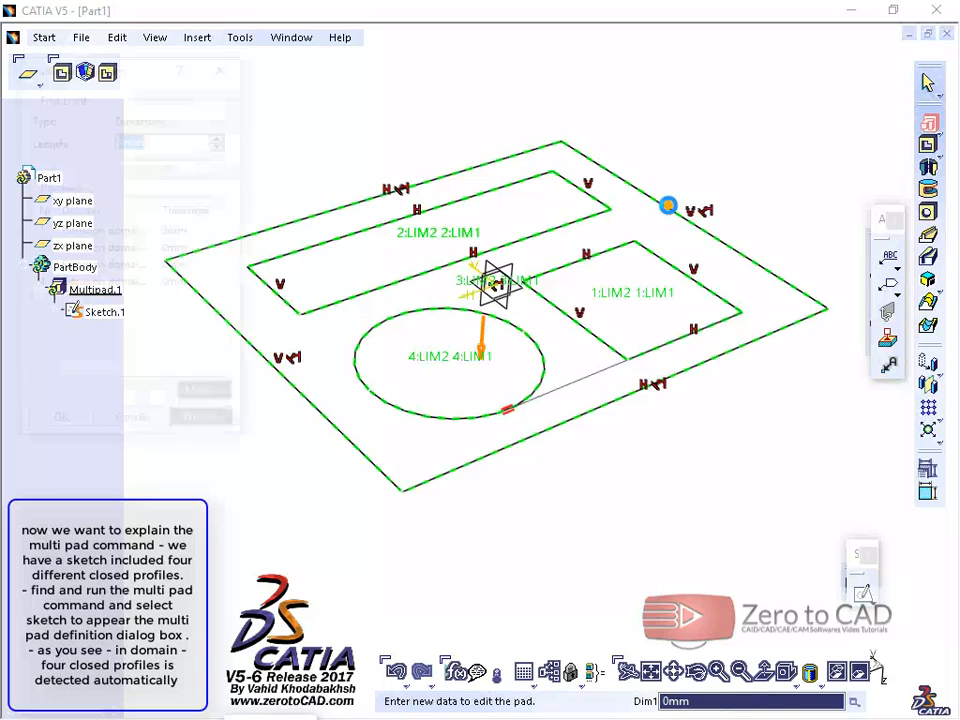
{"action": "left_click_drag", "start_coordinate": [115, 72], "coordinate": [113, 59]}
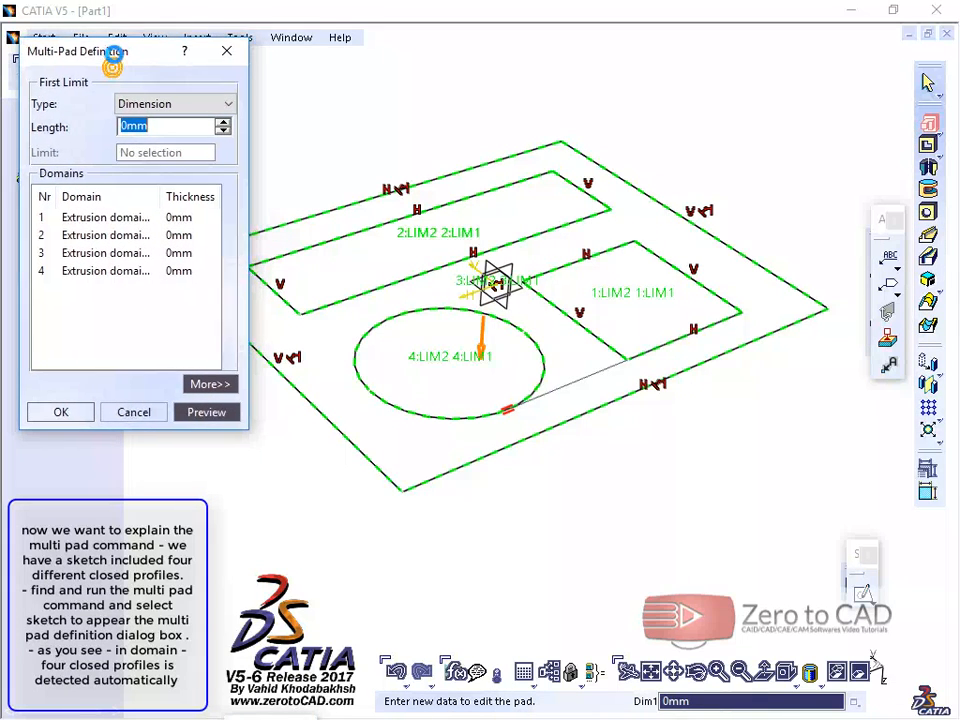
{"action": "mouse_move", "coordinate": [386, 219]}
{"action": "middle_mouse_down"}
{"action": "mouse_move", "coordinate": [474, 236]}
{"action": "mouse_move", "coordinate": [484, 261]}
{"action": "mouse_move", "coordinate": [517, 258]}
{"action": "middle_mouse_up"}
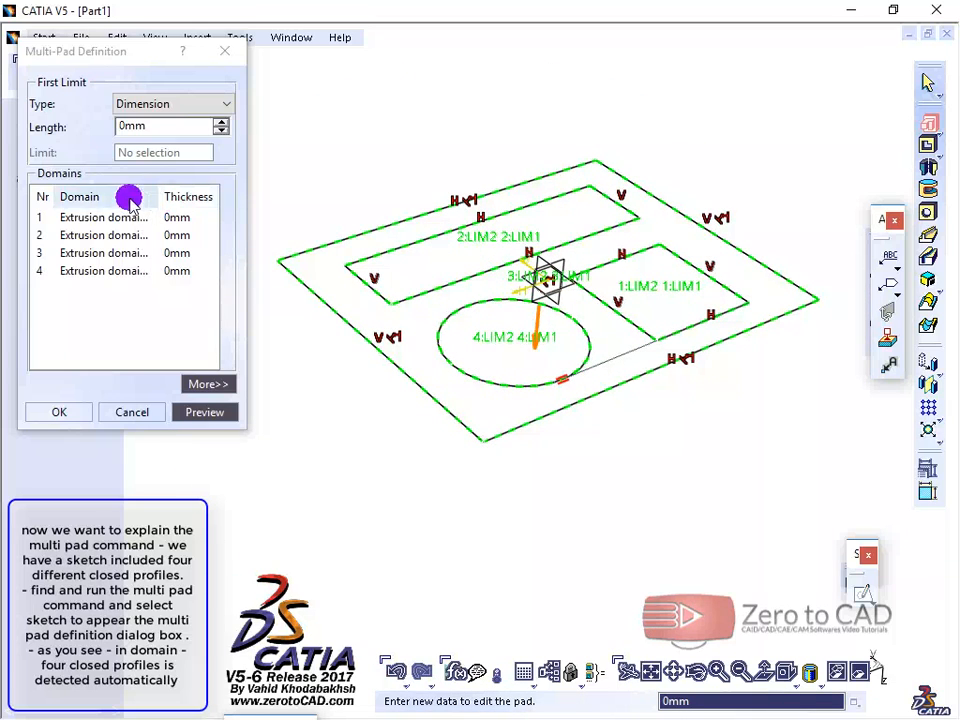
Step: Examine which closed profile of the sketch each of the extrusion domains 1 to 4 represents
{"action": "left_click", "coordinate": [70, 217]}
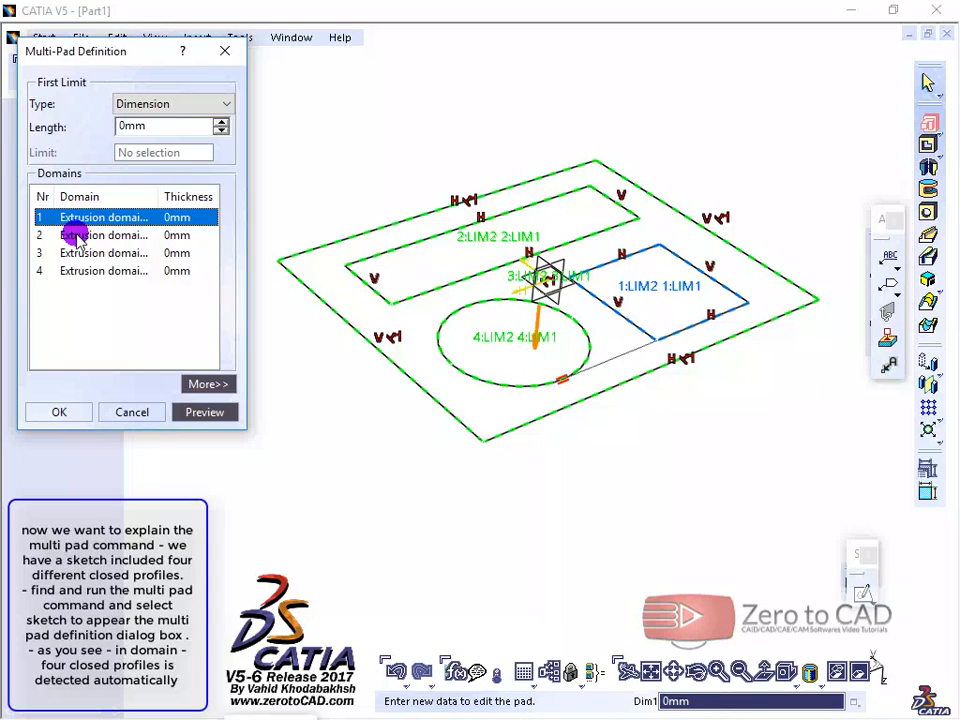
{"action": "left_click", "coordinate": [75, 235]}
{"action": "left_click", "coordinate": [79, 253]}
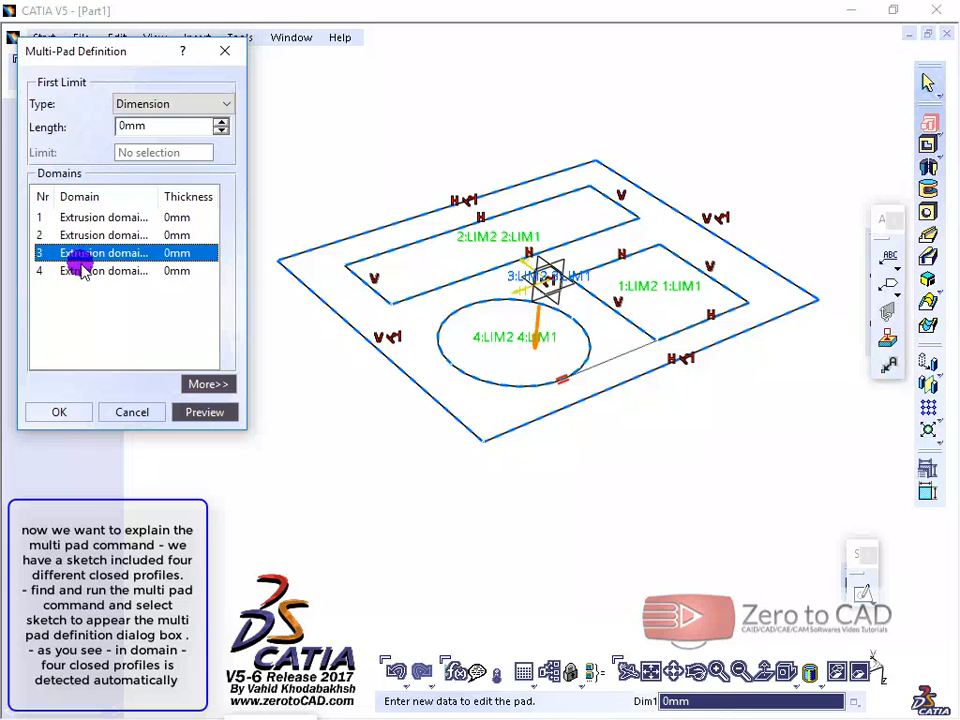
{"action": "left_click", "coordinate": [79, 270]}
{"action": "left_click", "coordinate": [77, 217]}
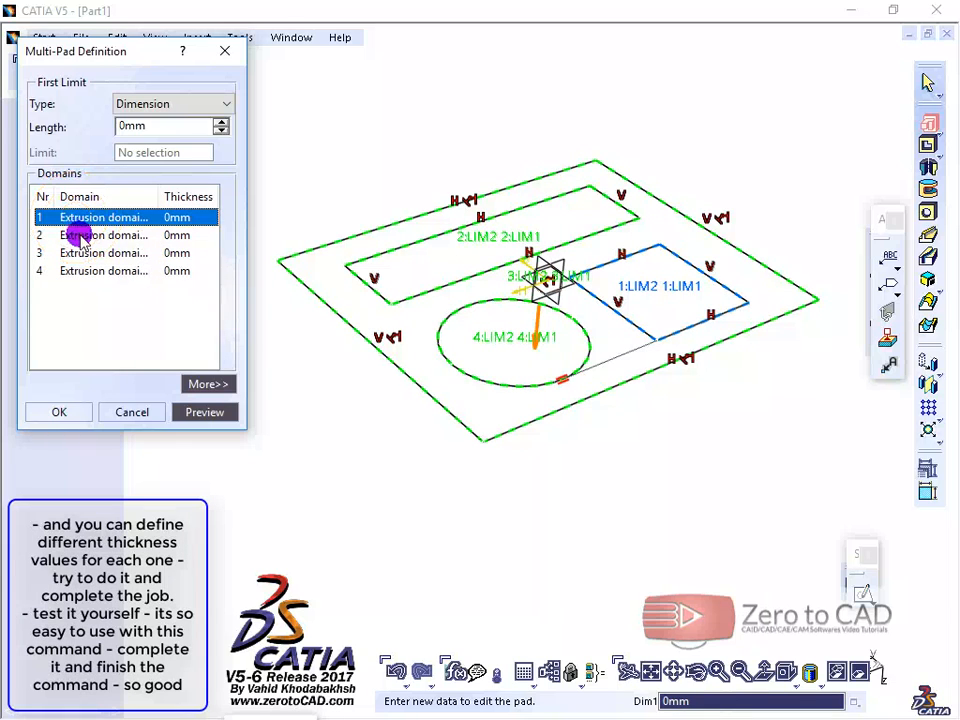
{"action": "left_click", "coordinate": [80, 236]}
{"action": "left_click", "coordinate": [80, 253]}
{"action": "left_click", "coordinate": [83, 270]}
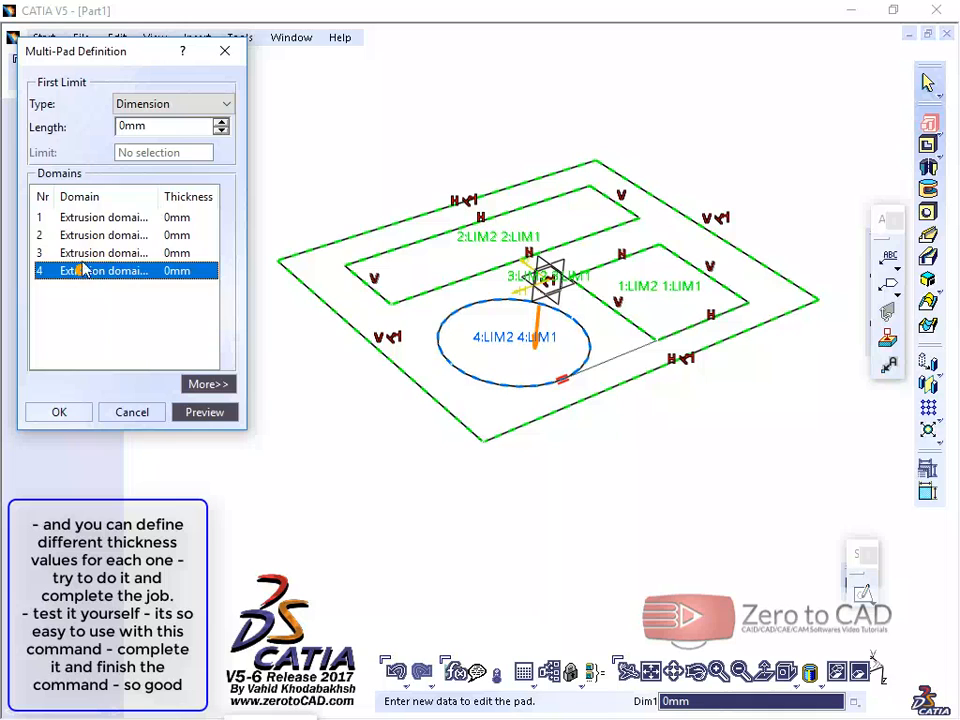
Step: Set the length of extrusion domain 1, the smaller inner rectangle, to 5 mm
{"action": "left_click", "coordinate": [82, 219]}
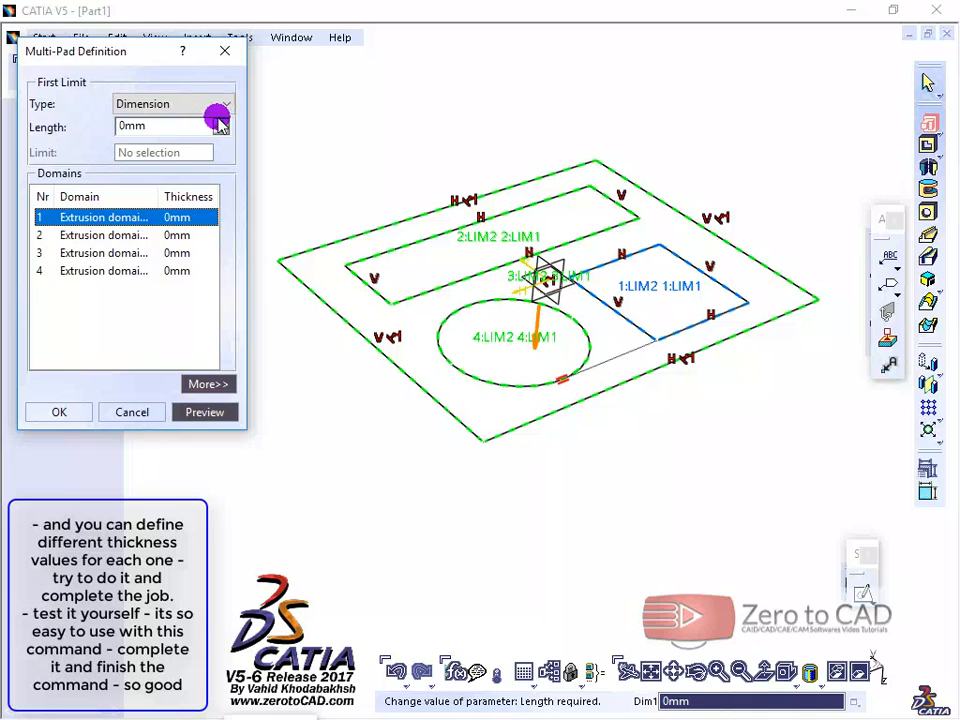
{"action": "left_click", "coordinate": [220, 123]}
{"action": "left_click", "coordinate": [220, 123]}
{"action": "left_click", "coordinate": [220, 123]}
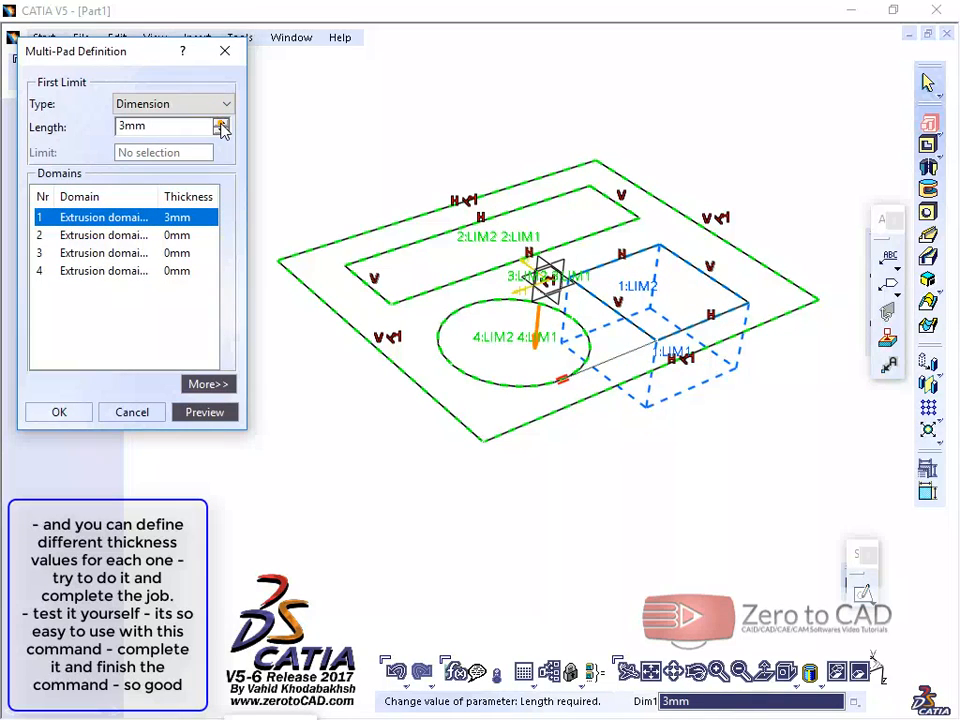
{"action": "left_click", "coordinate": [220, 123]}
{"action": "left_click", "coordinate": [220, 123]}
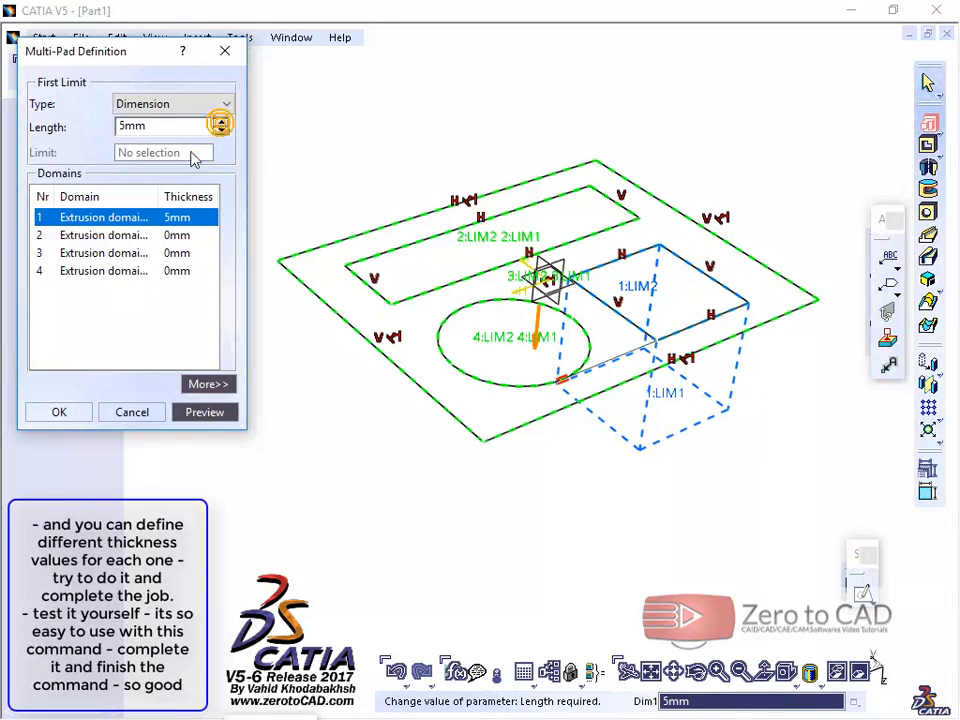
Step: Set the length of extrusion domain 2, the long inner rectangle, to 10 mm
{"action": "left_click", "coordinate": [108, 237]}
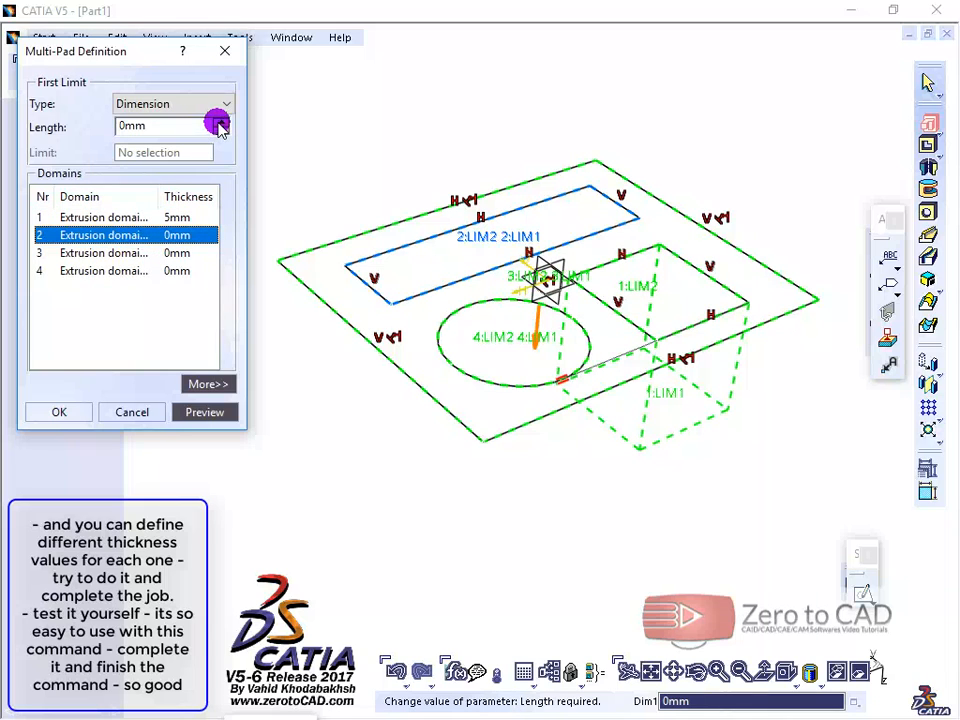
{"action": "double_click", "coordinate": [172, 126]}
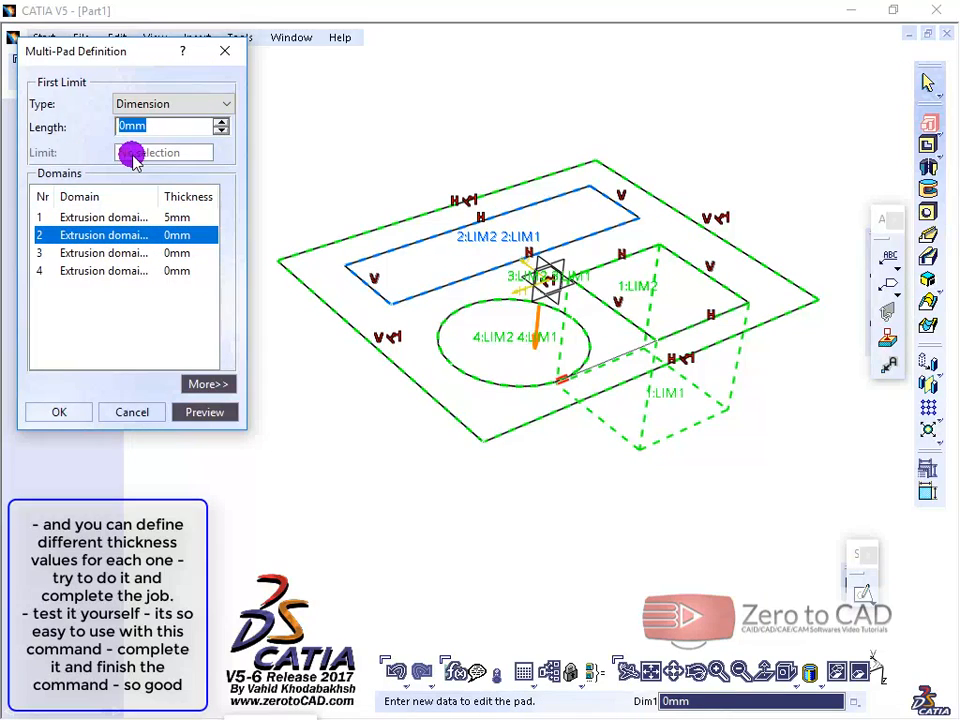
{"action": "left_click", "coordinate": [92, 253]}
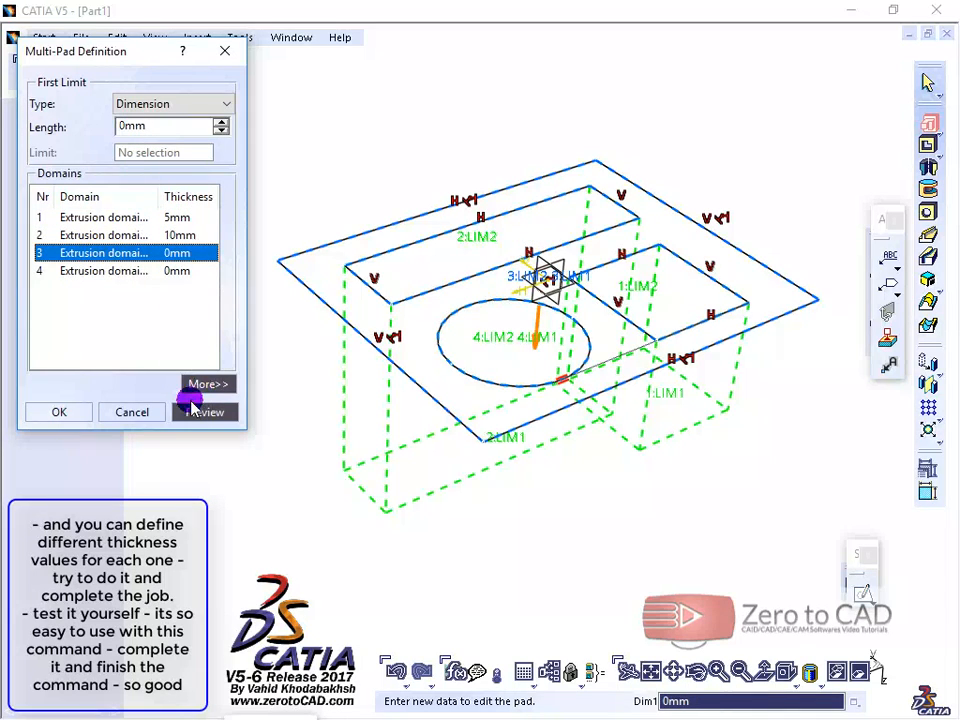
Step: Reverse the multi-pad's extrusion direction so the domains extend upward from the sketch
{"action": "left_click", "coordinate": [205, 385]}
{"action": "left_click", "coordinate": [296, 245]}
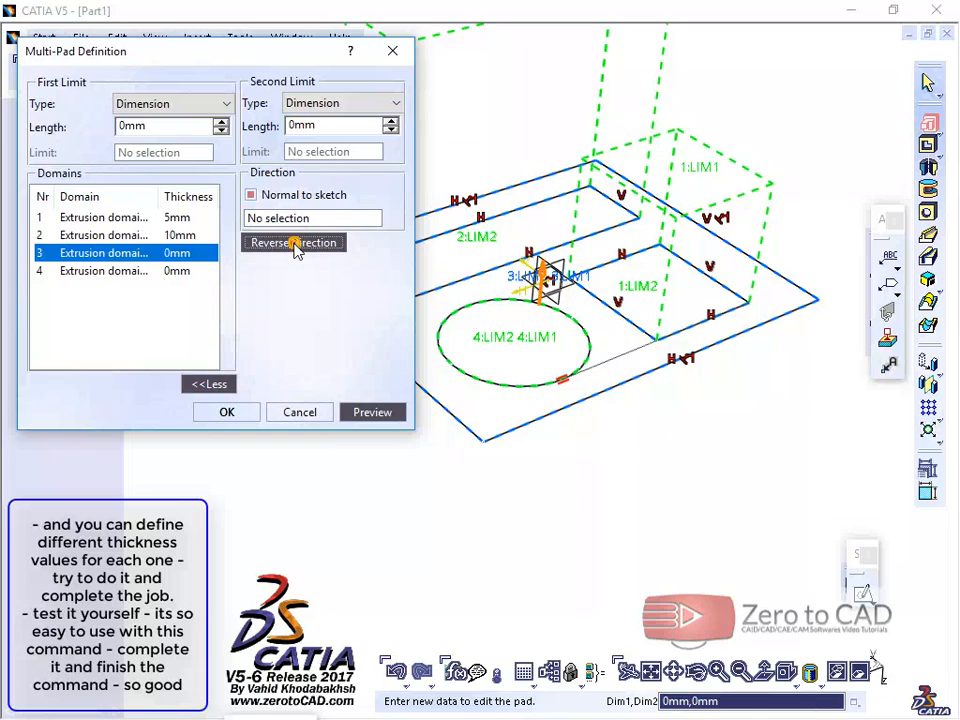
{"action": "left_click", "coordinate": [212, 384]}
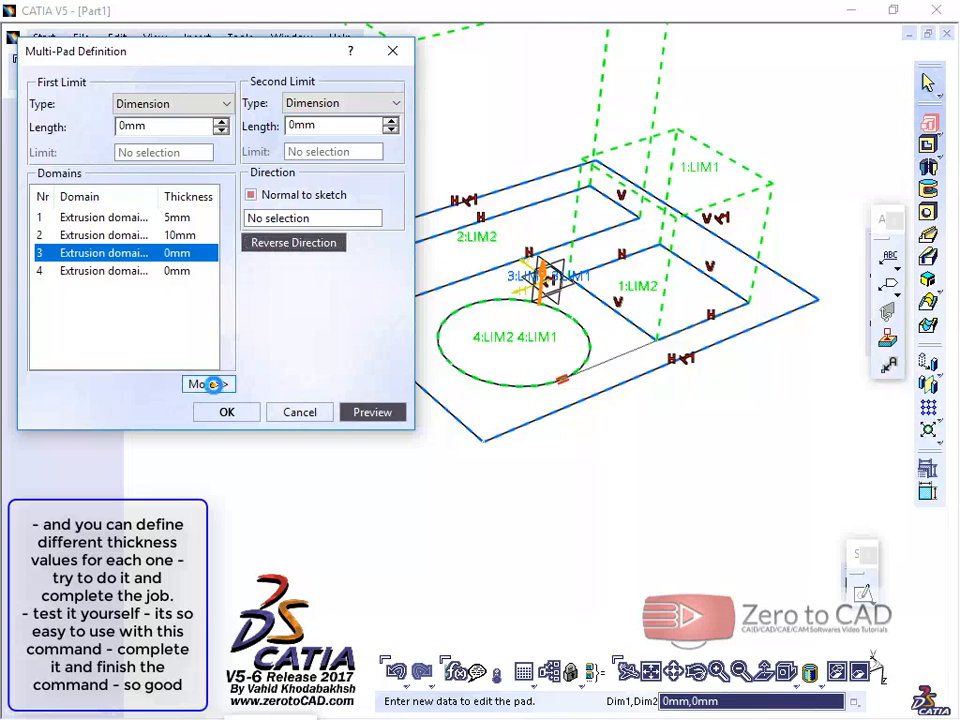
{"action": "middle_click_drag", "start_coordinate": [478, 281], "coordinate": [470, 338]}
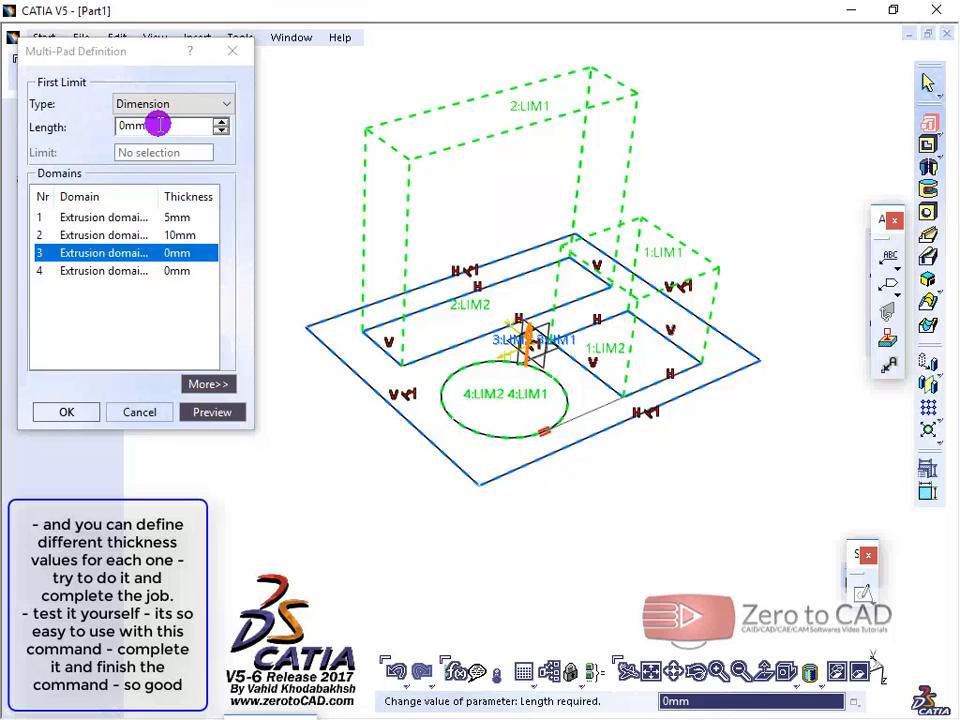
Step: Set the length of extrusion domain 3, the outer plate, to 2 mm and domain 4, the circle, to 7 mm
{"action": "double_click", "coordinate": [160, 125]}
{"action": "type", "text": "2"}
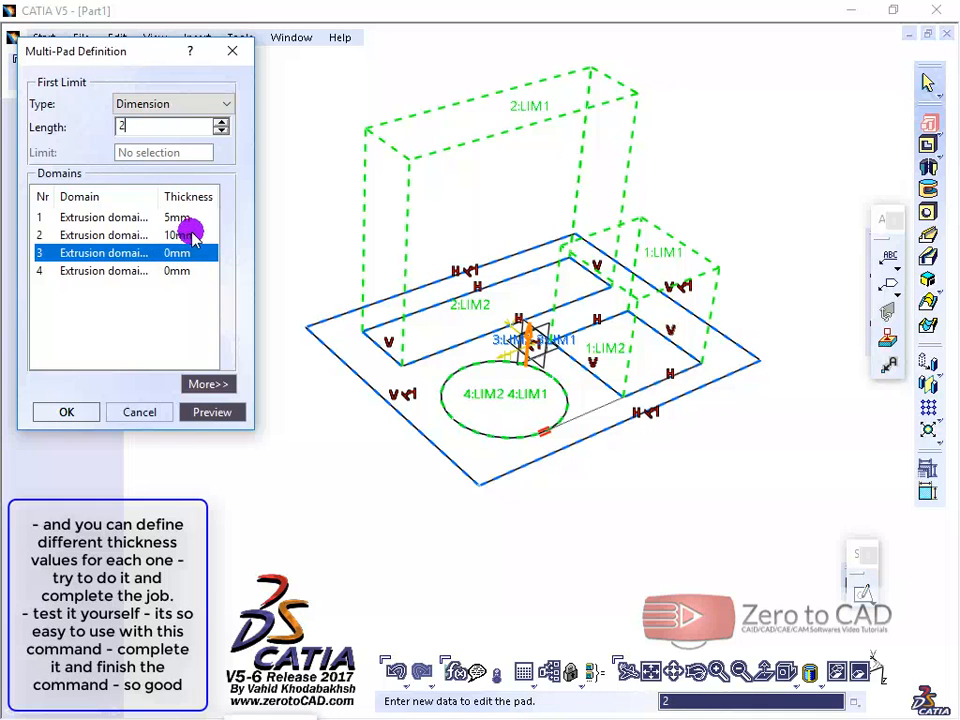
{"action": "left_click", "coordinate": [138, 272]}
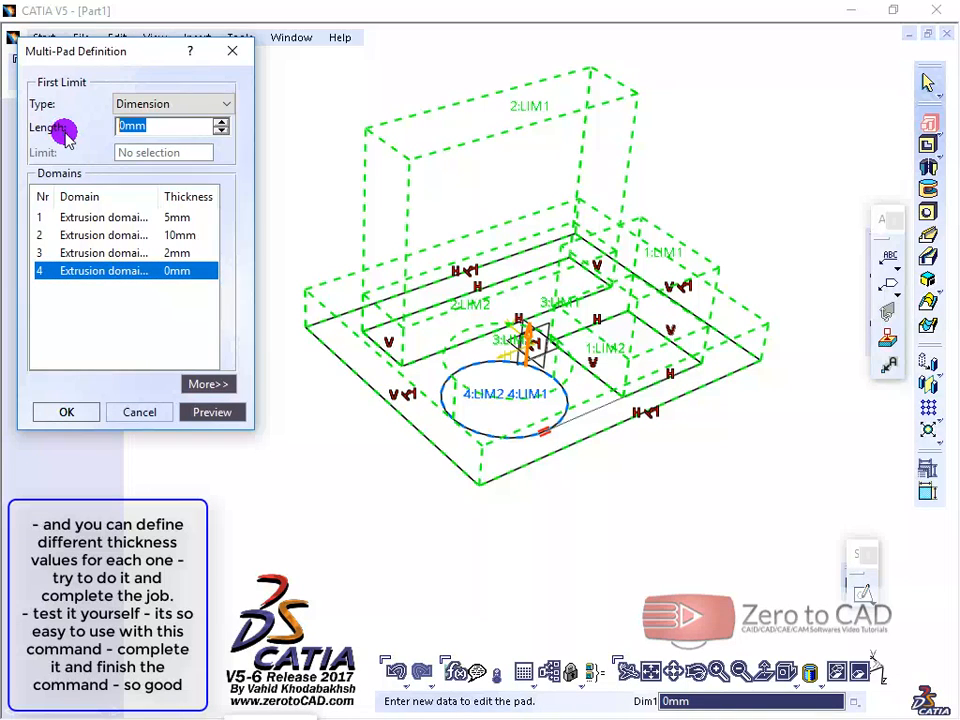
{"action": "type", "text": "7"}
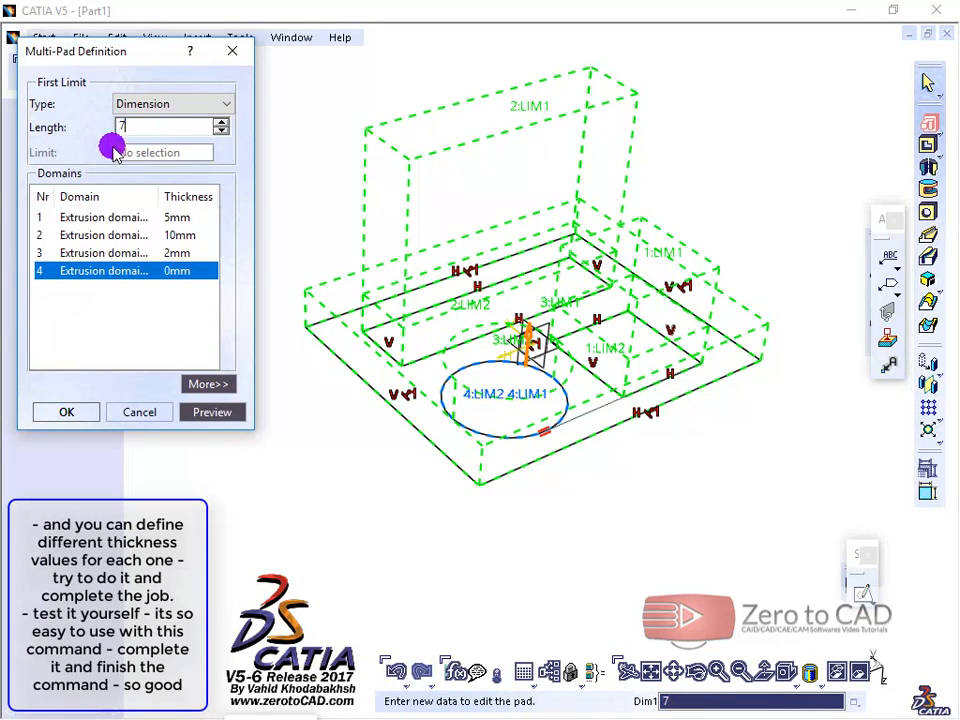
{"action": "left_click", "coordinate": [130, 253]}
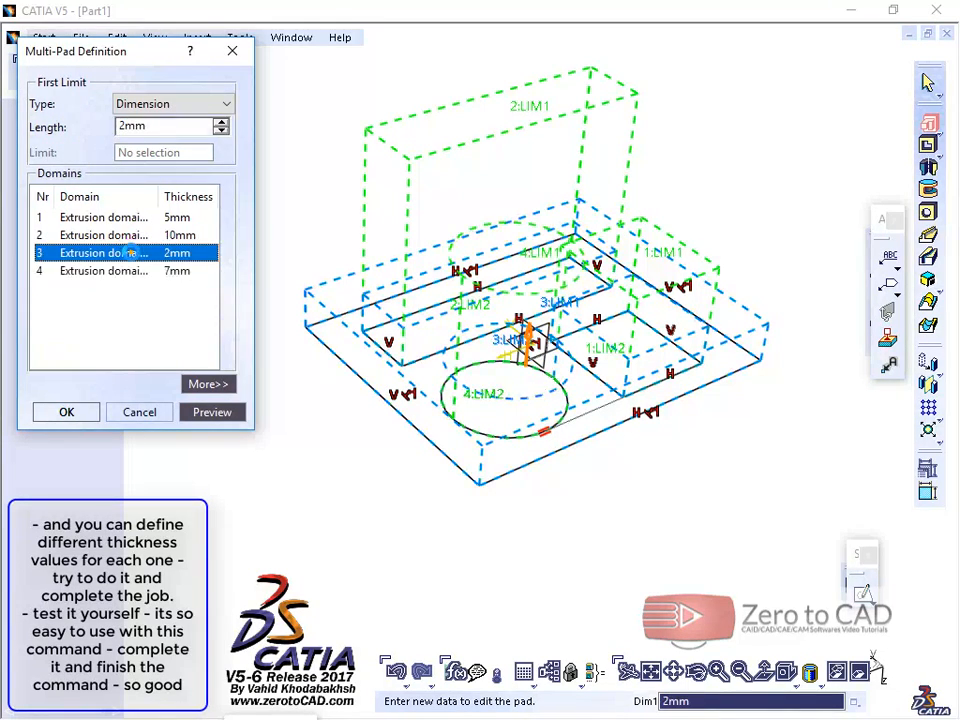
Step: Preview and accept the multi-pad, and inspect the finished plate with its two blocks and cylinder
{"action": "left_click", "coordinate": [210, 412]}
{"action": "mouse_move", "coordinate": [429, 300]}
{"action": "middle_mouse_down"}
{"action": "mouse_move", "coordinate": [366, 174]}
{"action": "mouse_move", "coordinate": [525, 285]}
{"action": "mouse_move", "coordinate": [394, 270]}
{"action": "mouse_move", "coordinate": [484, 281]}
{"action": "mouse_move", "coordinate": [481, 270]}
{"action": "mouse_move", "coordinate": [551, 439]}
{"action": "mouse_move", "coordinate": [583, 454]}
{"action": "mouse_move", "coordinate": [467, 281]}
{"action": "mouse_move", "coordinate": [359, 430]}
{"action": "mouse_move", "coordinate": [386, 499]}
{"action": "mouse_move", "coordinate": [366, 386]}
{"action": "mouse_move", "coordinate": [328, 268]}
{"action": "mouse_move", "coordinate": [367, 425]}
{"action": "mouse_move", "coordinate": [495, 568]}
{"action": "mouse_move", "coordinate": [716, 326]}
{"action": "mouse_move", "coordinate": [620, 275]}
{"action": "mouse_move", "coordinate": [570, 197]}
{"action": "mouse_move", "coordinate": [606, 274]}
{"action": "mouse_move", "coordinate": [459, 394]}
{"action": "mouse_move", "coordinate": [282, 352]}
{"action": "middle_mouse_up"}
{"action": "left_click", "coordinate": [66, 412]}
{"action": "middle_click_drag", "start_coordinate": [639, 386], "coordinate": [290, 450]}
{"action": "mouse_move", "coordinate": [270, 266]}
{"action": "middle_mouse_down"}
{"action": "mouse_move", "coordinate": [499, 521]}
{"action": "mouse_move", "coordinate": [414, 560]}
{"action": "mouse_move", "coordinate": [482, 594]}
{"action": "mouse_move", "coordinate": [557, 606]}
{"action": "mouse_move", "coordinate": [568, 564]}
{"action": "middle_mouse_up"}
{"action": "middle_click_drag", "start_coordinate": [660, 483], "coordinate": [590, 280]}
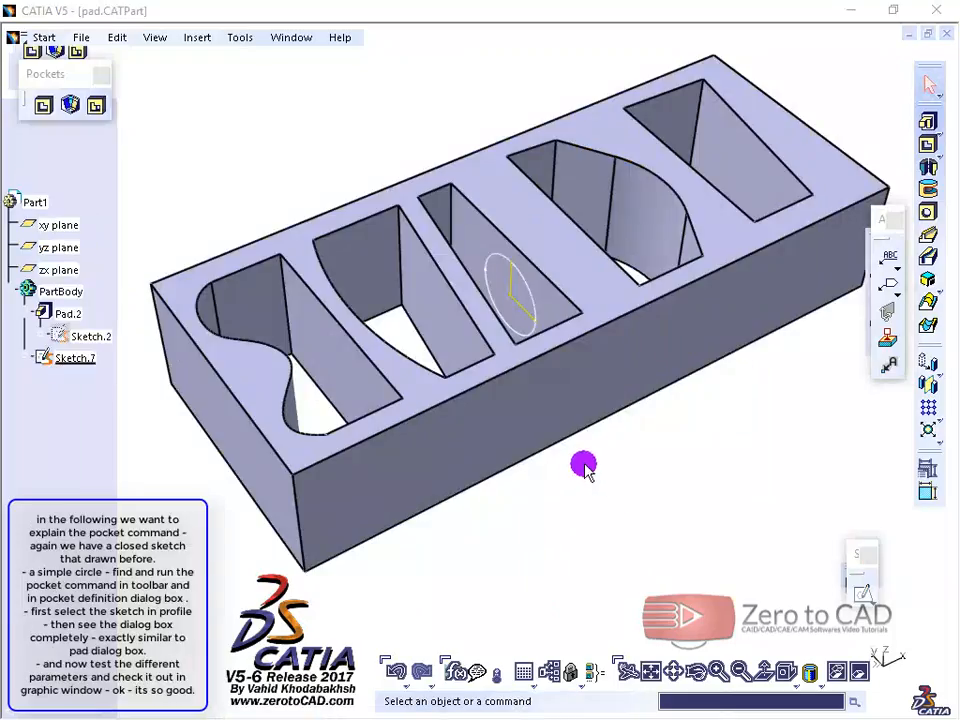
{"action": "mouse_move", "coordinate": [579, 463]}
{"action": "middle_mouse_down"}
{"action": "mouse_move", "coordinate": [561, 474]}
{"action": "mouse_move", "coordinate": [562, 427]}
{"action": "mouse_move", "coordinate": [553, 487]}
{"action": "mouse_move", "coordinate": [437, 437]}
{"action": "mouse_move", "coordinate": [452, 471]}
{"action": "mouse_move", "coordinate": [452, 347]}
{"action": "mouse_move", "coordinate": [423, 397]}
{"action": "mouse_move", "coordinate": [422, 420]}
{"action": "mouse_move", "coordinate": [440, 405]}
{"action": "middle_mouse_up"}
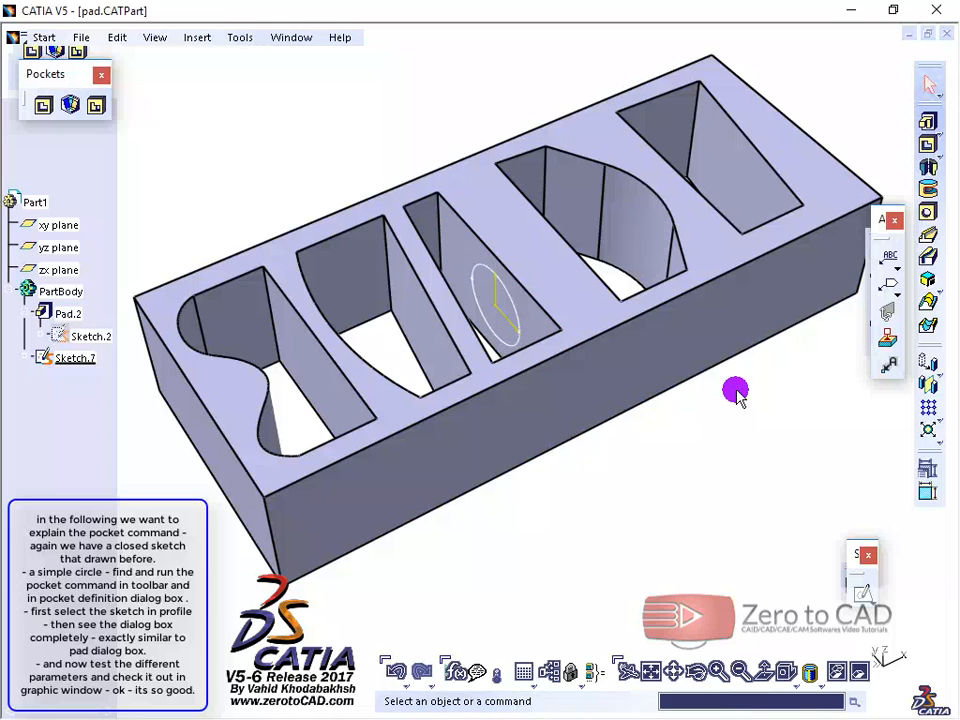
Step: Start a Pocket on the circle sketch inside the slotted block and stretch its first limit to a depth of -23 mm
{"action": "left_click", "coordinate": [933, 150]}
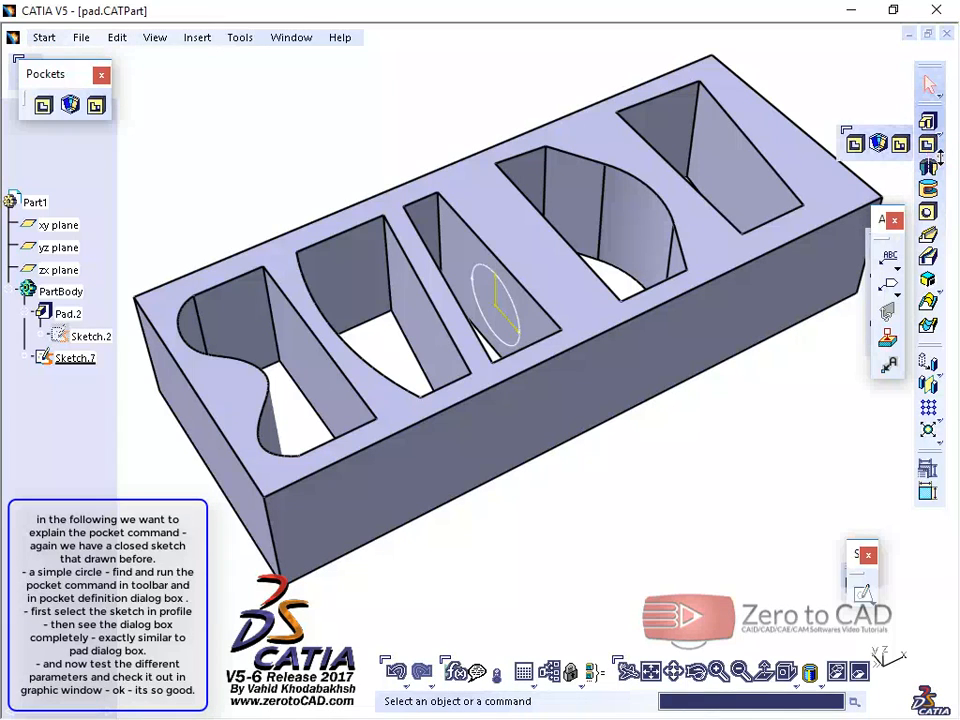
{"action": "left_click", "coordinate": [873, 146]}
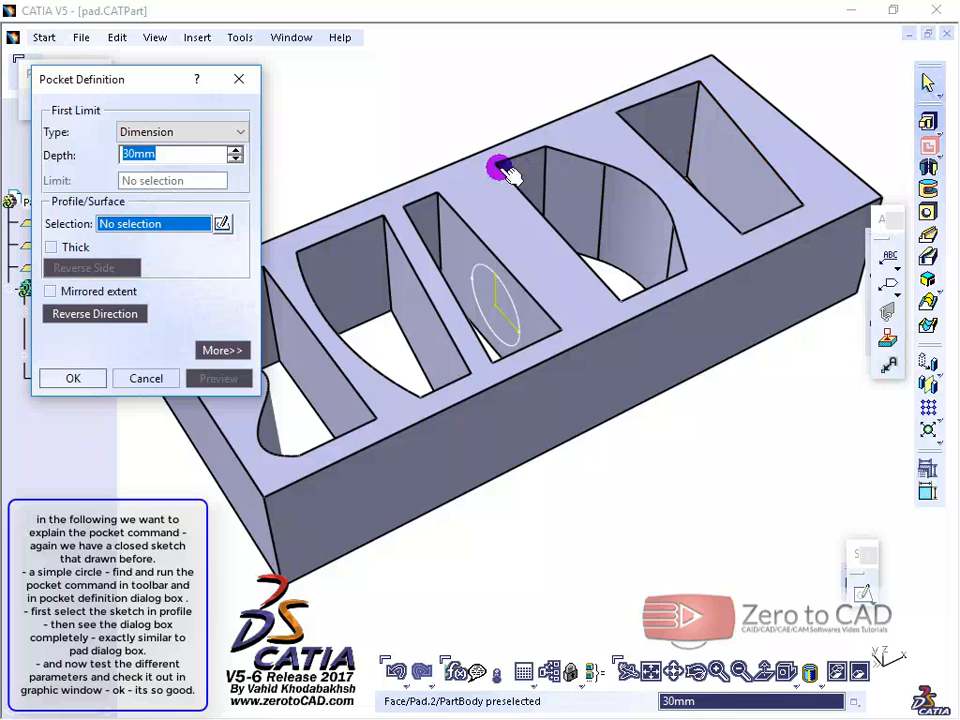
{"action": "left_click_drag", "start_coordinate": [128, 80], "coordinate": [118, 54]}
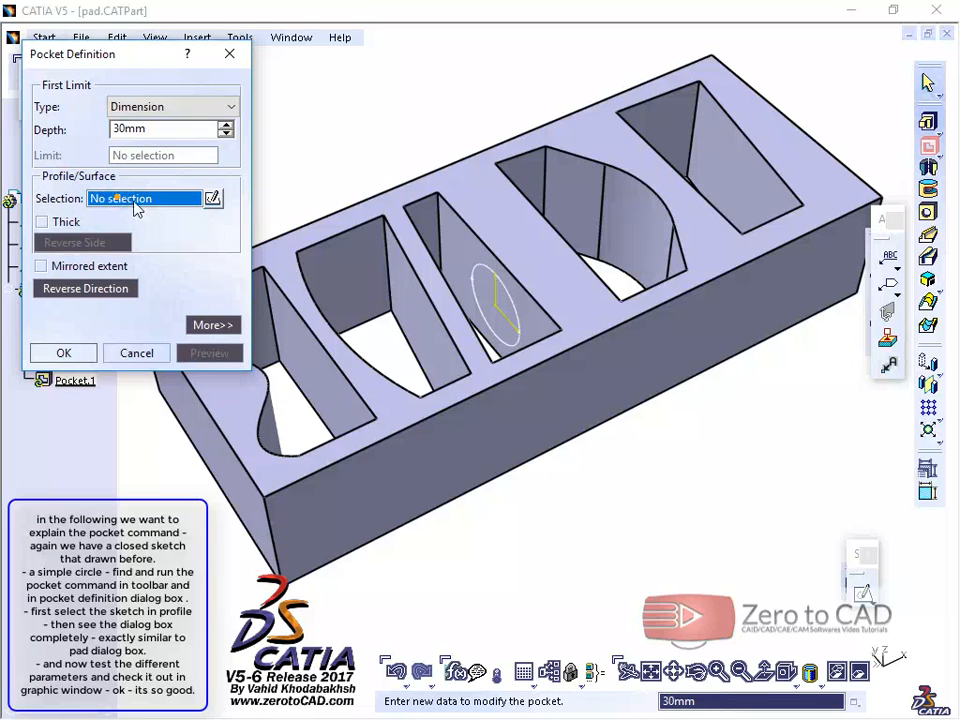
{"action": "left_click", "coordinate": [518, 313]}
{"action": "middle_click_drag", "start_coordinate": [519, 385], "coordinate": [628, 265]}
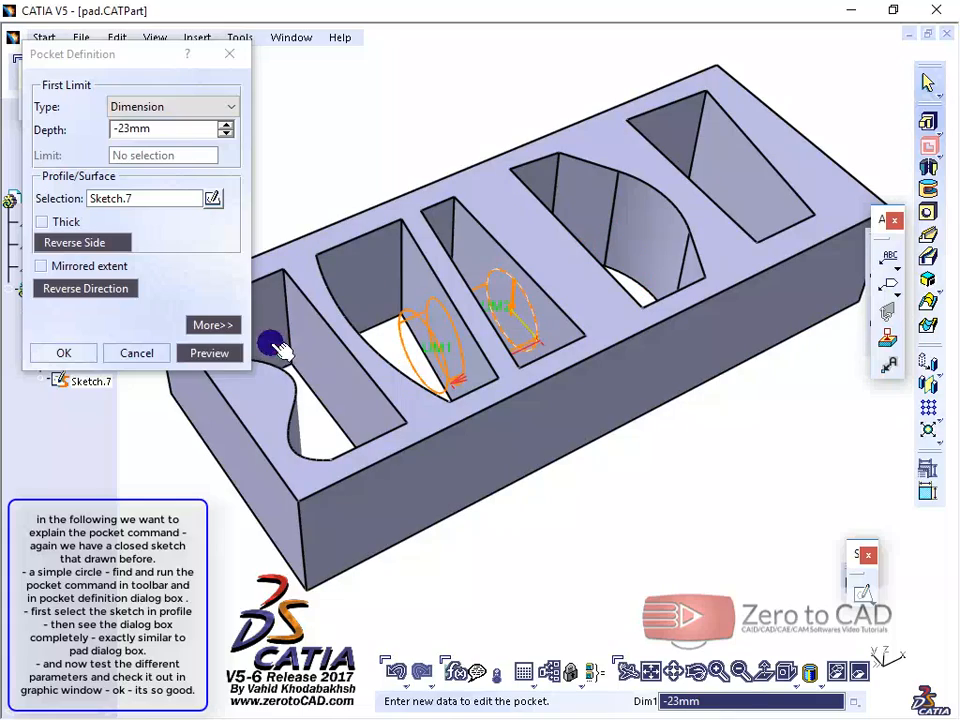
Step: Preview the pocket, stretch its first limit to a depth of -79 mm past the block's end wall, and preview it again
{"action": "left_click", "coordinate": [211, 355]}
{"action": "middle_click_drag", "start_coordinate": [490, 430], "coordinate": [440, 400]}
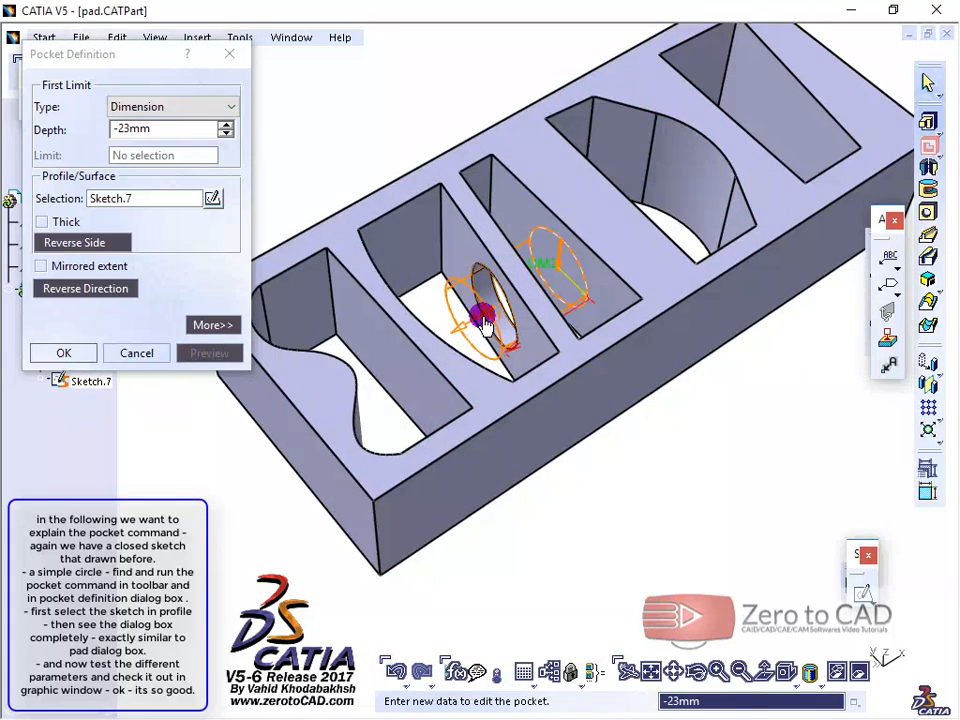
{"action": "left_click_drag", "start_coordinate": [484, 320], "coordinate": [255, 454]}
{"action": "left_click", "coordinate": [216, 353]}
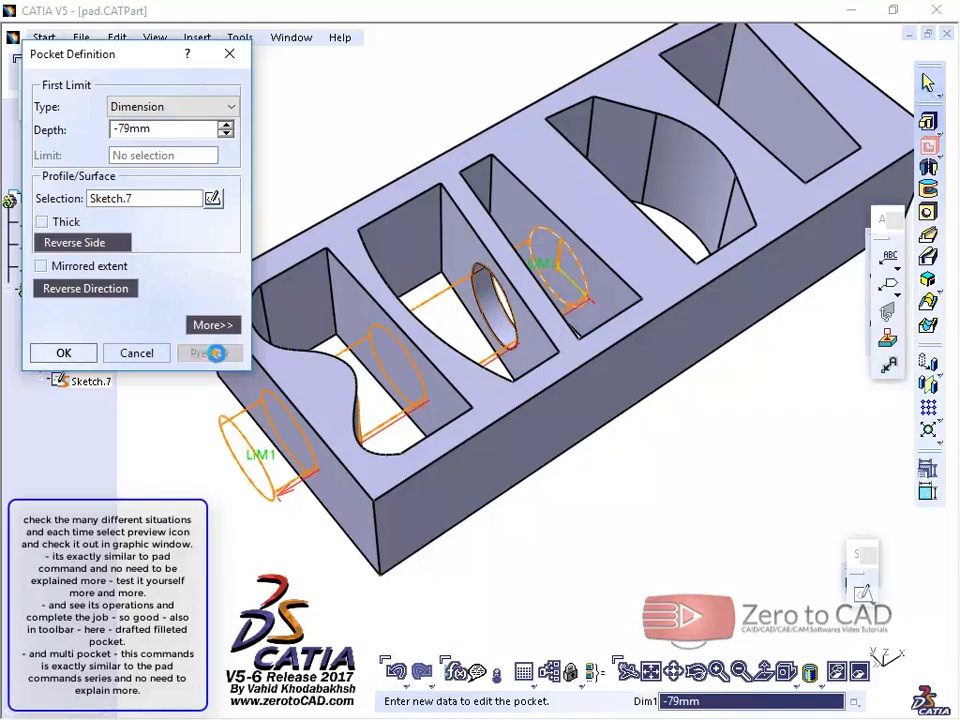
{"action": "middle_click_drag", "start_coordinate": [510, 418], "coordinate": [242, 253]}
Step: Set the first limit to Up to surface, choose the near wall of the slot at the block's far end, and preview the cut
{"action": "left_click", "coordinate": [163, 108]}
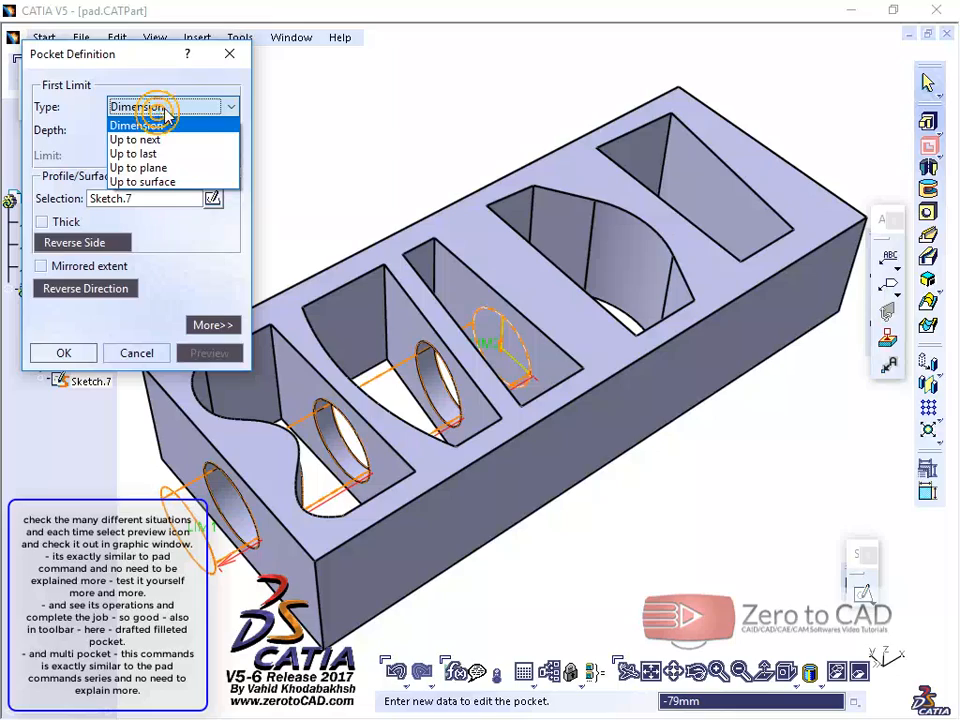
{"action": "left_click", "coordinate": [135, 182]}
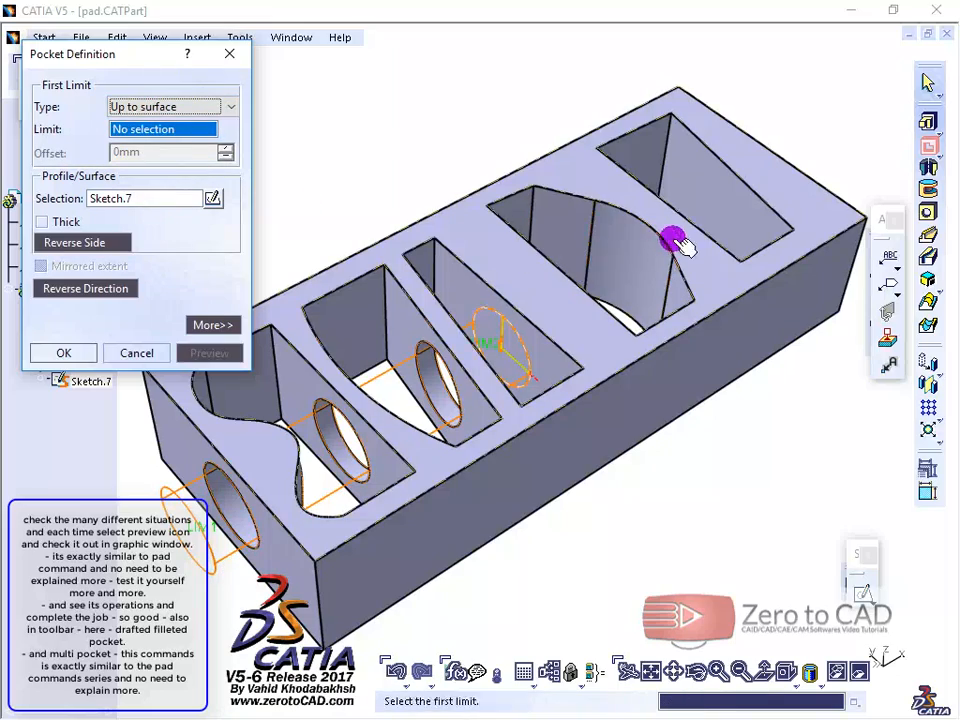
{"action": "middle_click_drag", "start_coordinate": [675, 243], "coordinate": [489, 381]}
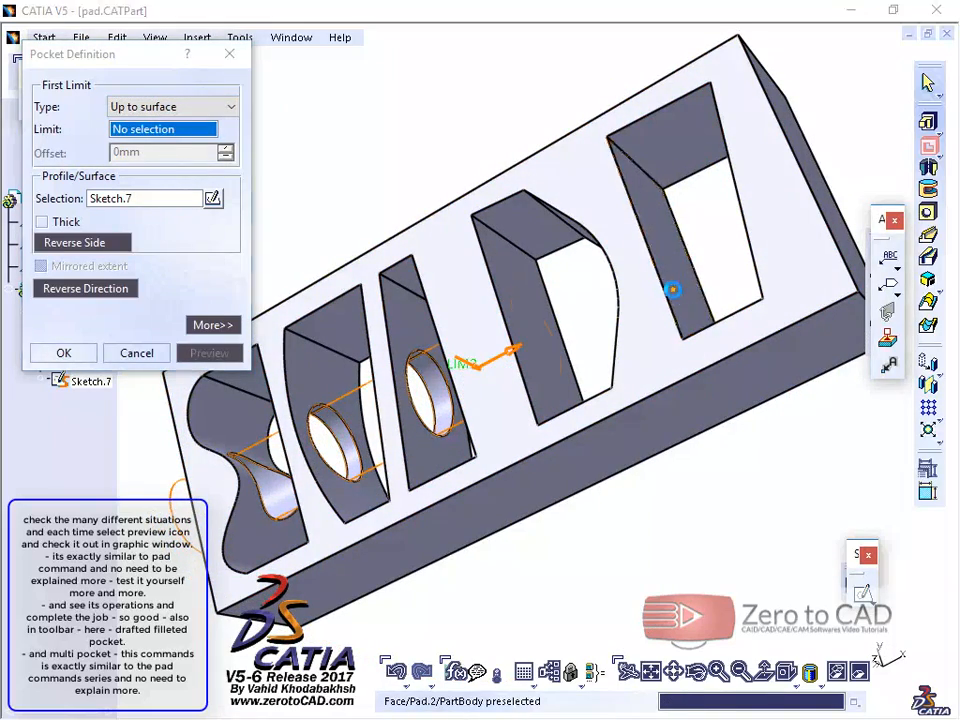
{"action": "left_click", "coordinate": [673, 289]}
{"action": "left_click", "coordinate": [210, 353]}
{"action": "middle_click_drag", "start_coordinate": [212, 349], "coordinate": [583, 236]}
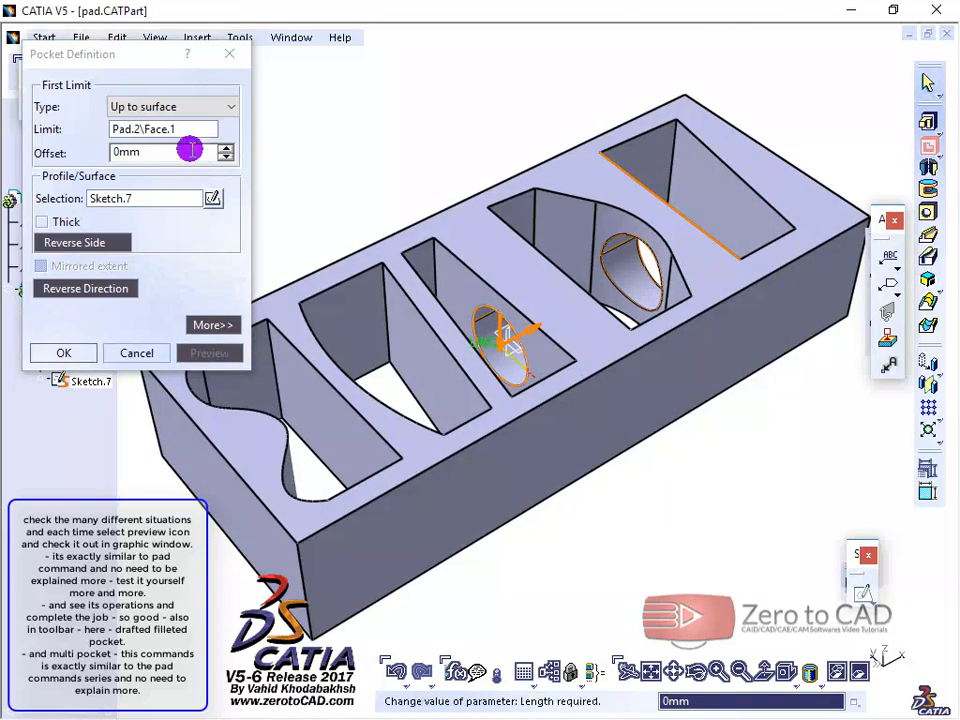
Step: Change the Up to surface limit to the flat wall of the S-curved slot, reverse the pocket direction, and preview it
{"action": "left_click", "coordinate": [176, 110]}
{"action": "left_click", "coordinate": [136, 182]}
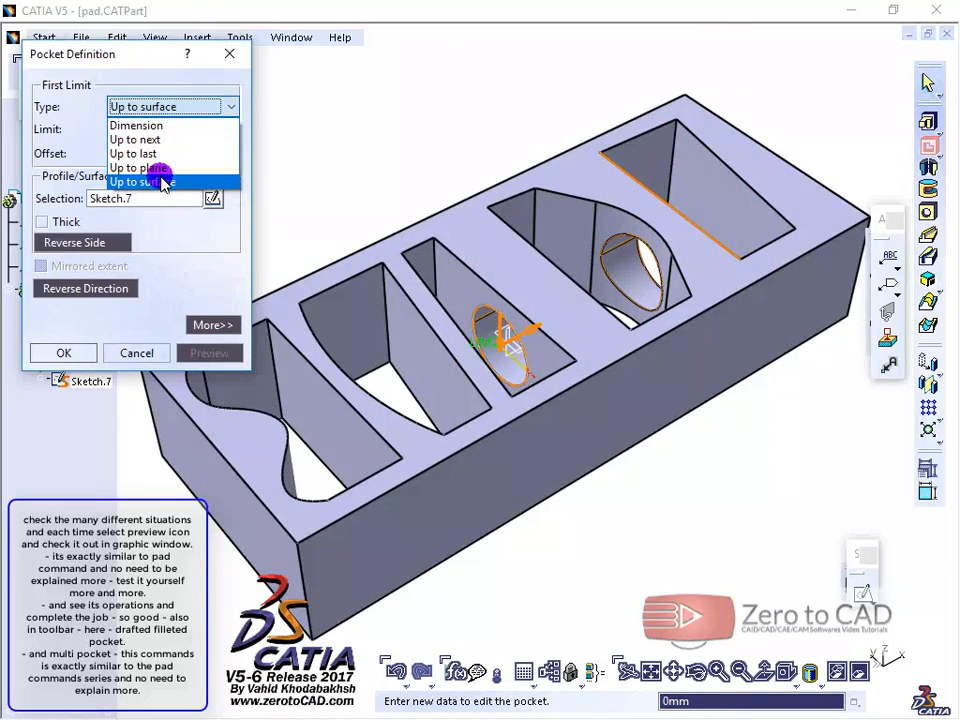
{"action": "left_click", "coordinate": [335, 452]}
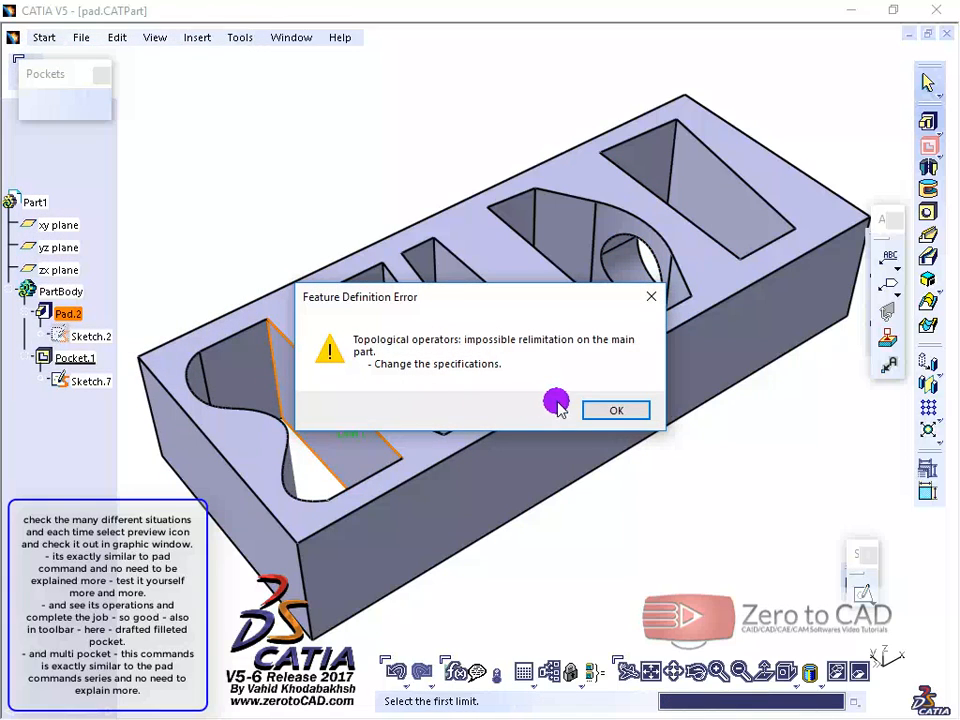
{"action": "left_click", "coordinate": [606, 408]}
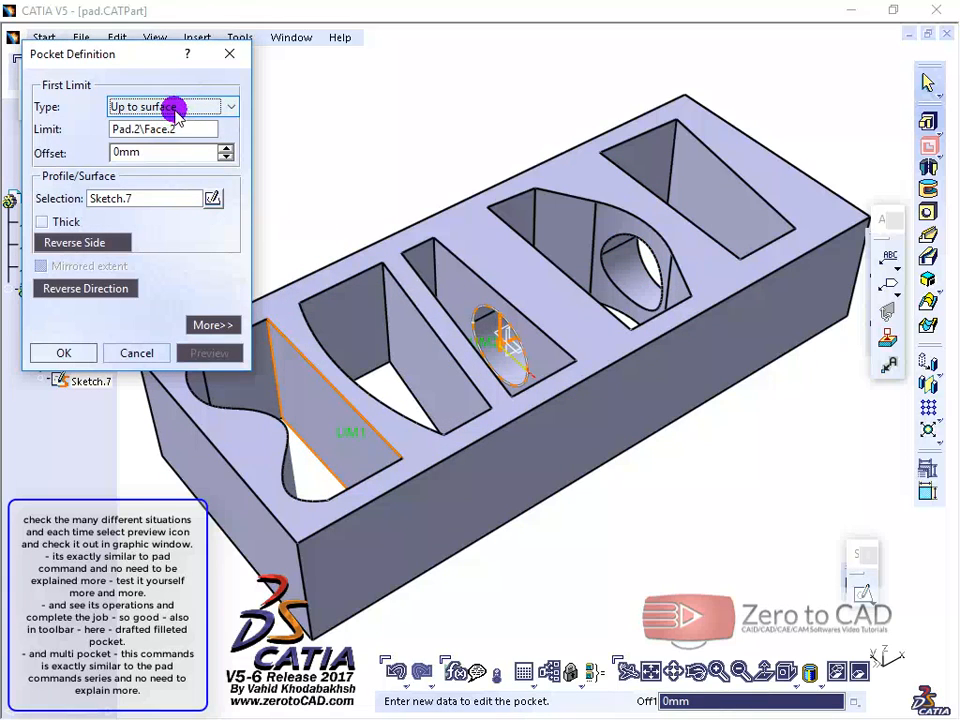
{"action": "left_click", "coordinate": [175, 110]}
{"action": "left_click", "coordinate": [172, 108]}
{"action": "left_click", "coordinate": [90, 291]}
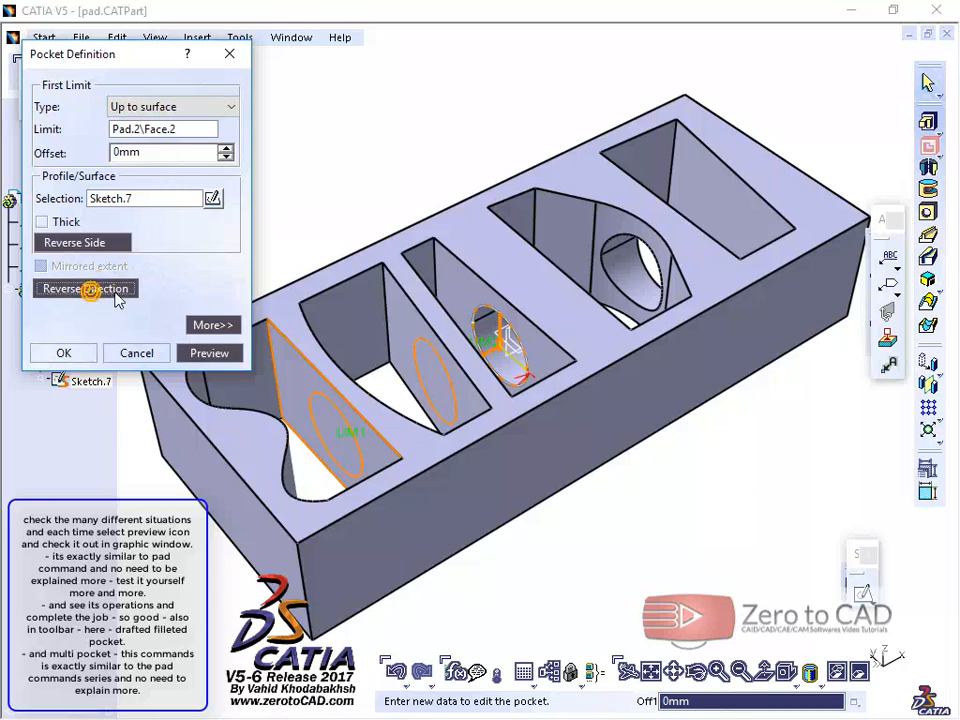
{"action": "left_click", "coordinate": [216, 351]}
{"action": "middle_click_drag", "start_coordinate": [400, 342], "coordinate": [475, 361]}
Step: Return the first limit to the Dimension type, stretch the second limit past the S-curved slot's end of the block, and preview
{"action": "left_click", "coordinate": [155, 107]}
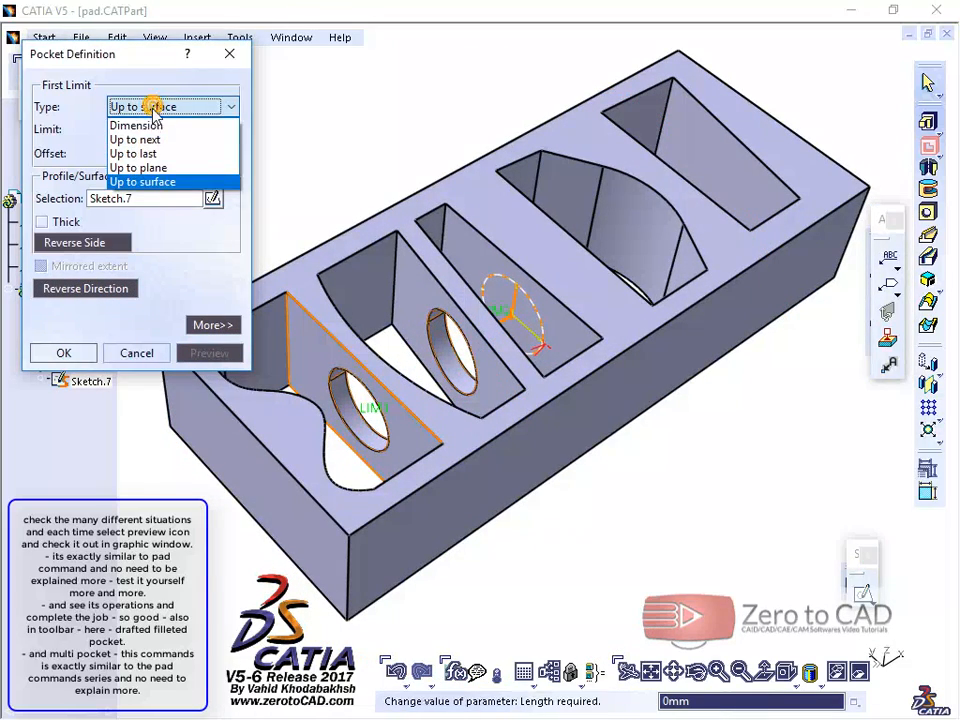
{"action": "left_click", "coordinate": [150, 122]}
{"action": "left_click_drag", "start_coordinate": [499, 306], "coordinate": [407, 367]}
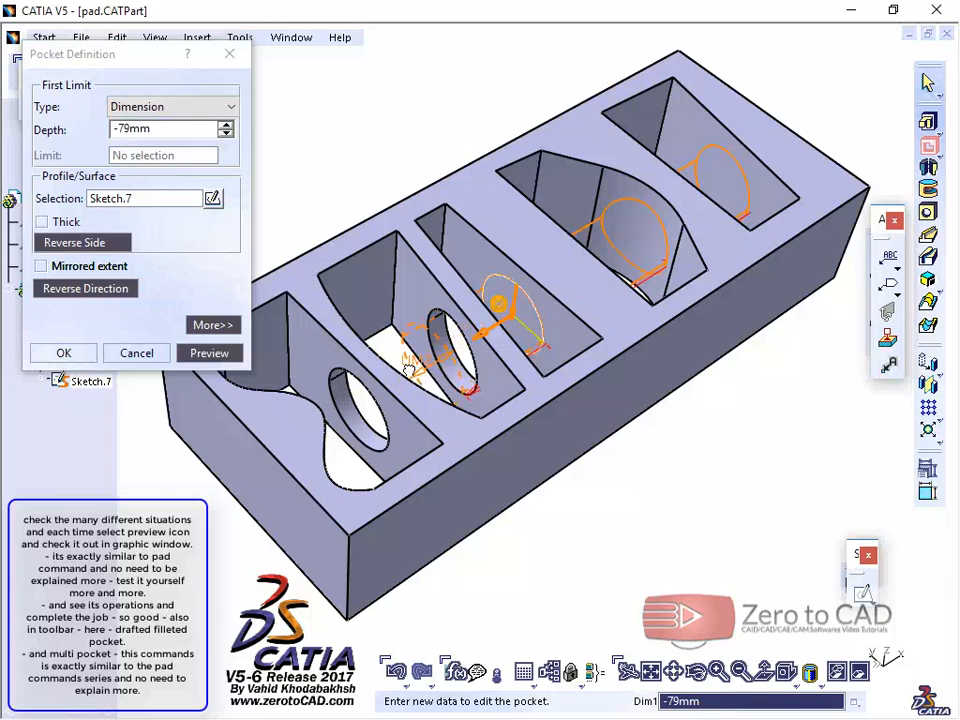
{"action": "left_click", "coordinate": [207, 353]}
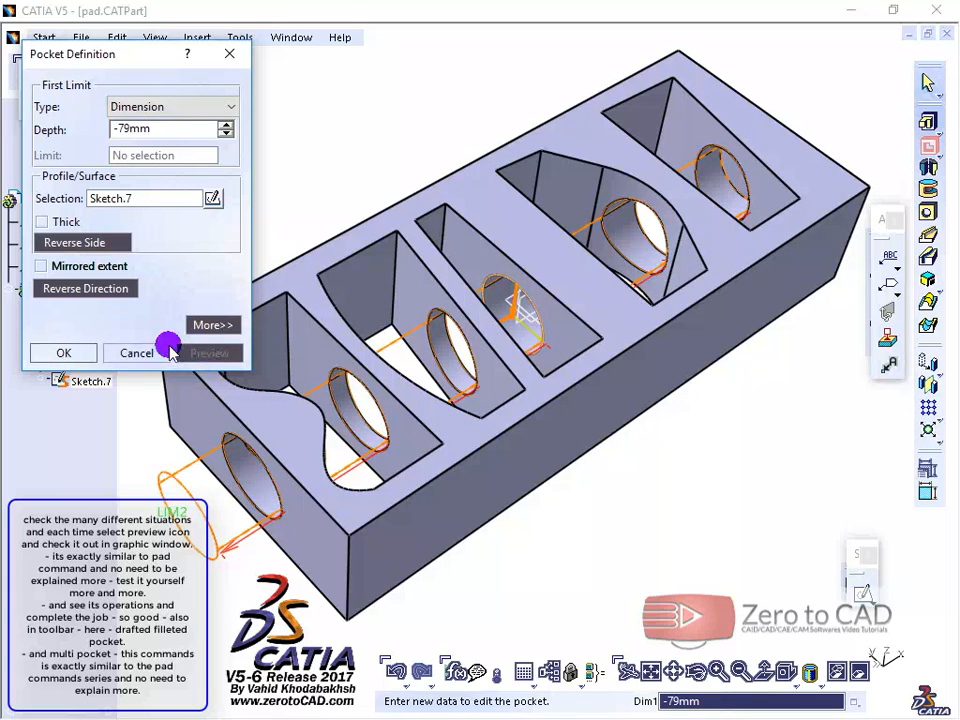
Step: Accept the pocket, inspect the holes through the block's walls, and display the available pocket command variants
{"action": "left_click", "coordinate": [70, 353]}
{"action": "mouse_move", "coordinate": [489, 257]}
{"action": "middle_mouse_down"}
{"action": "mouse_move", "coordinate": [482, 243]}
{"action": "mouse_move", "coordinate": [500, 240]}
{"action": "middle_mouse_up"}
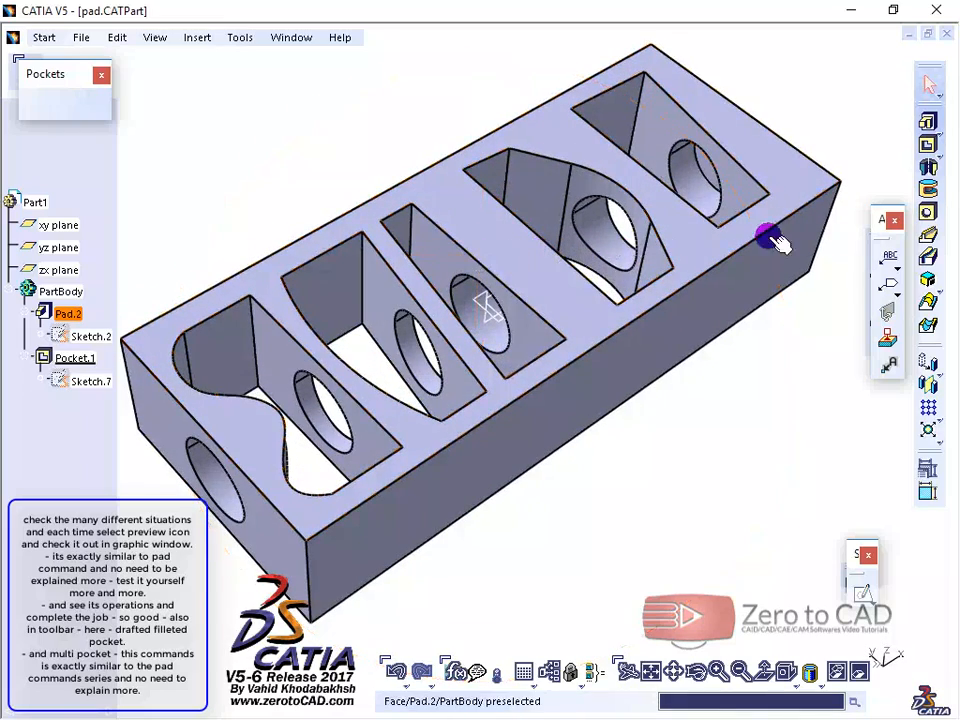
{"action": "left_click", "coordinate": [941, 155]}
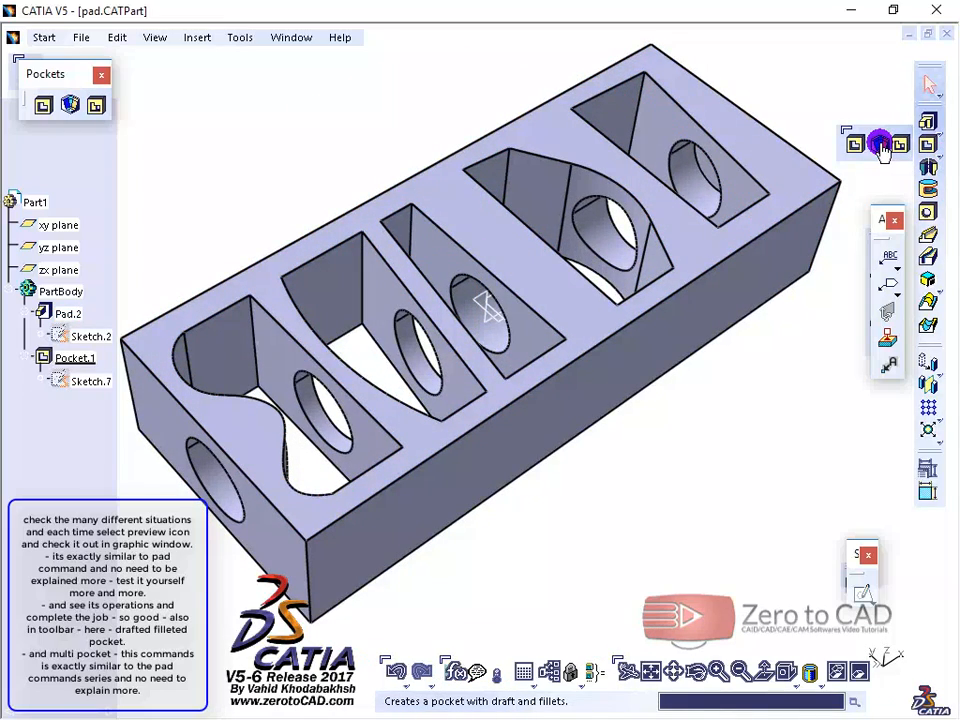